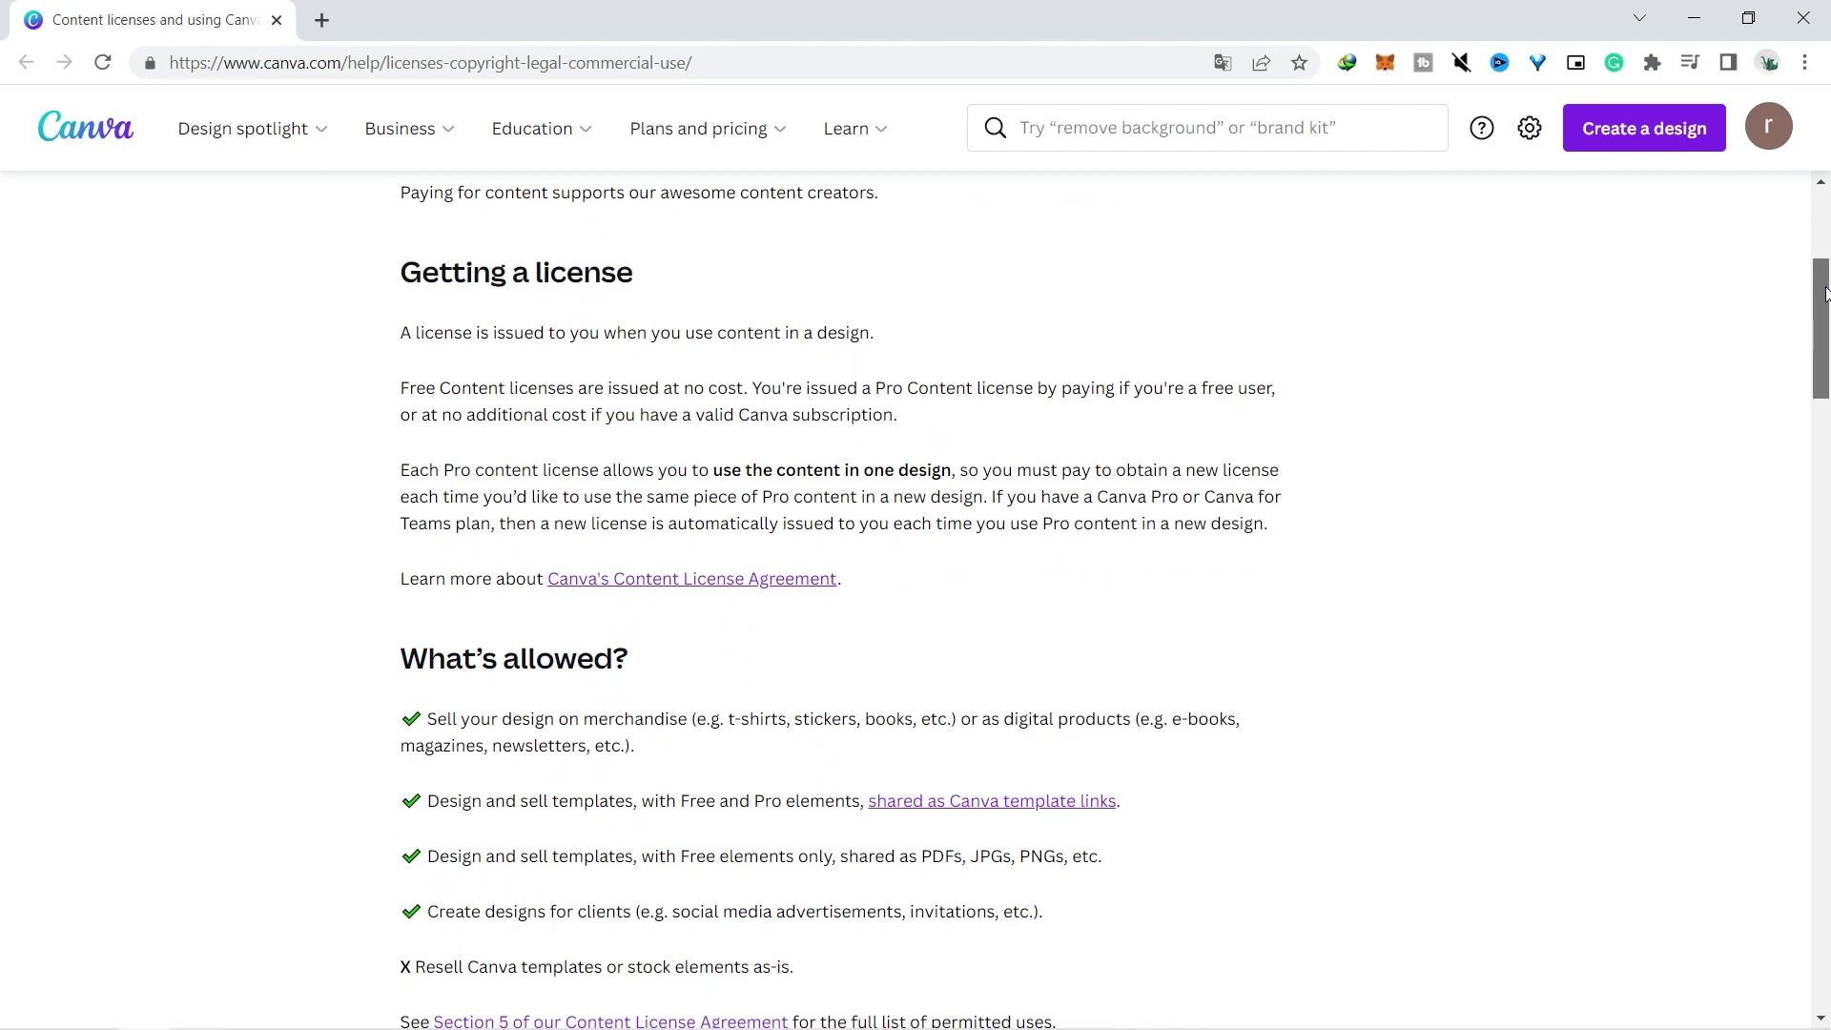
Read Canva's help page on obtaining content licenses and the permitted uses of designs
left_click_drag(1824, 293, 1825, 456)
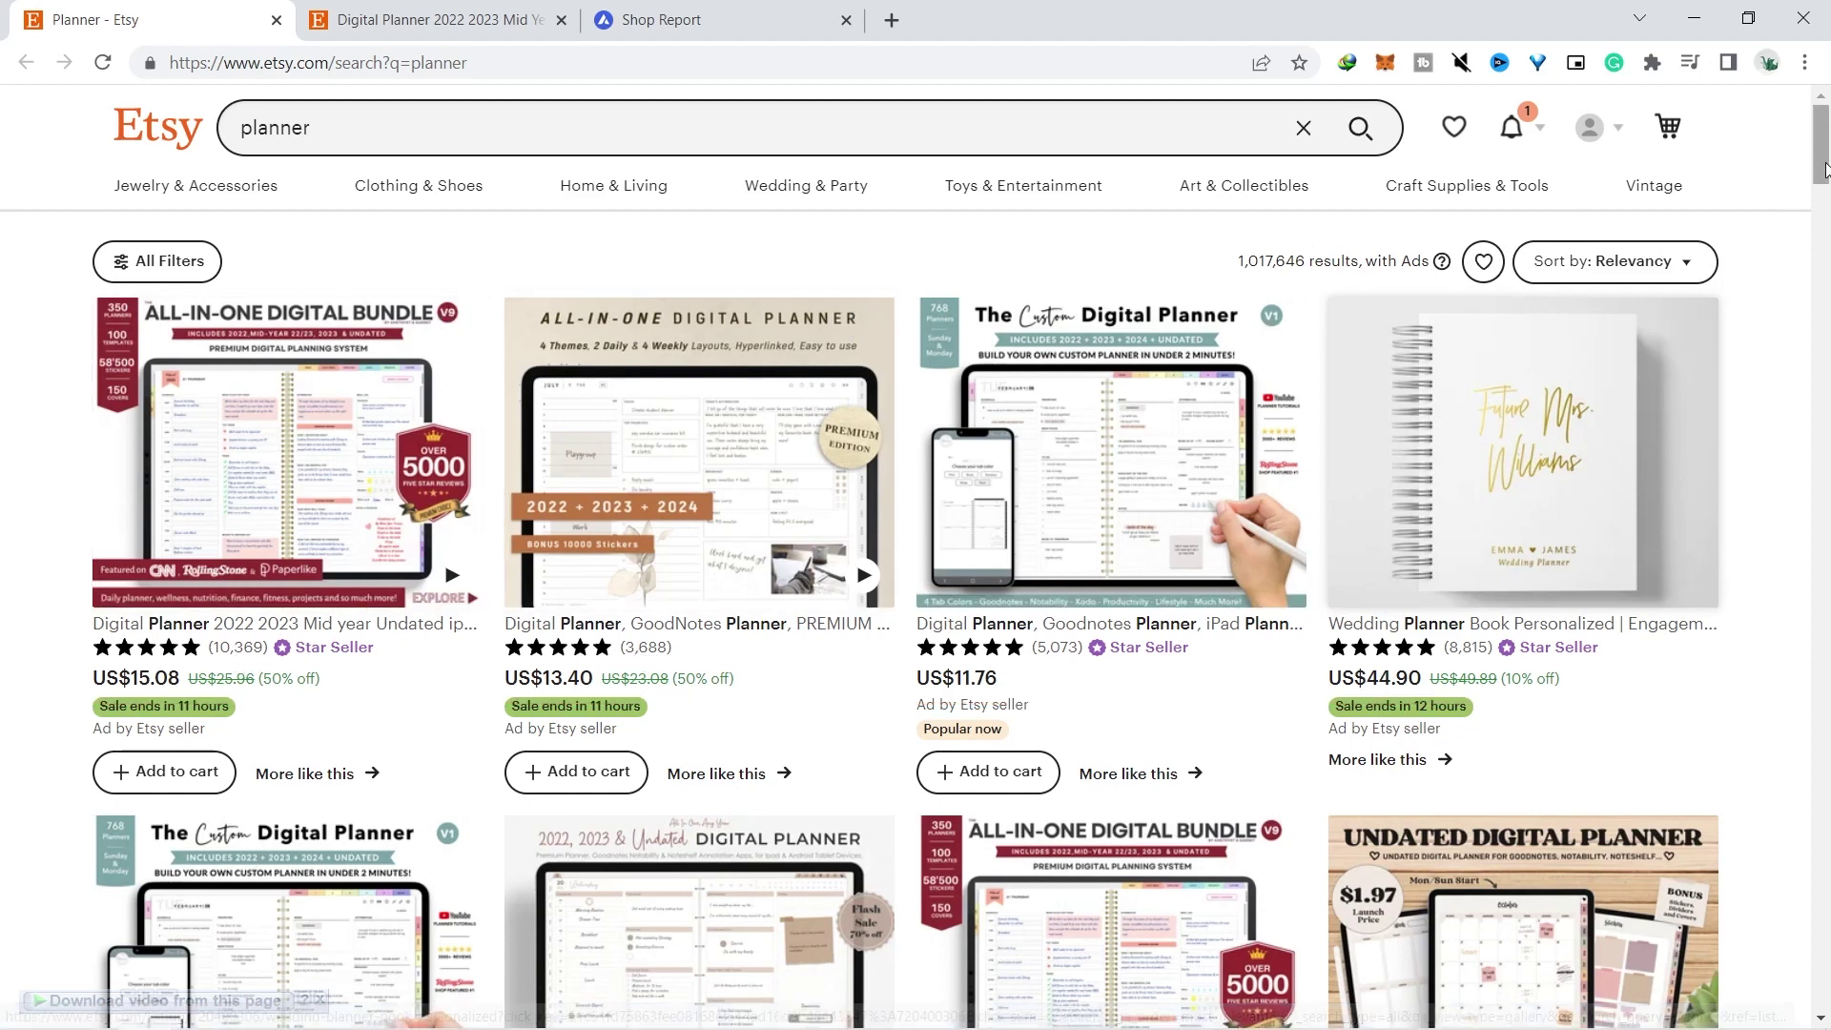
Browse the Etsy search results for planners and compare the digital planner listings
scroll(1787, 265, "down", 8)
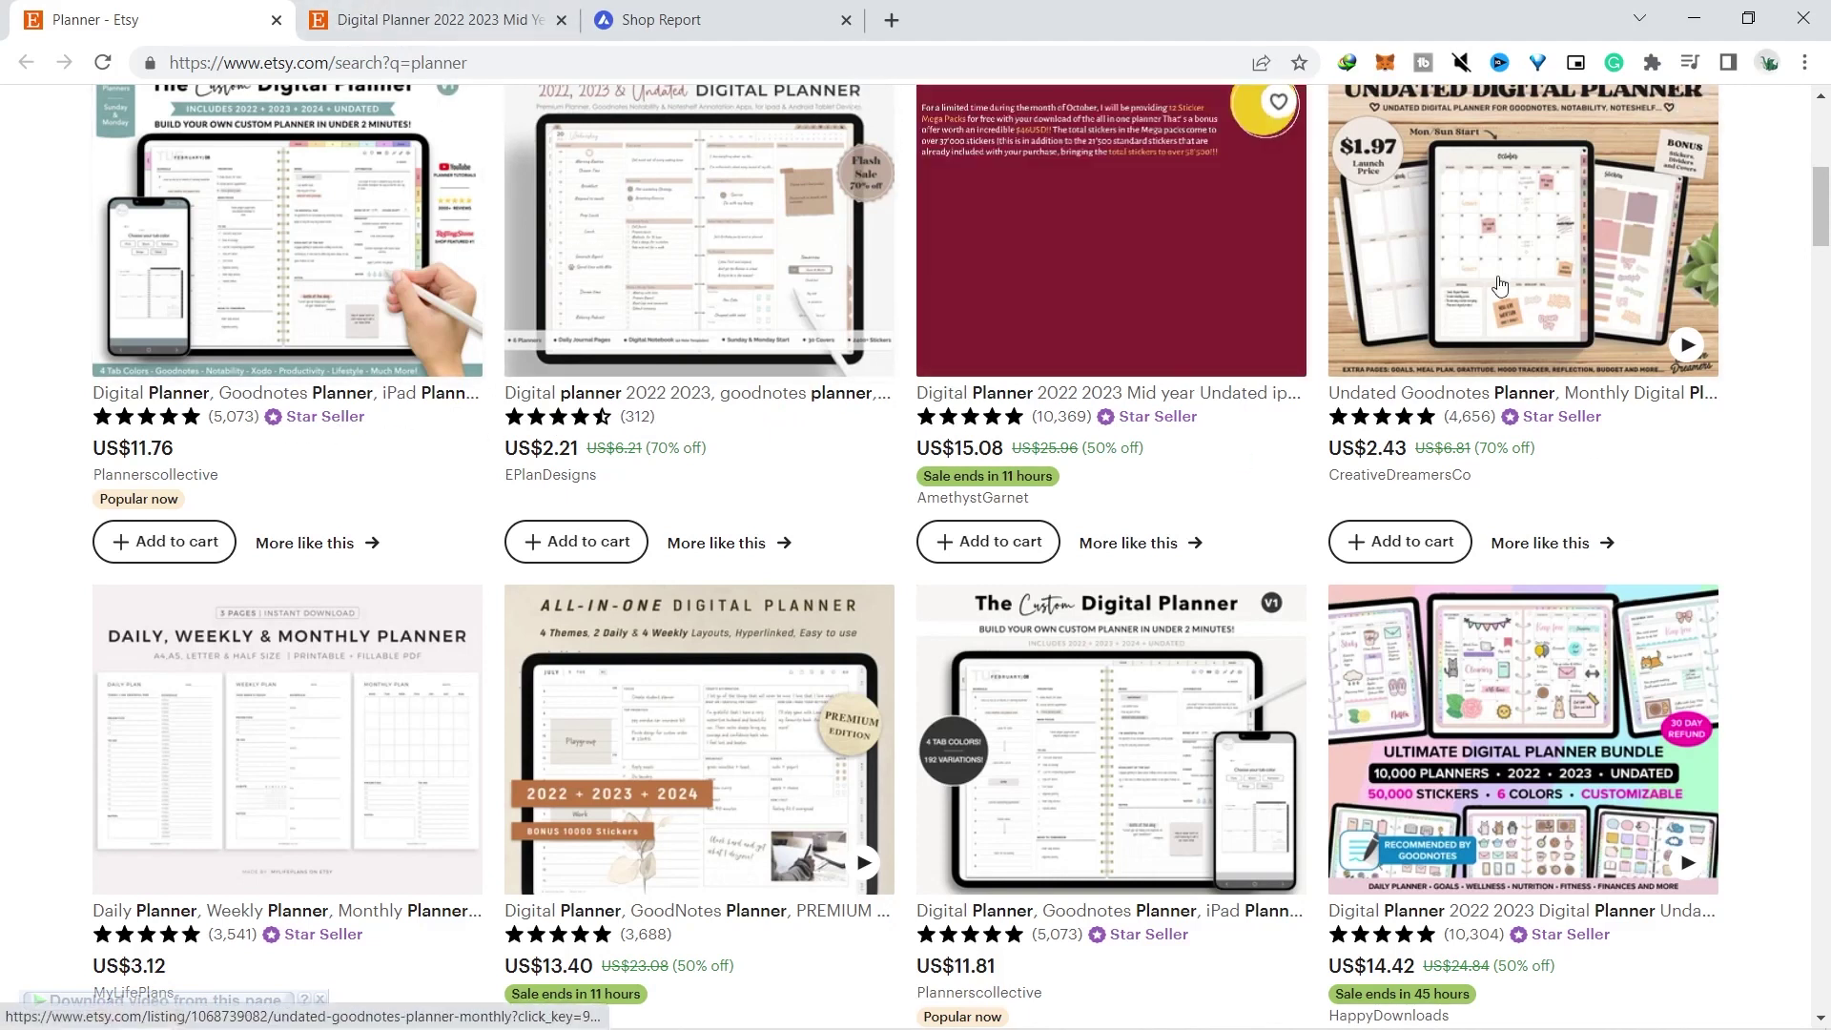
scroll(1827, 229, "down", 1)
left_click_drag(1827, 229, 1828, 250)
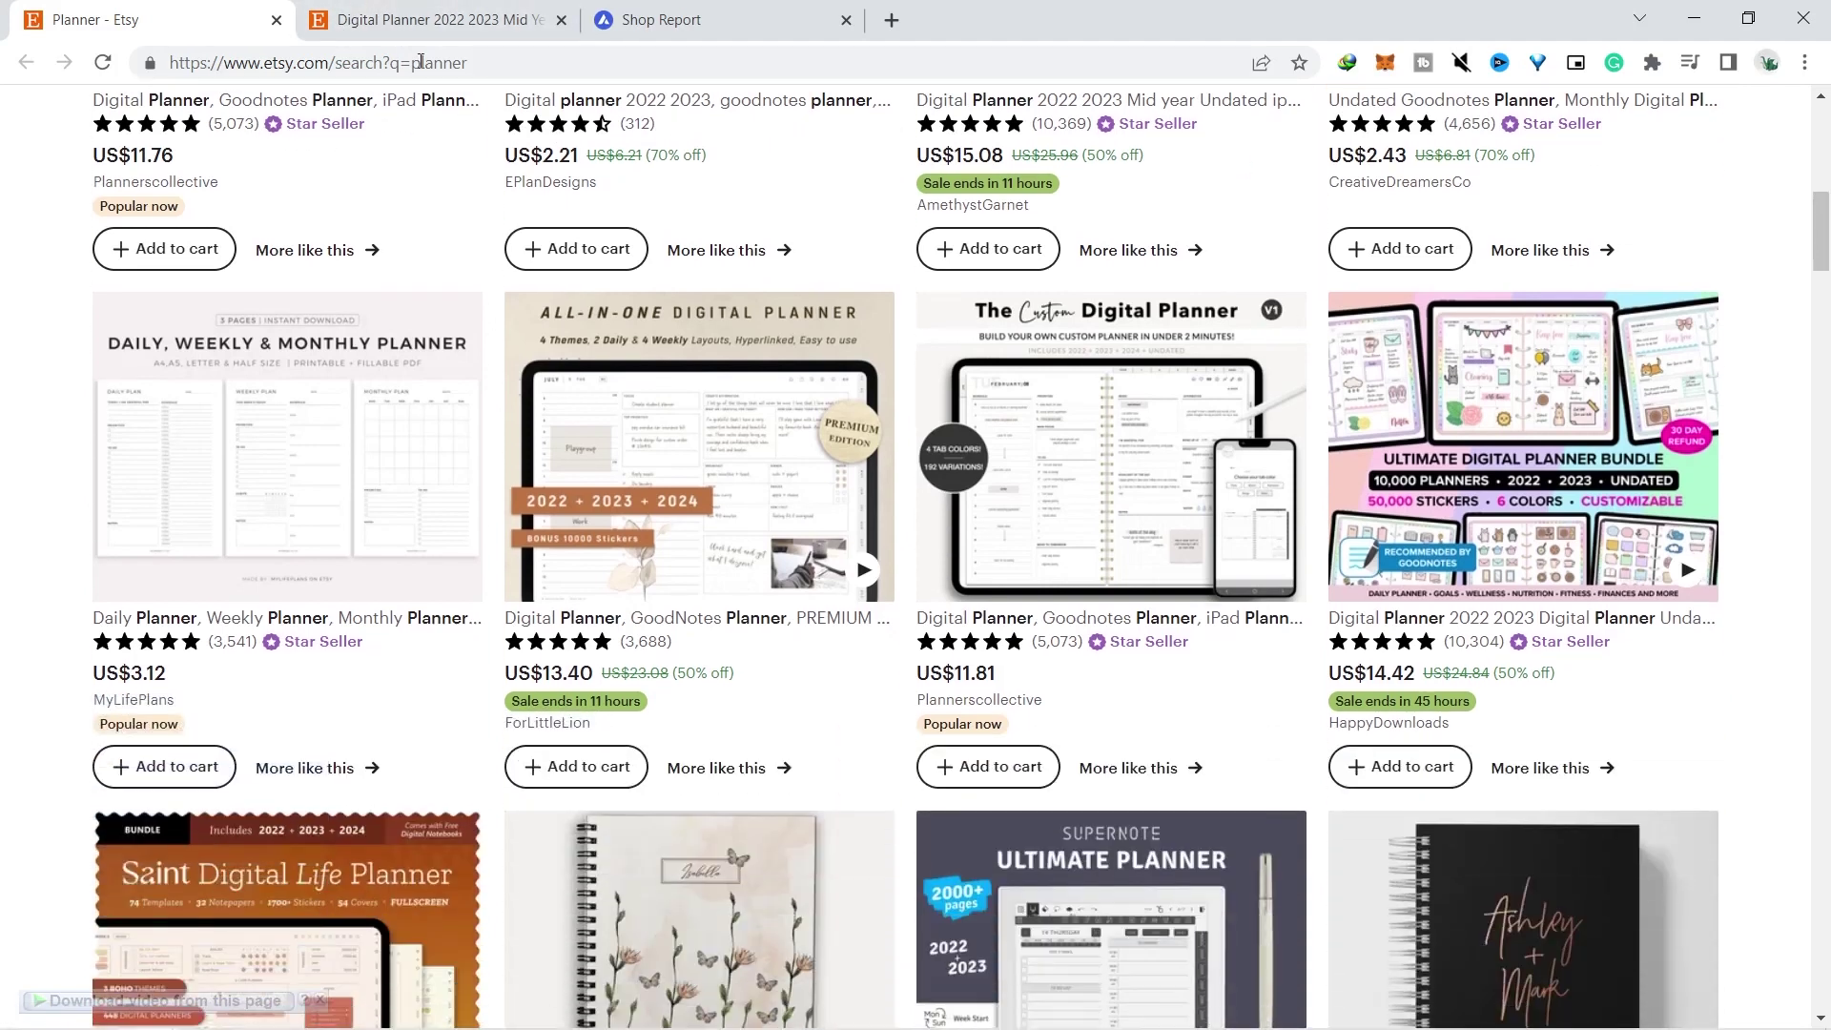
Examine the AmethystGarnet digital planner listing on Etsy, plus its sales and revenue figures in the Alura shop report
left_click(421, 17)
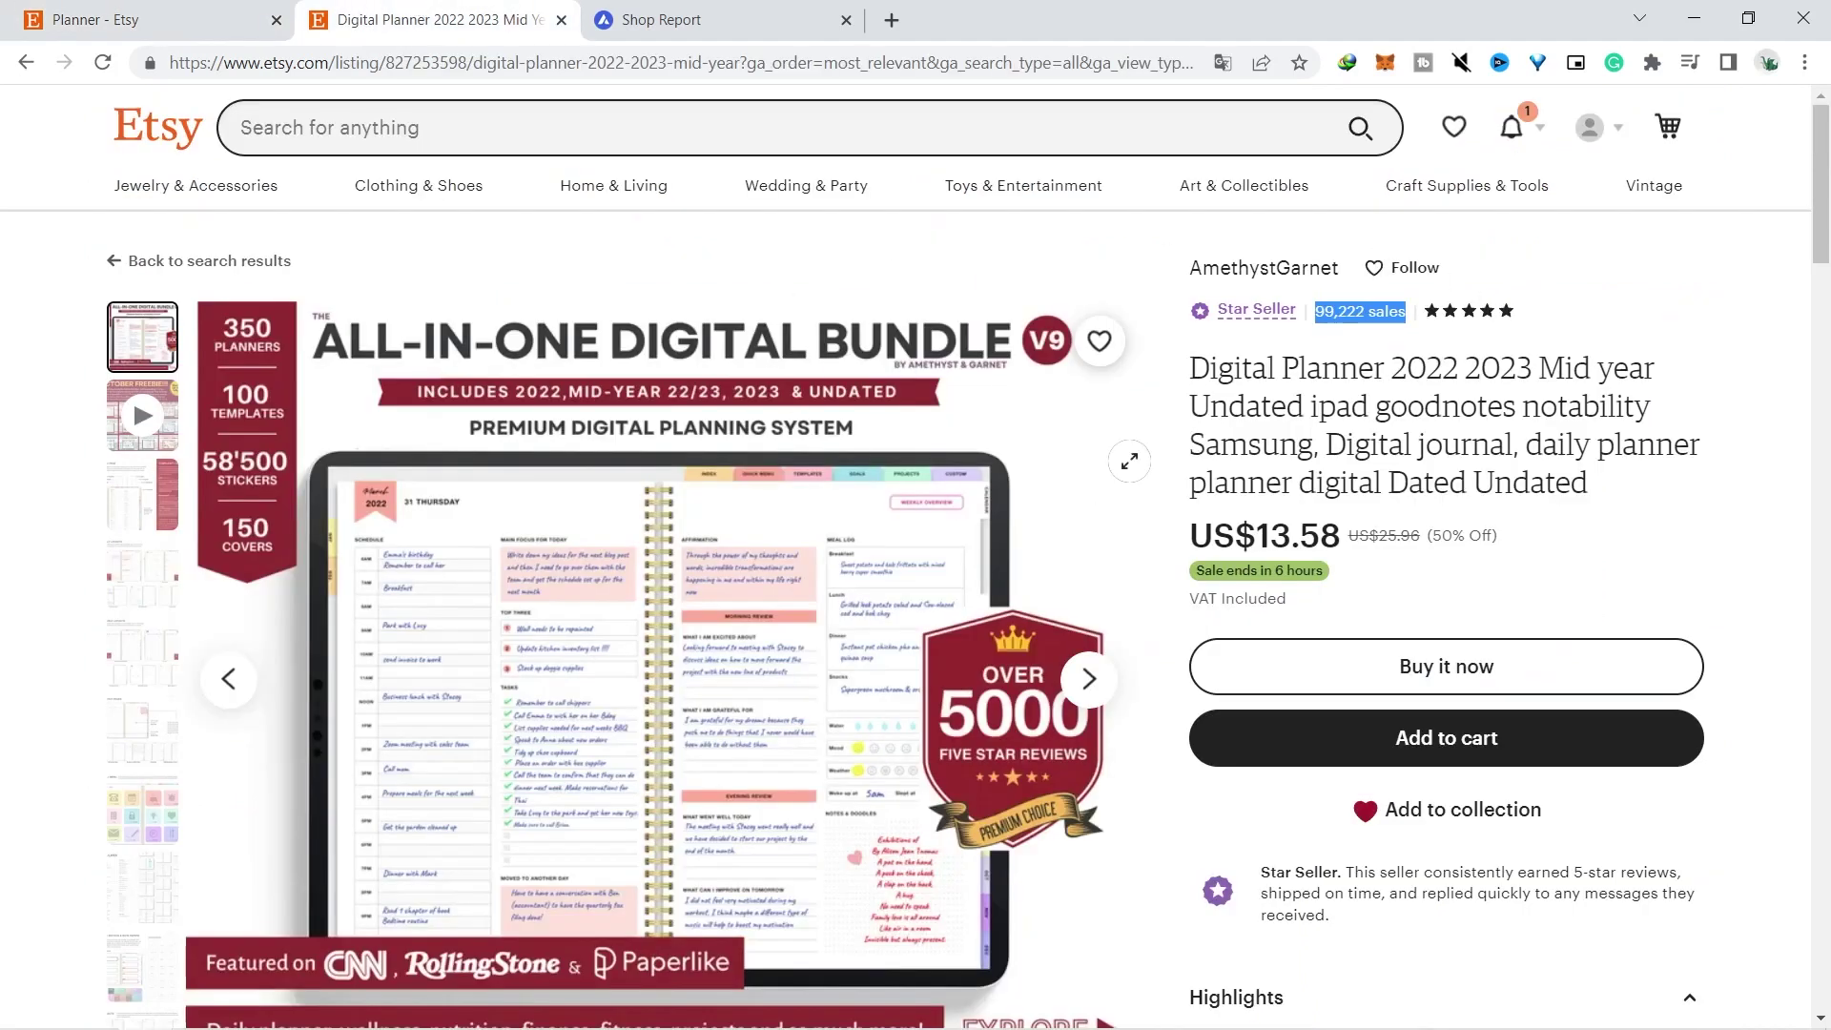
scroll(1828, 254, "down", 1)
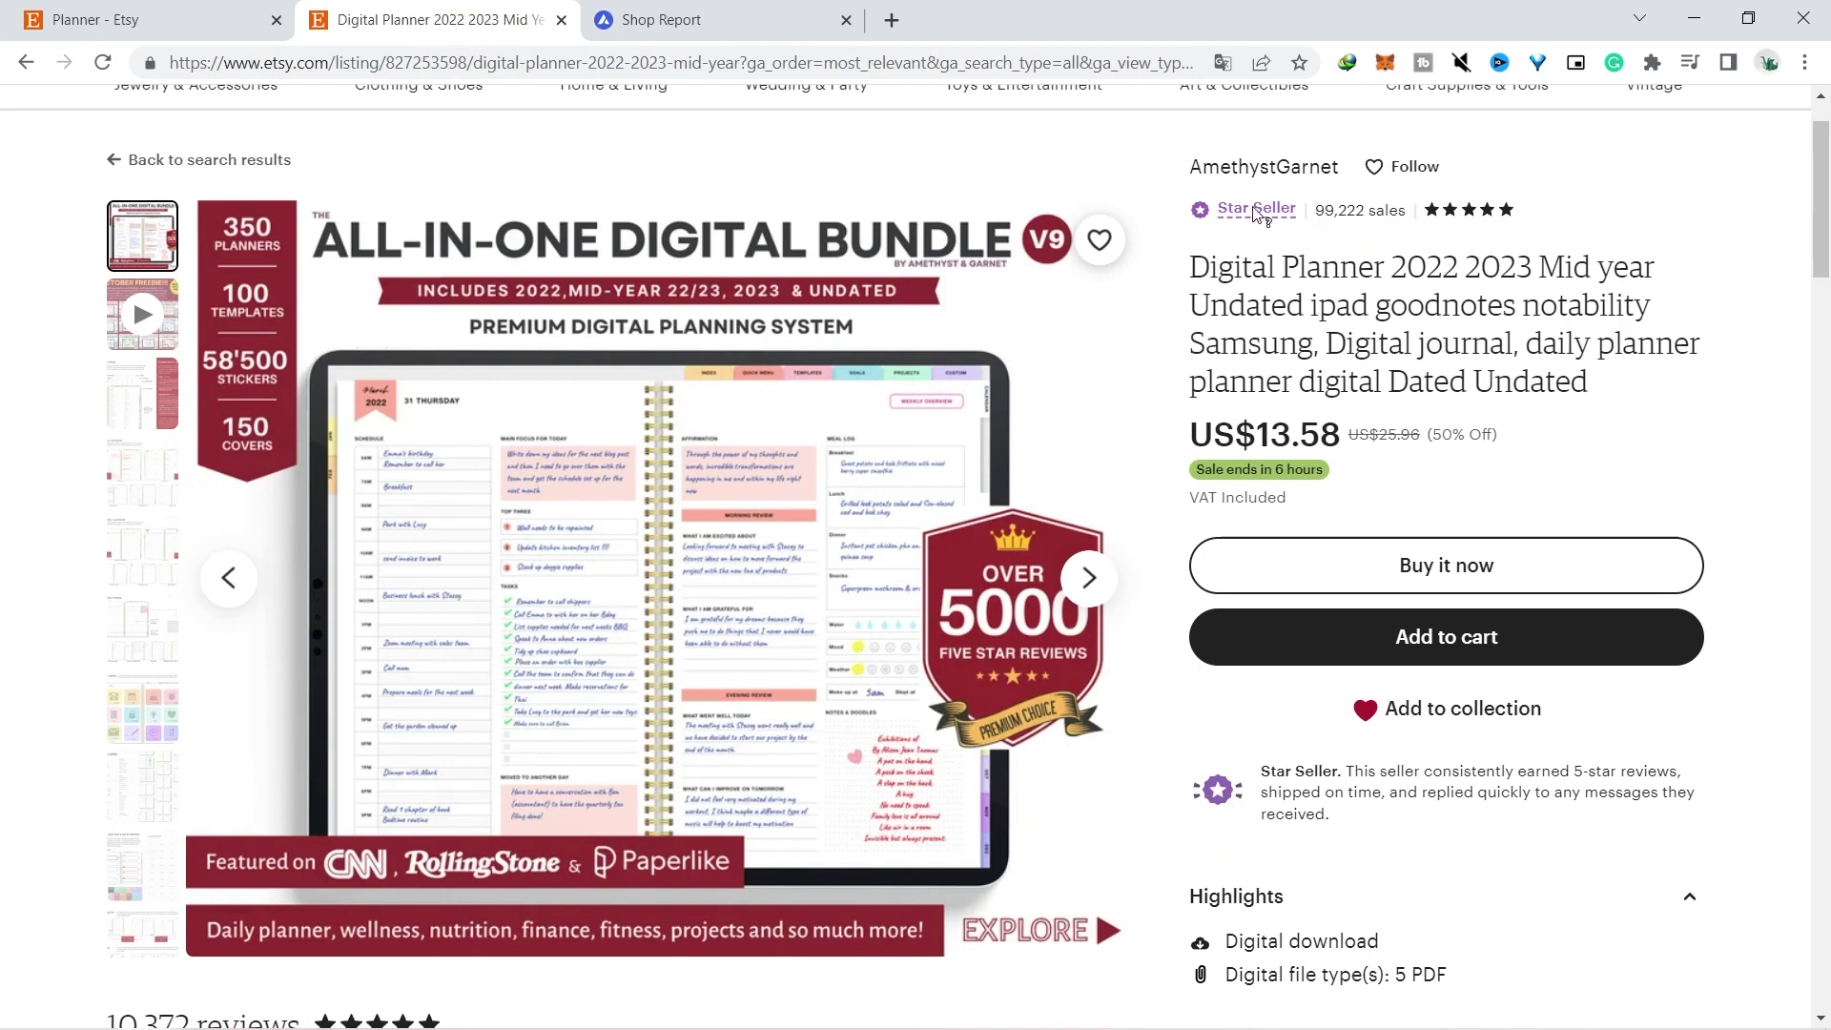
left_click(759, 13)
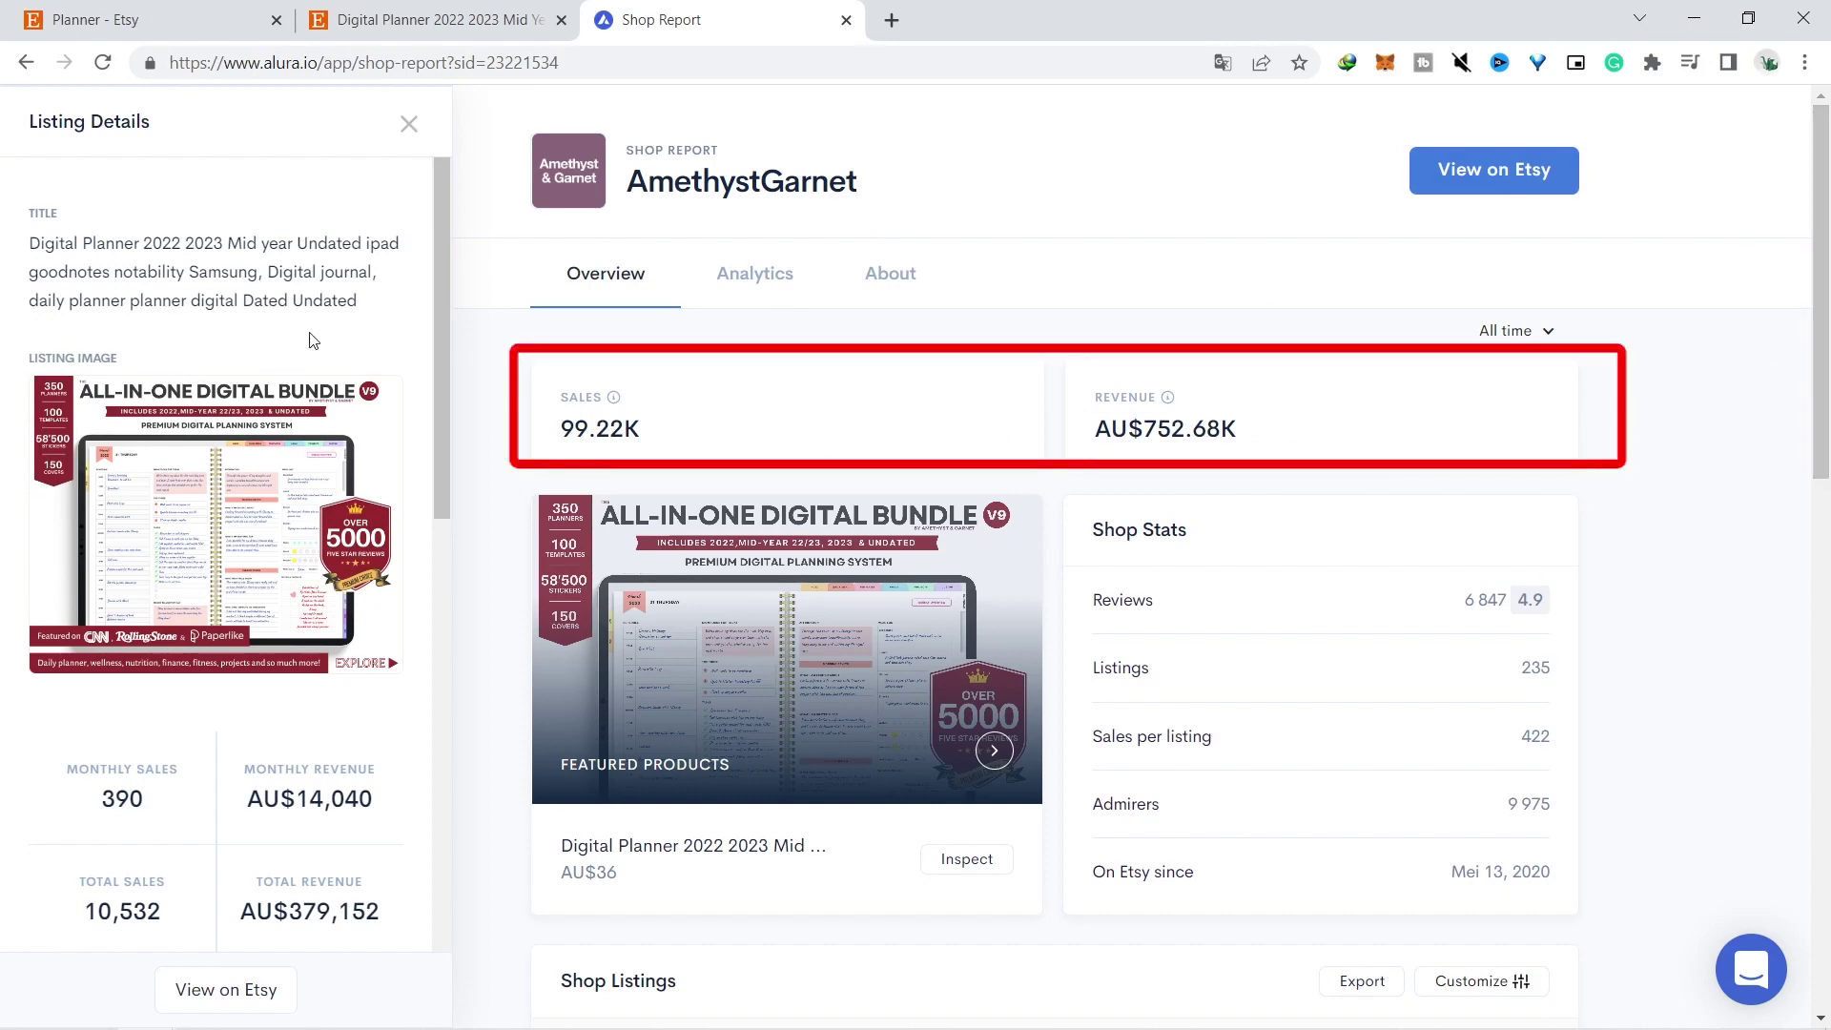
scroll(438, 344, "down", 3)
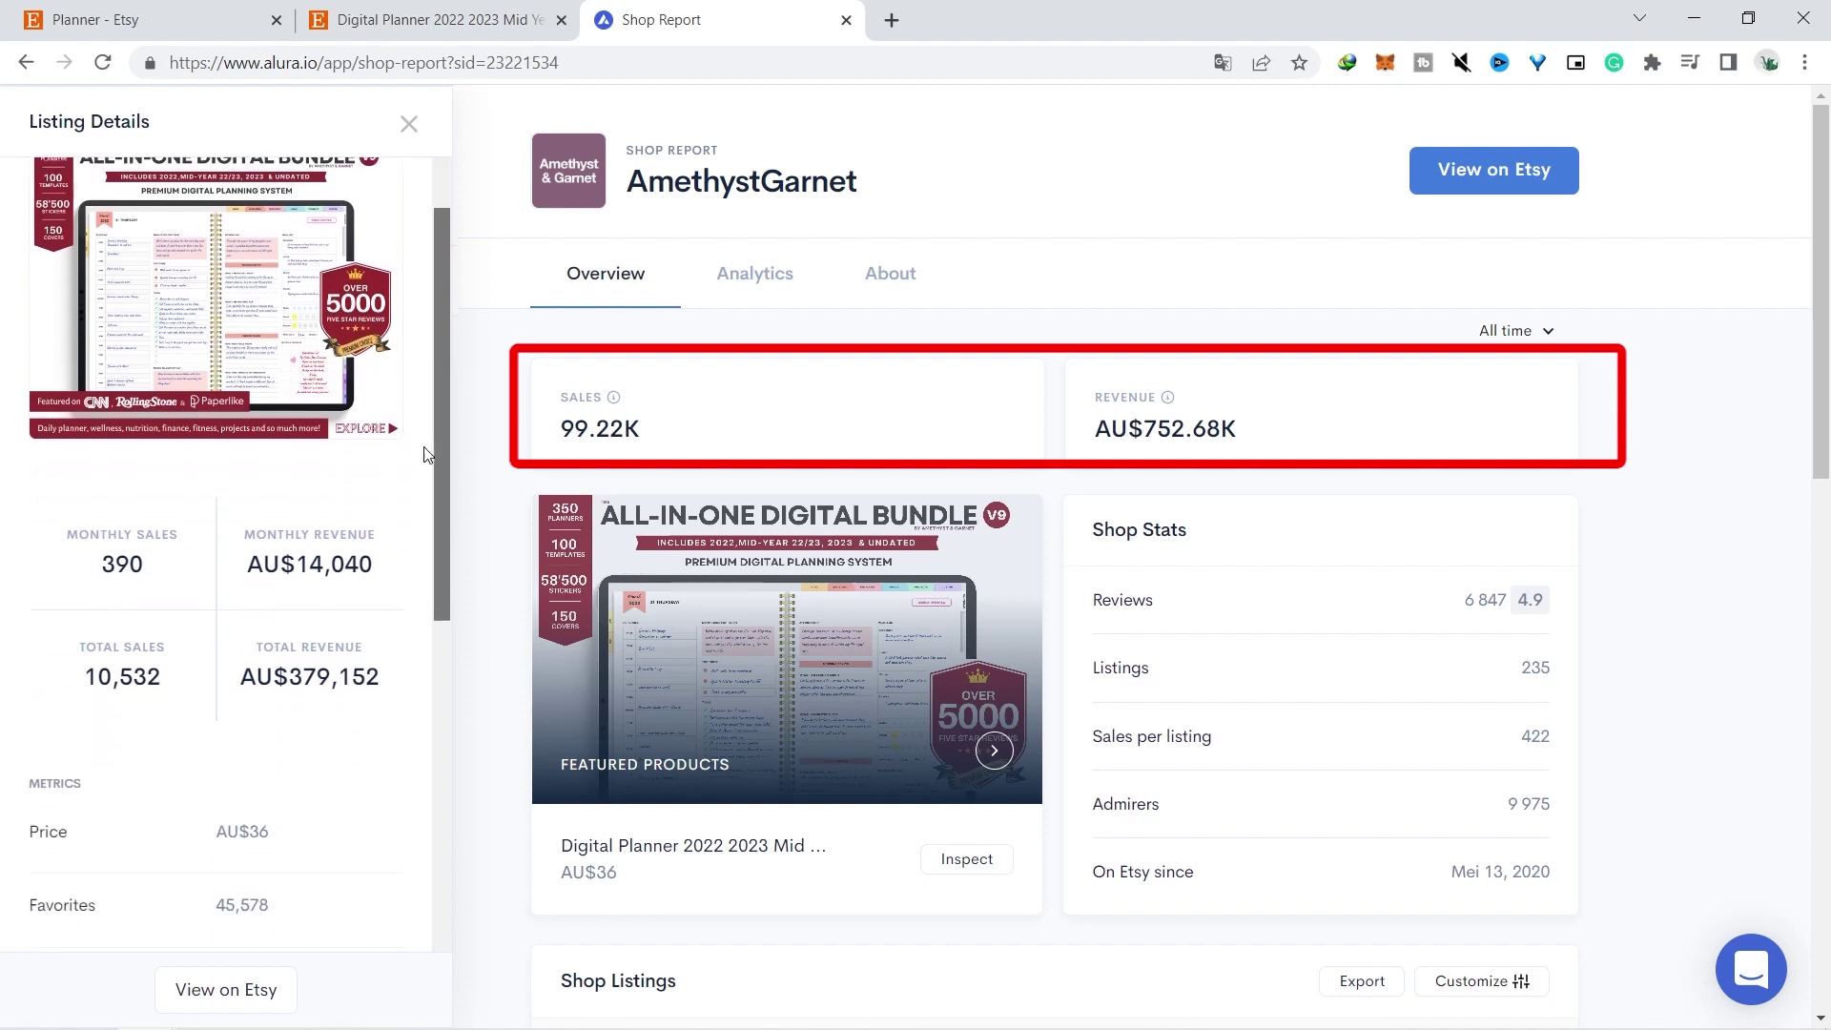
scroll(437, 549, "up", 3)
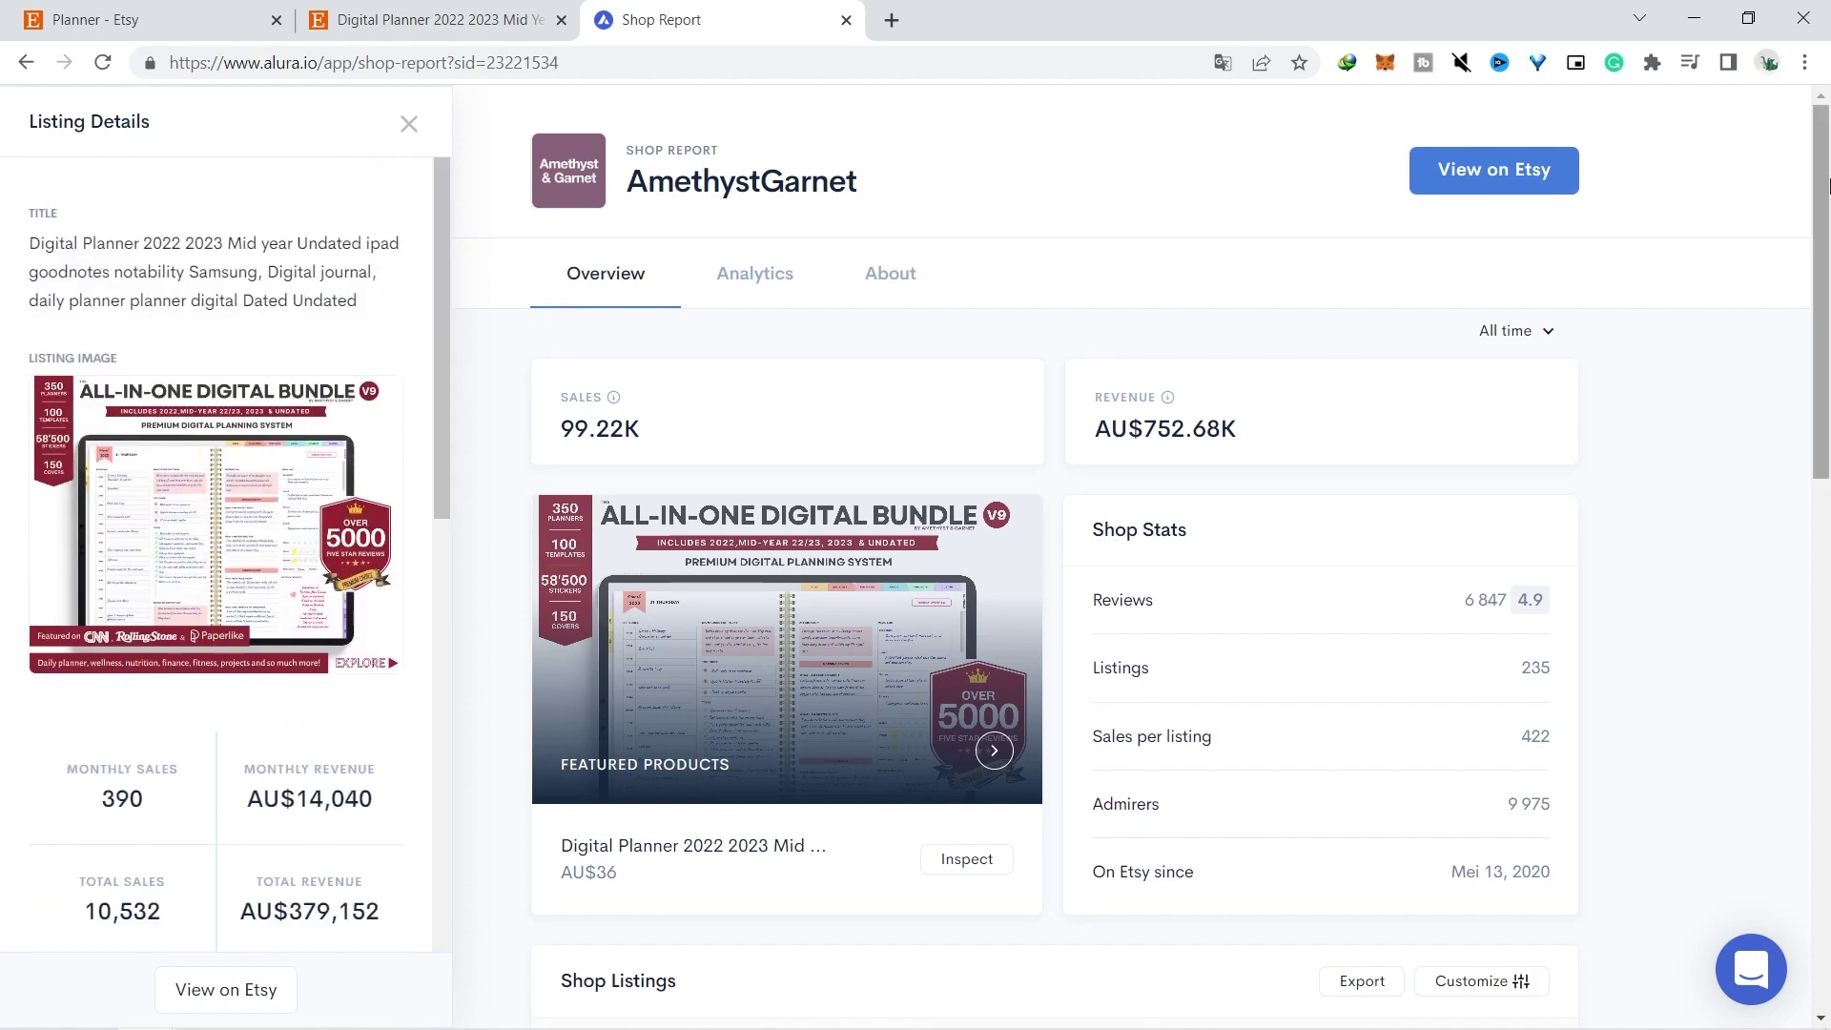
left_click_drag(1824, 245, 1827, 496)
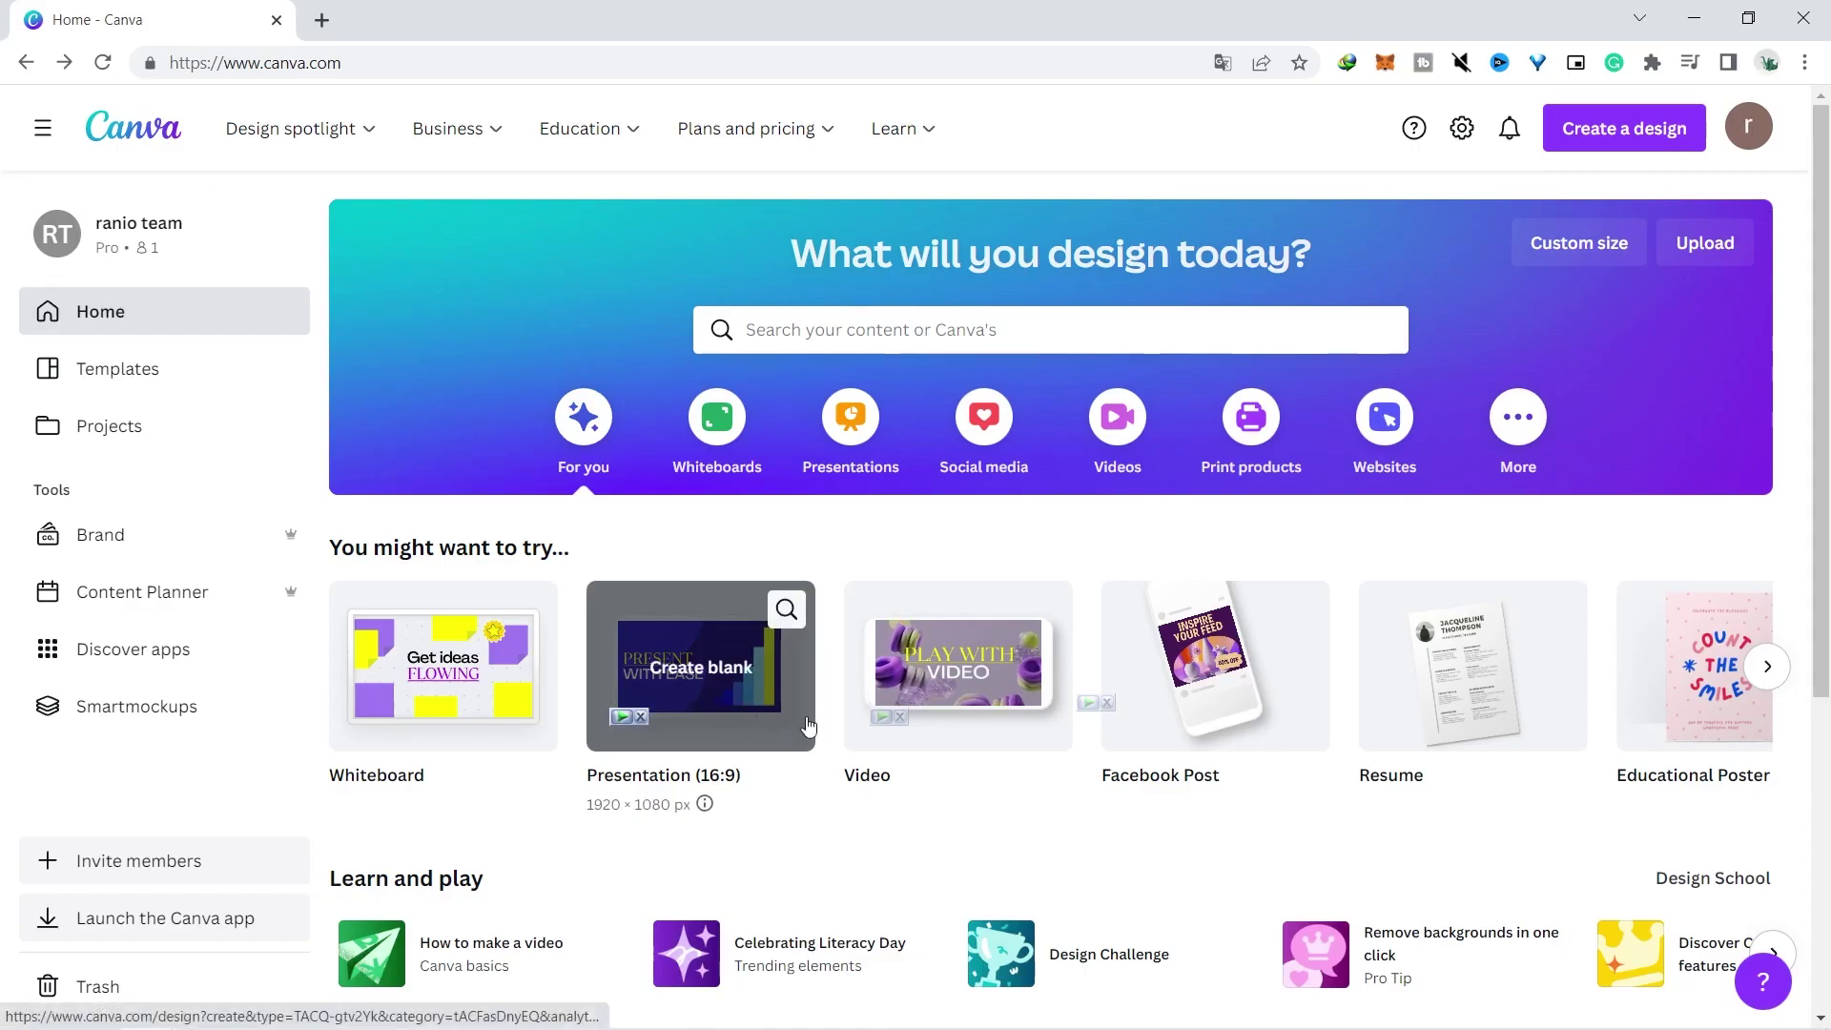
Search Canva's templates for "planner" from the home page
left_click(848, 316)
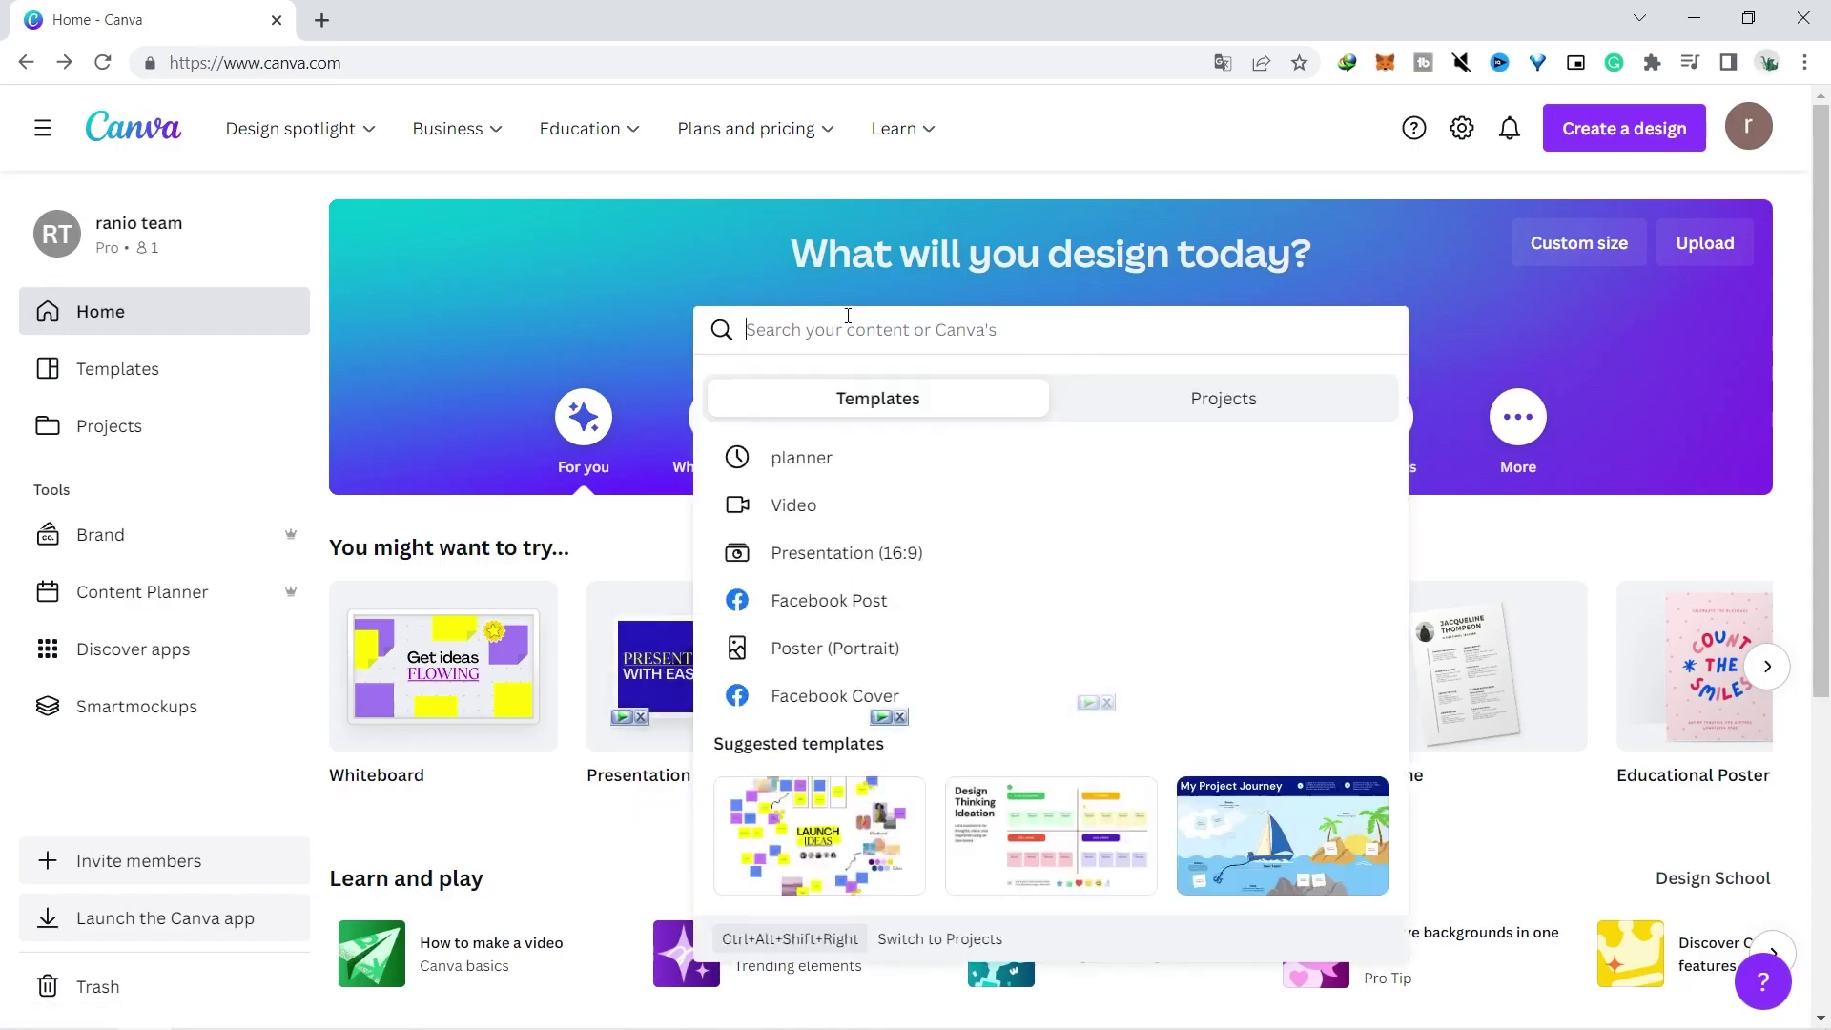
type("planee")
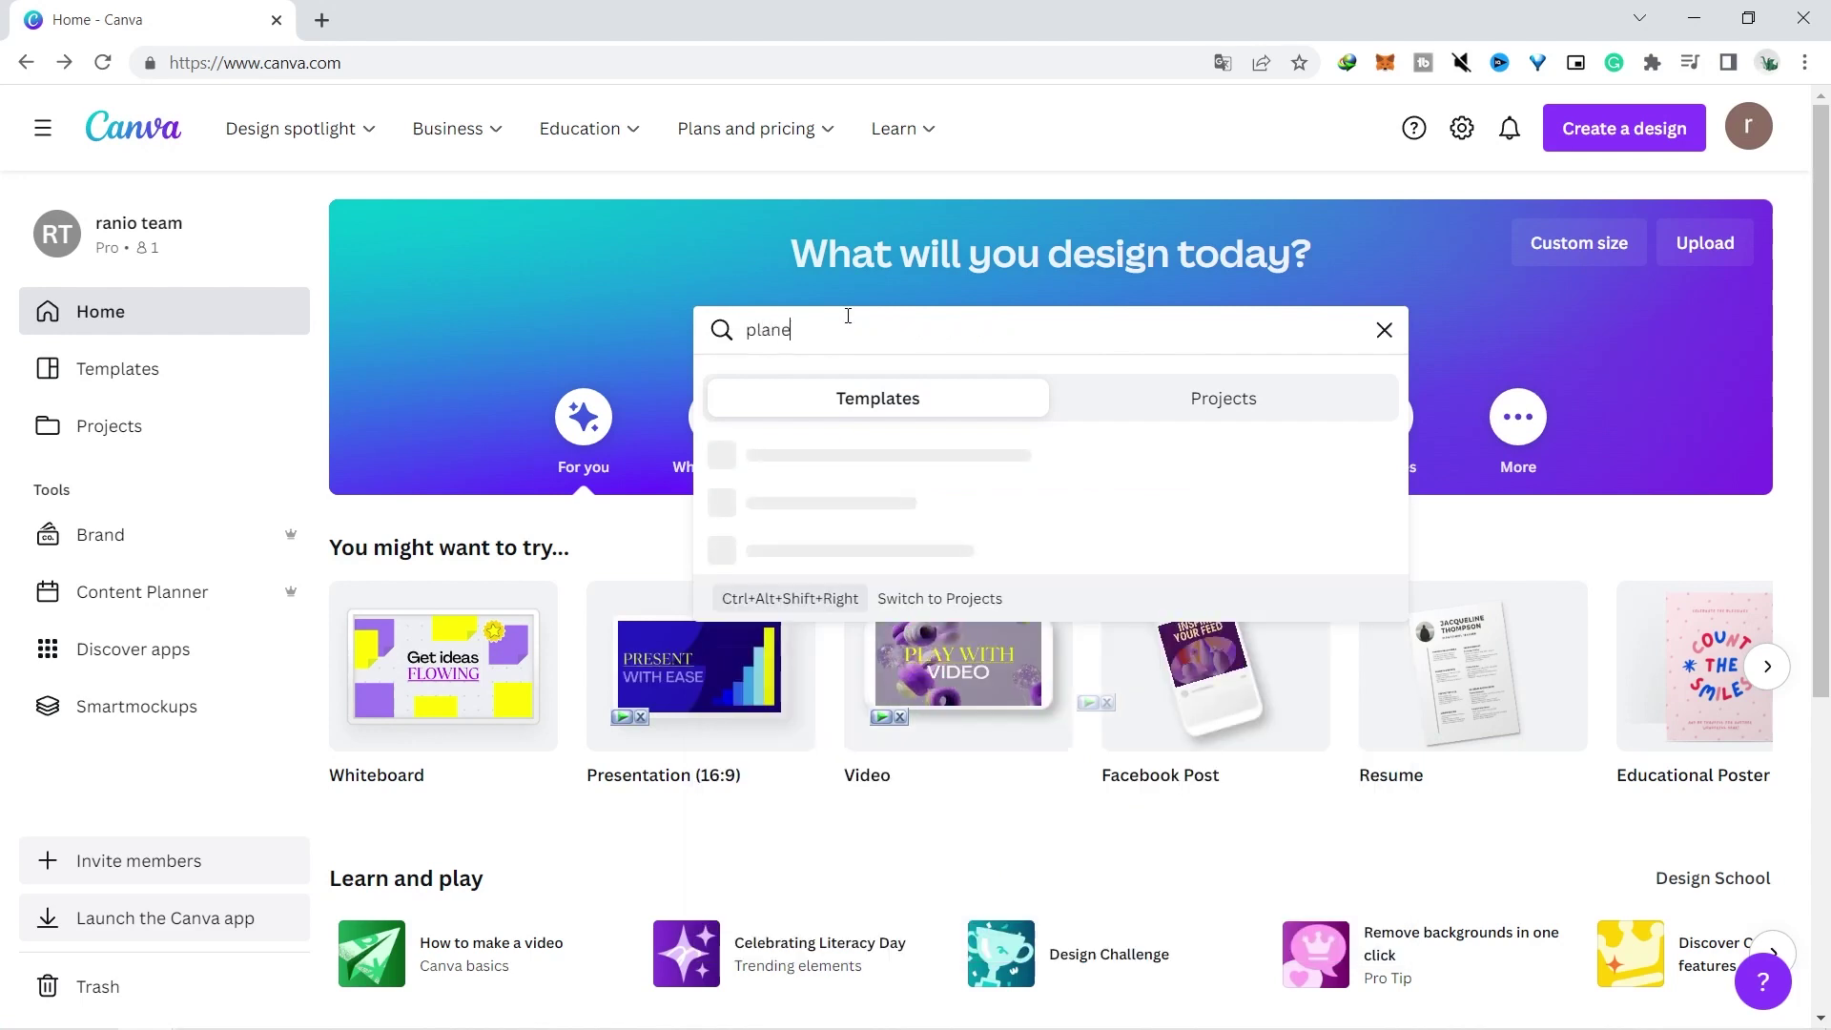
key("BackSpace")
key("BackSpace")
type("ner")
key("Return")
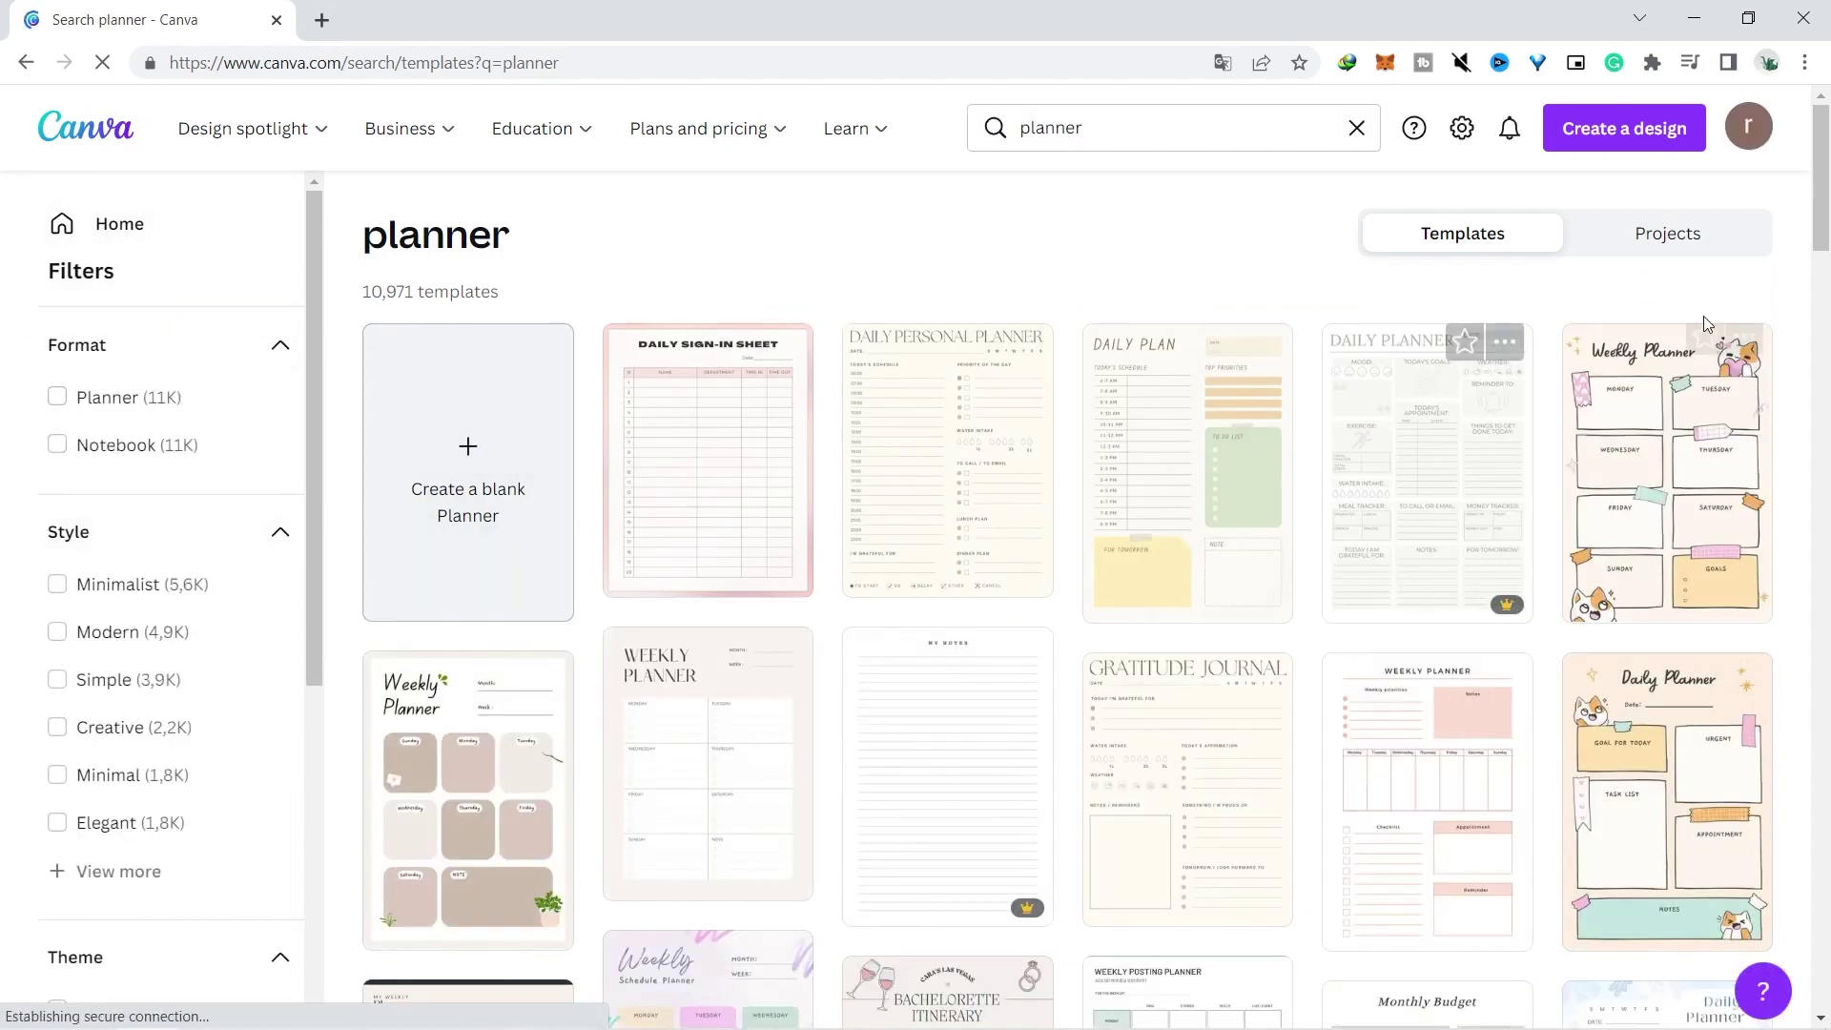
Browse the planner templates and open the beige School Schedule design with the dark clipboard boxes
scroll(867, 878, "down", 5)
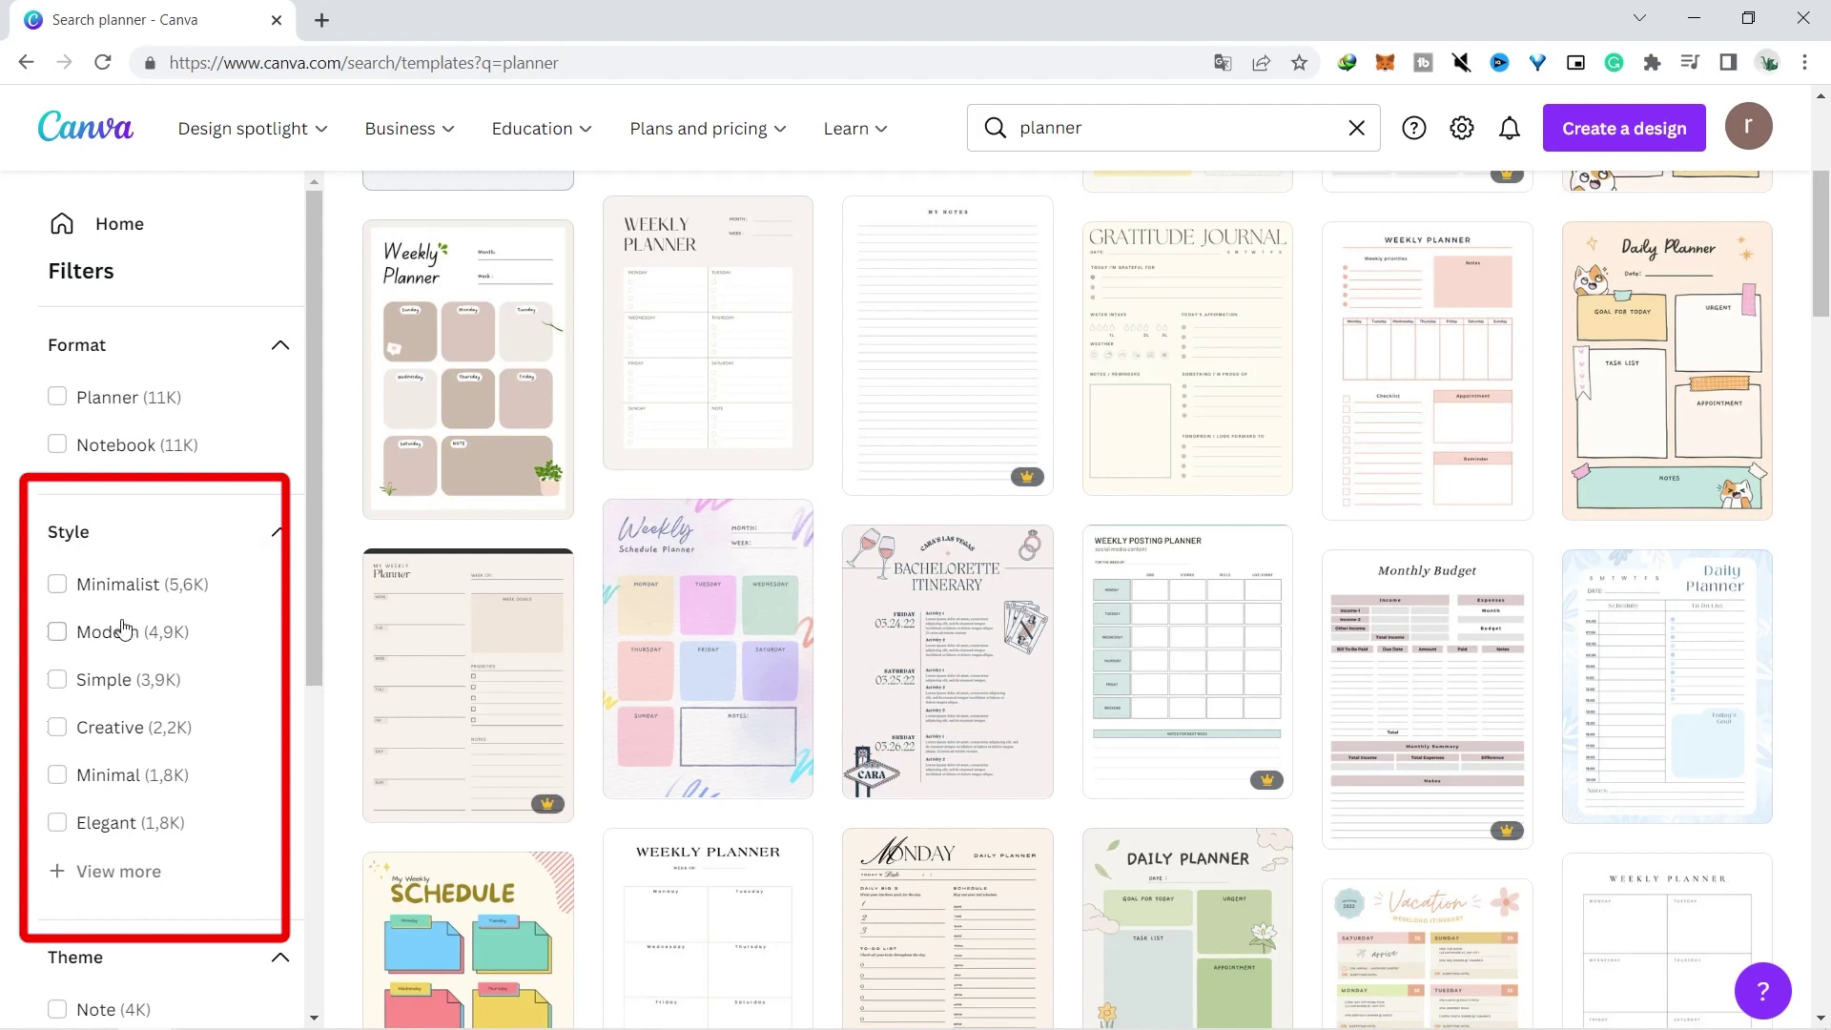
left_click_drag(1824, 234, 1828, 393)
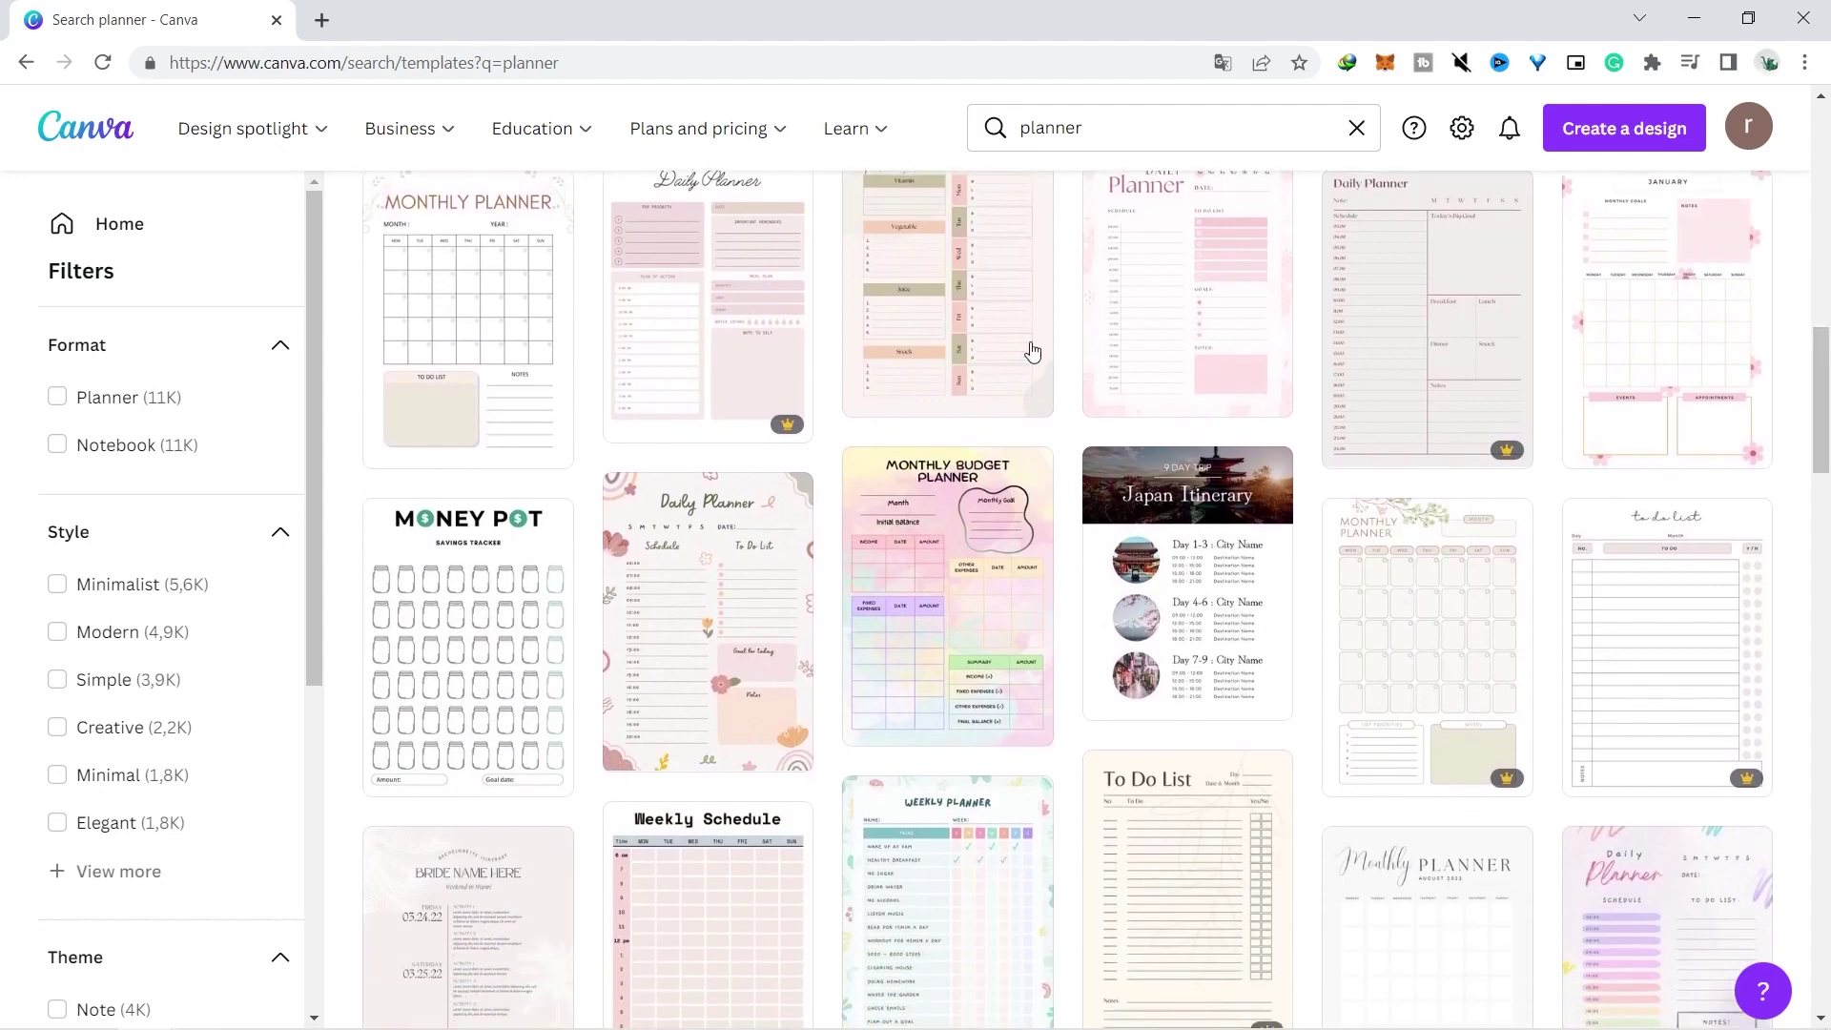
left_click_drag(1828, 365, 1828, 550)
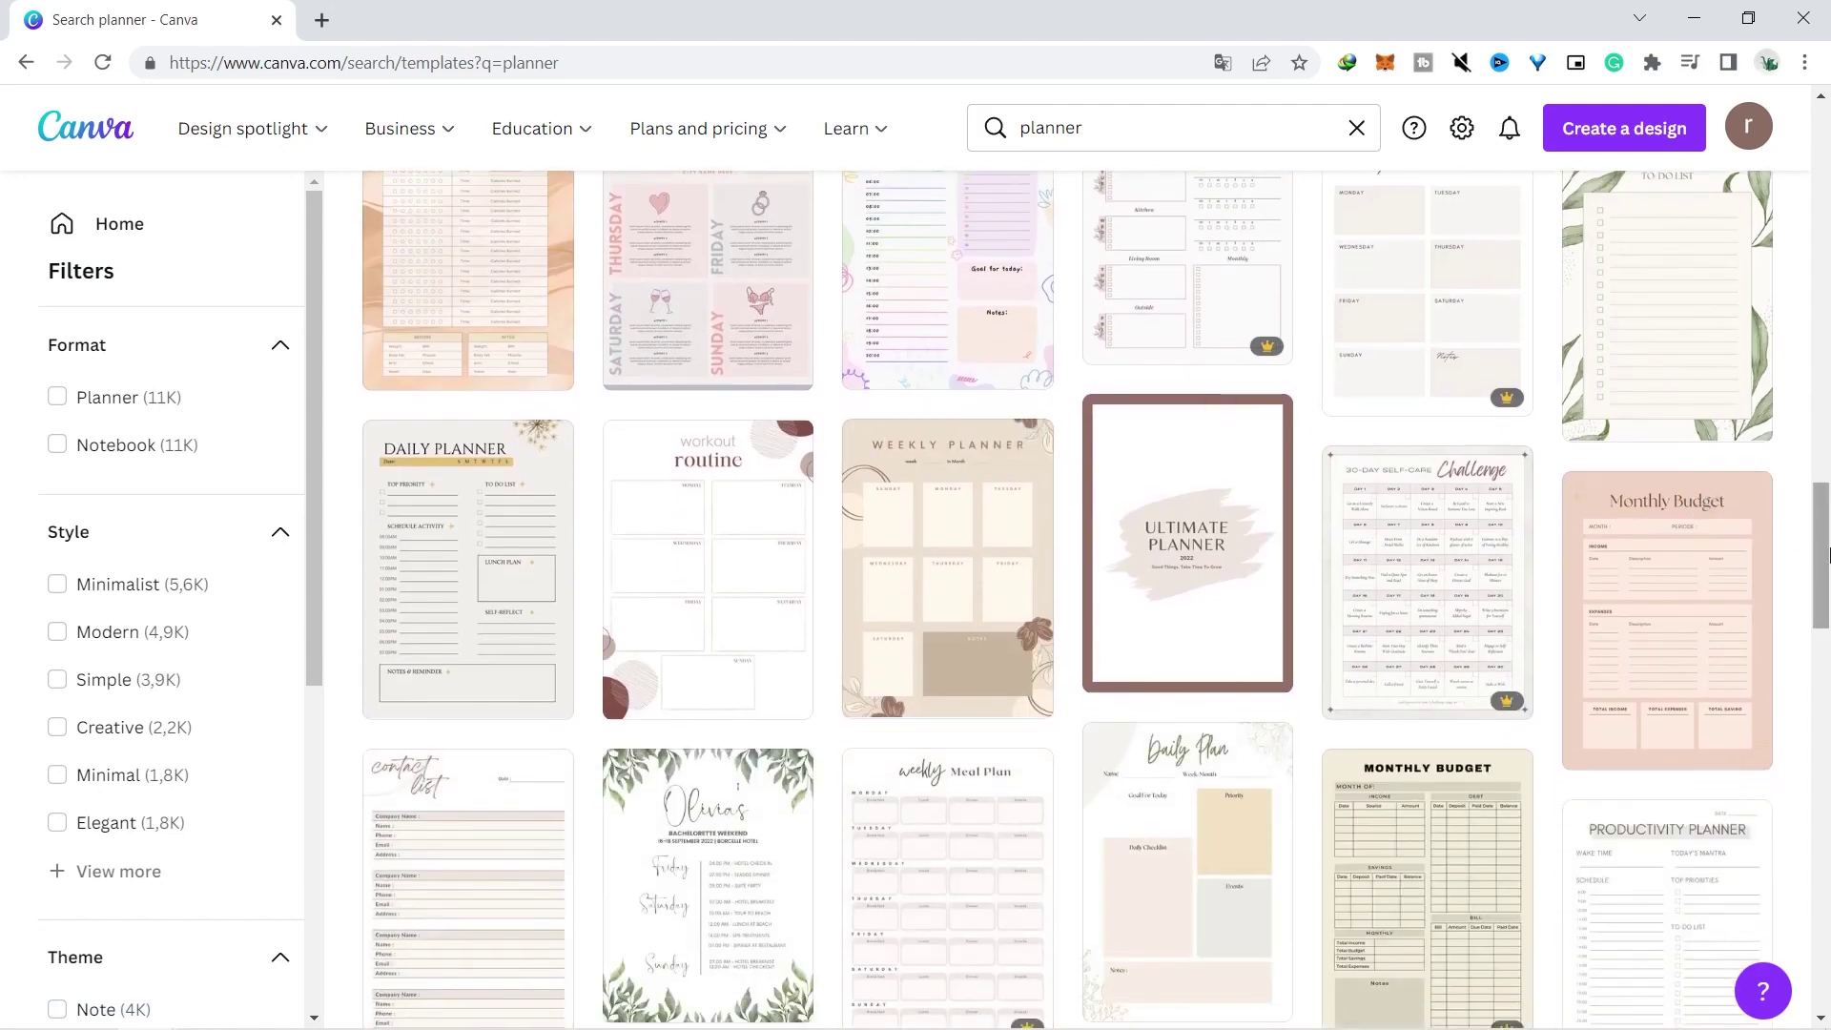
scroll(1251, 468, "down", 5)
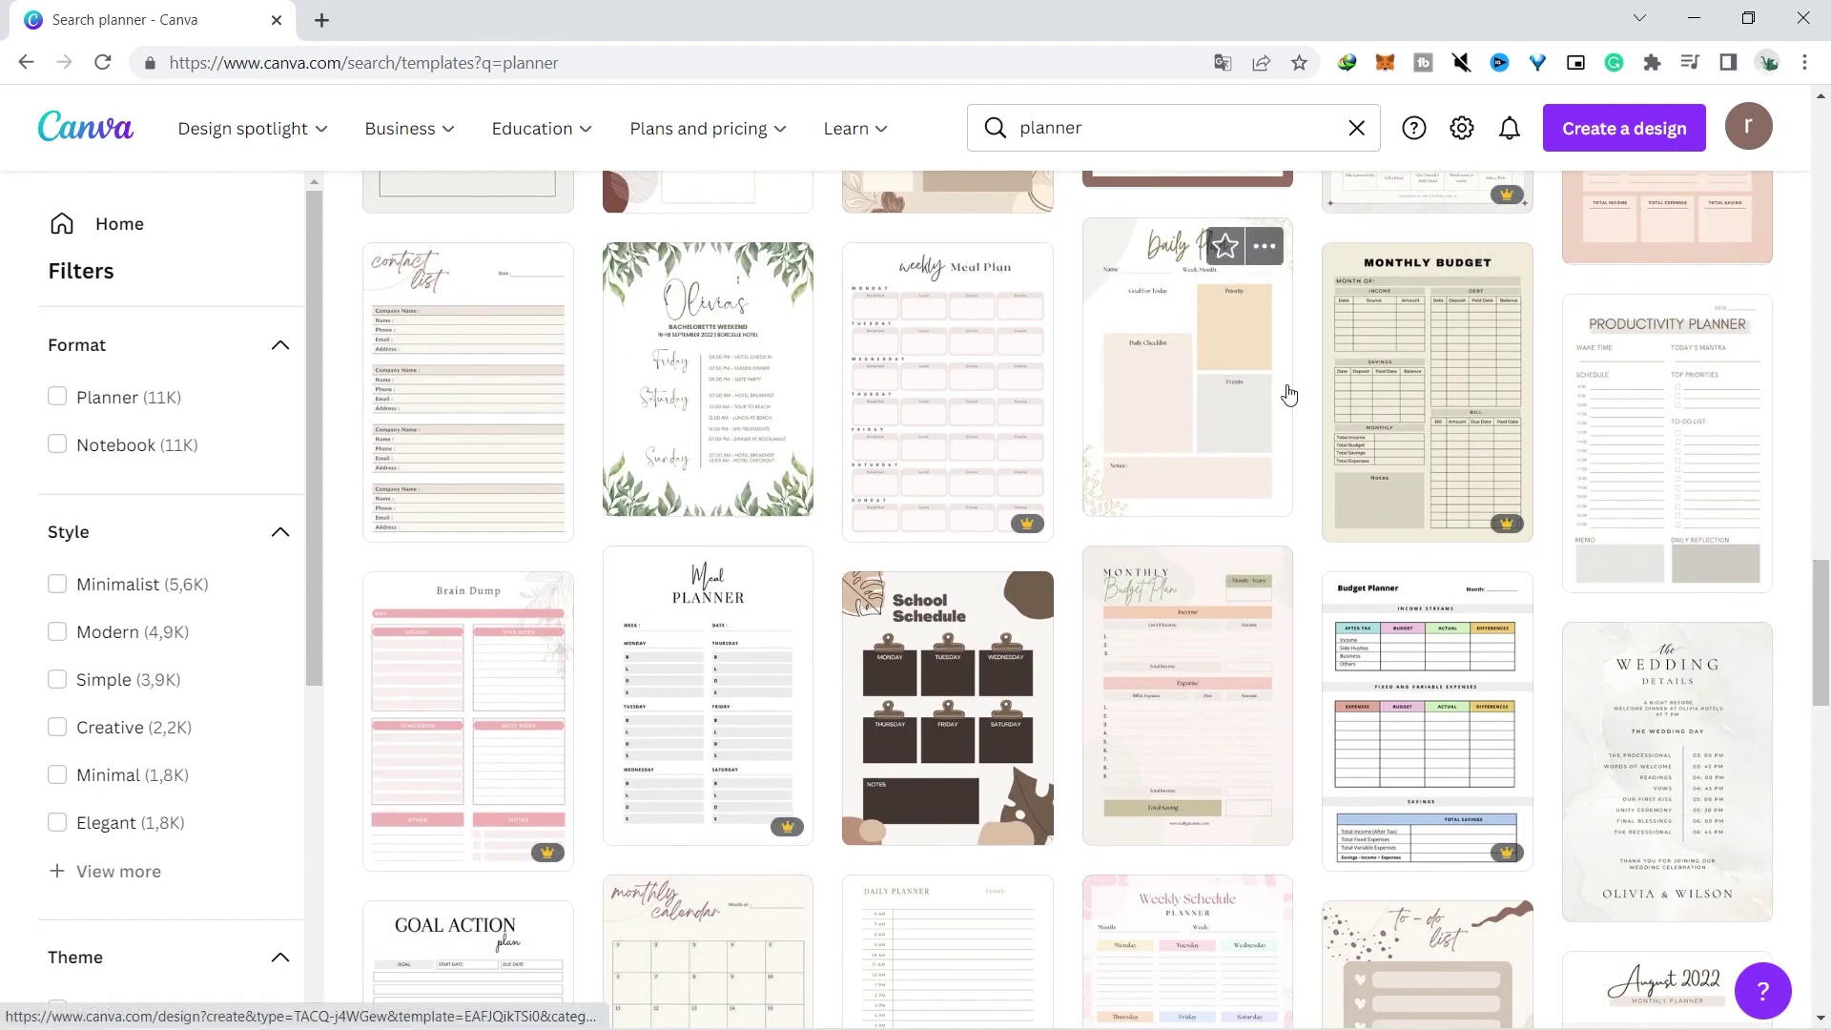
left_click_drag(1825, 618, 1825, 646)
left_click(954, 535)
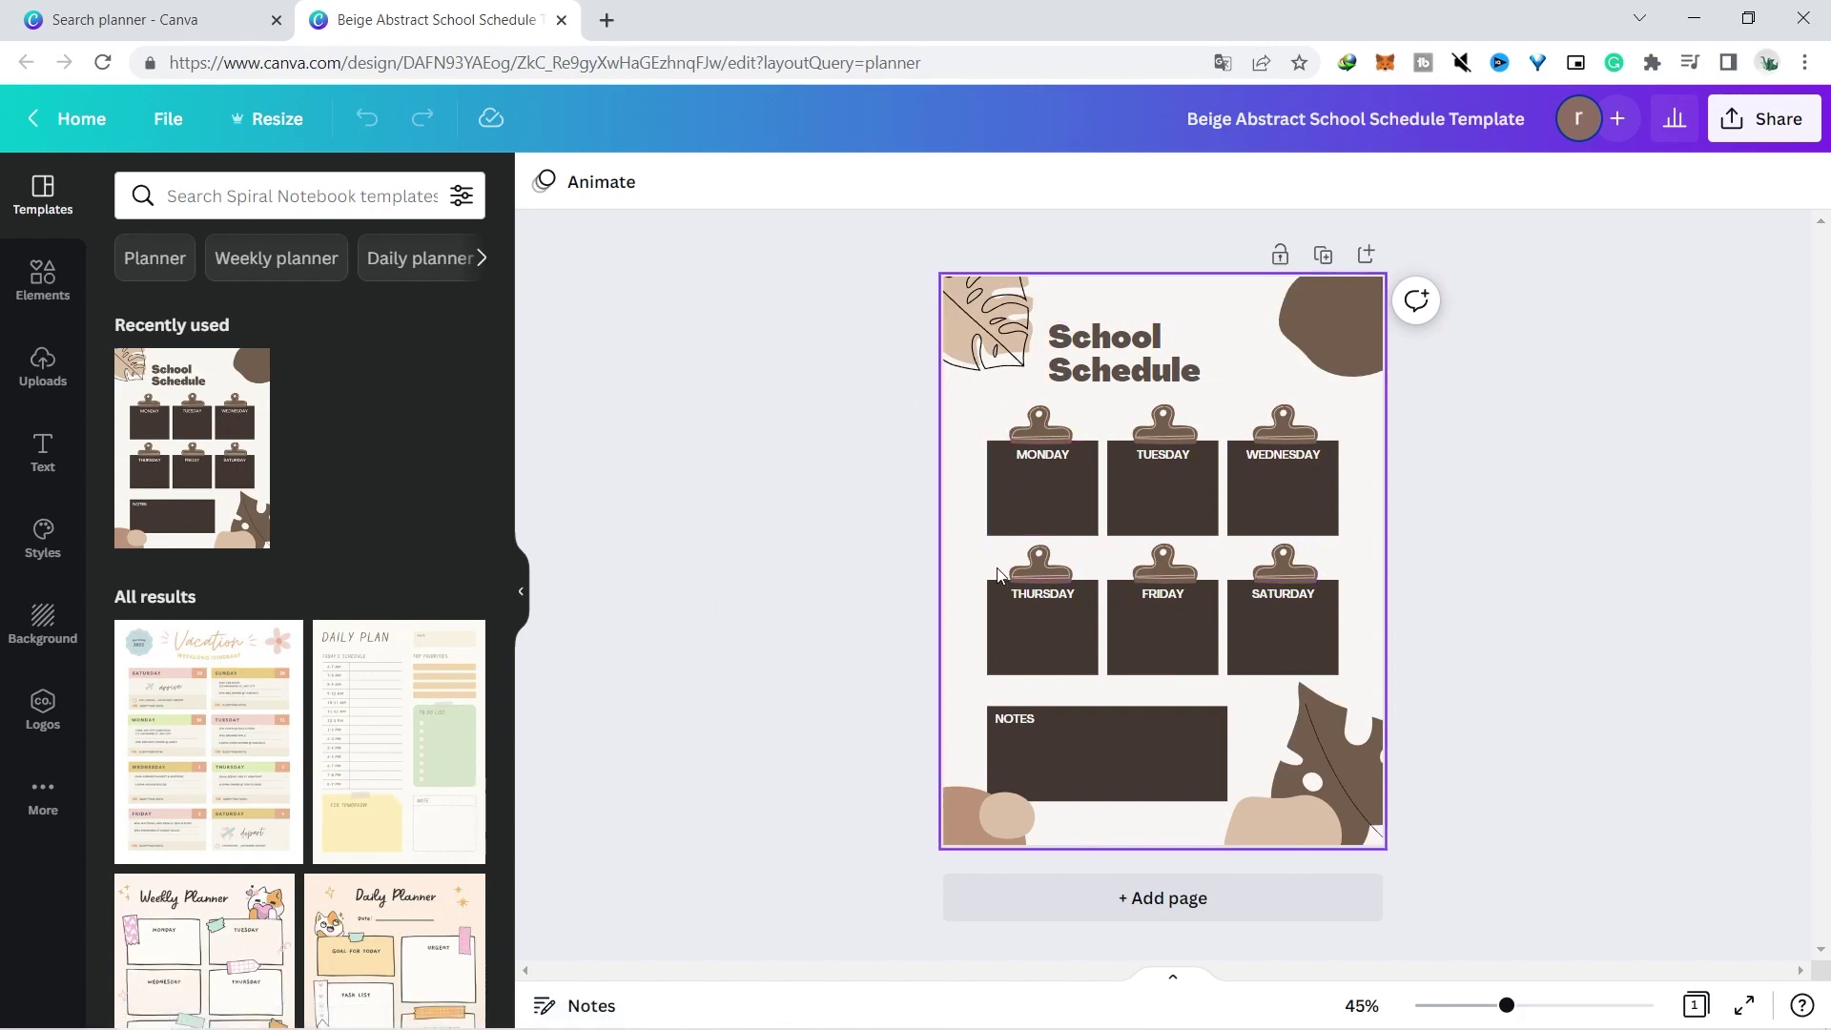
Delete the decorative leaf and blob shapes from all four corners of the School Schedule page
left_click(990, 336)
key("Delete")
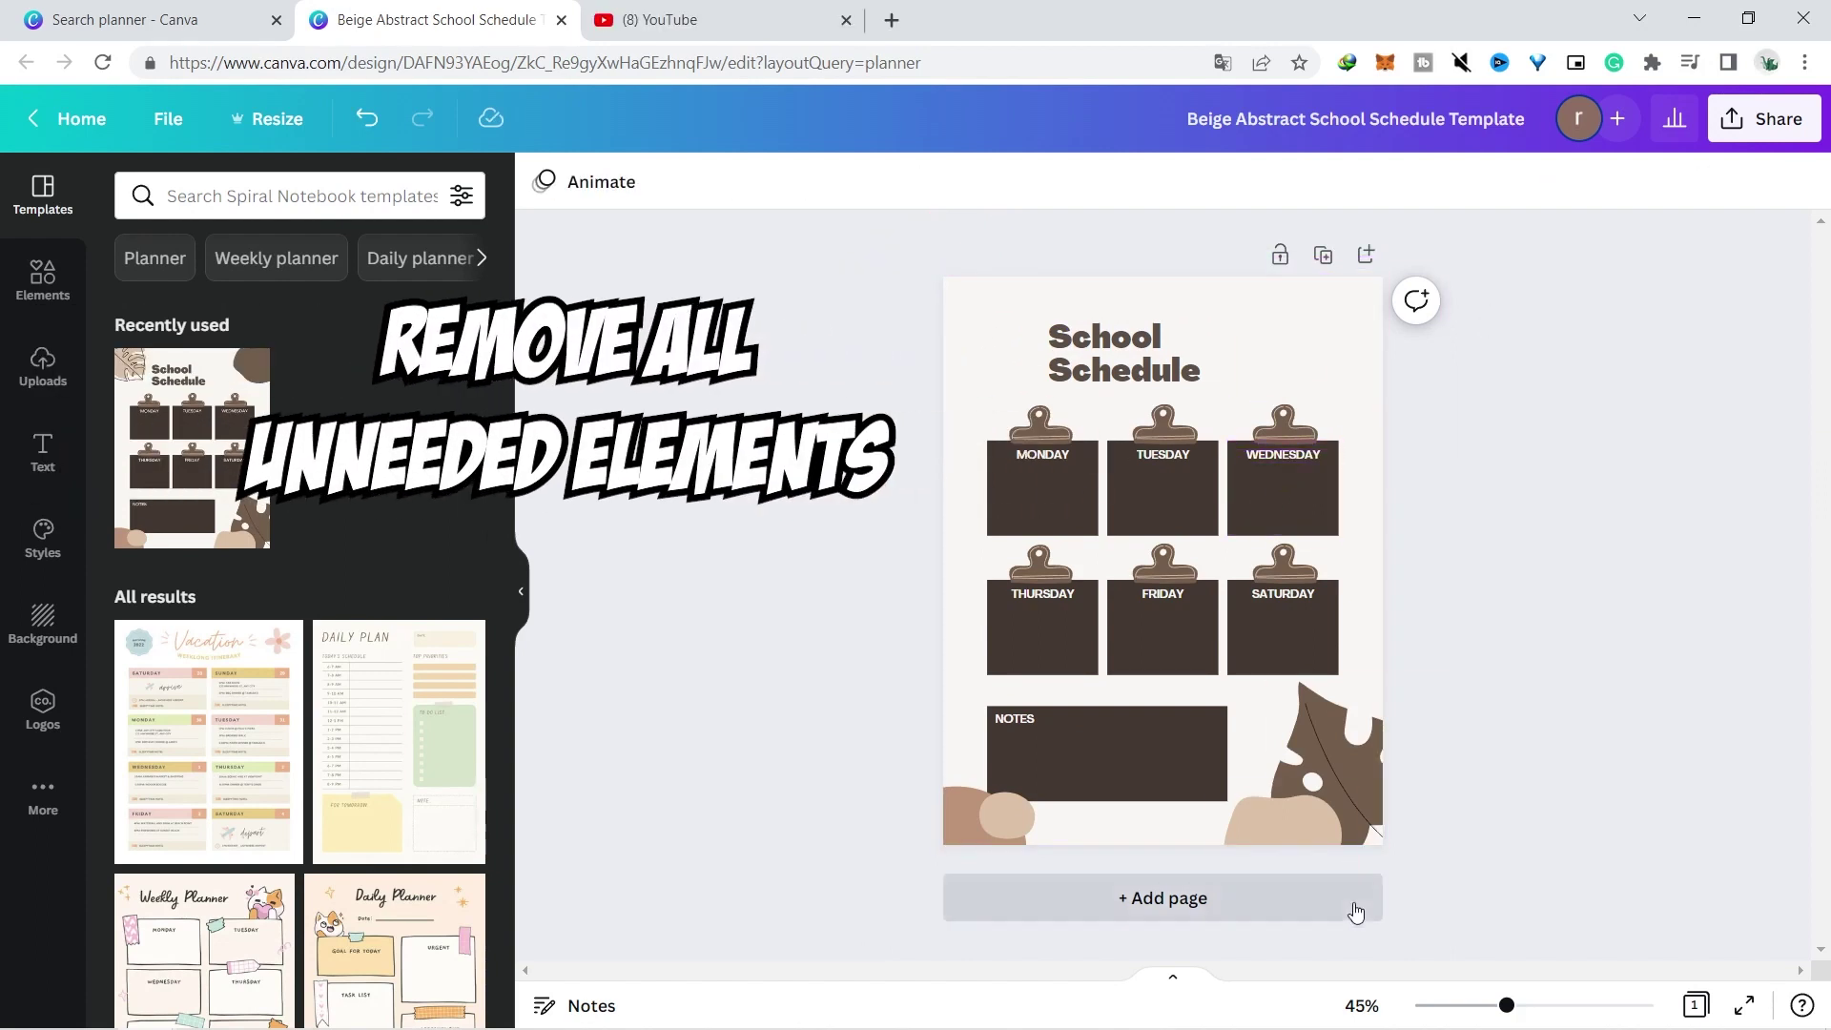
left_click(1348, 809)
key("Delete")
left_click(1359, 768)
key("Delete")
left_click(983, 827)
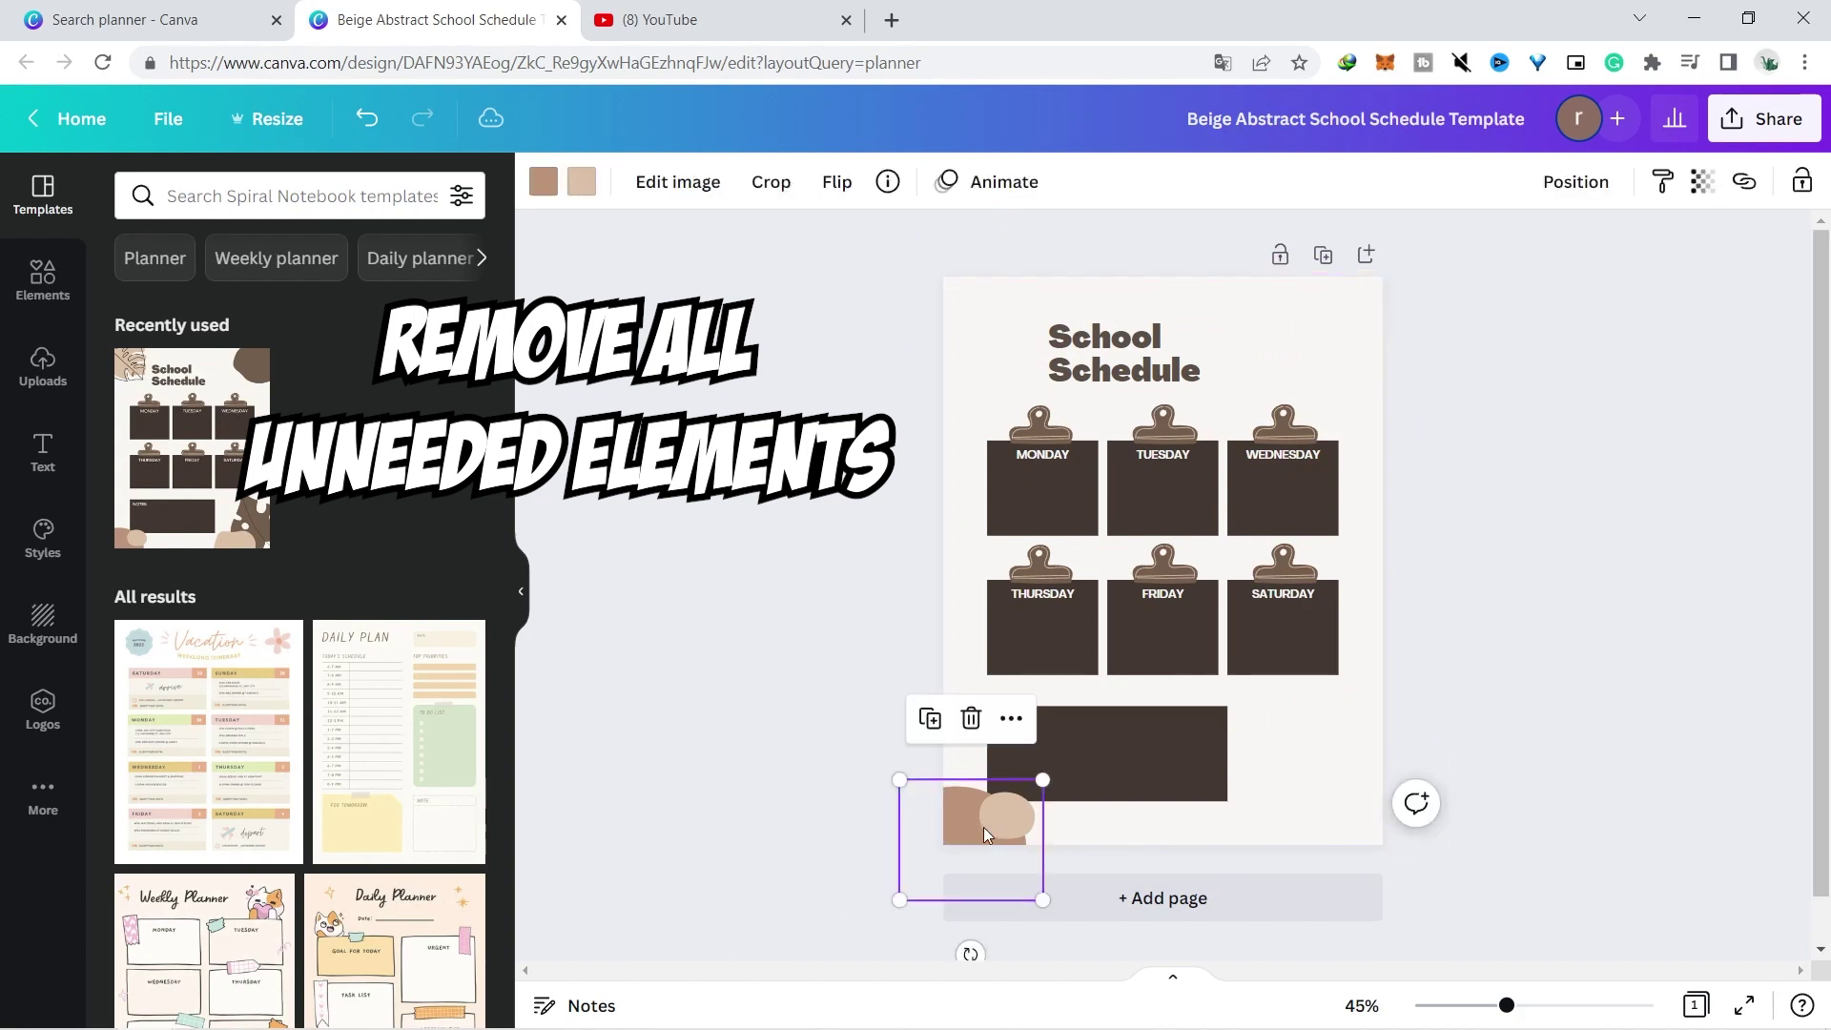
key("Delete")
Search the design elements for "aesthetic"
left_click(43, 282)
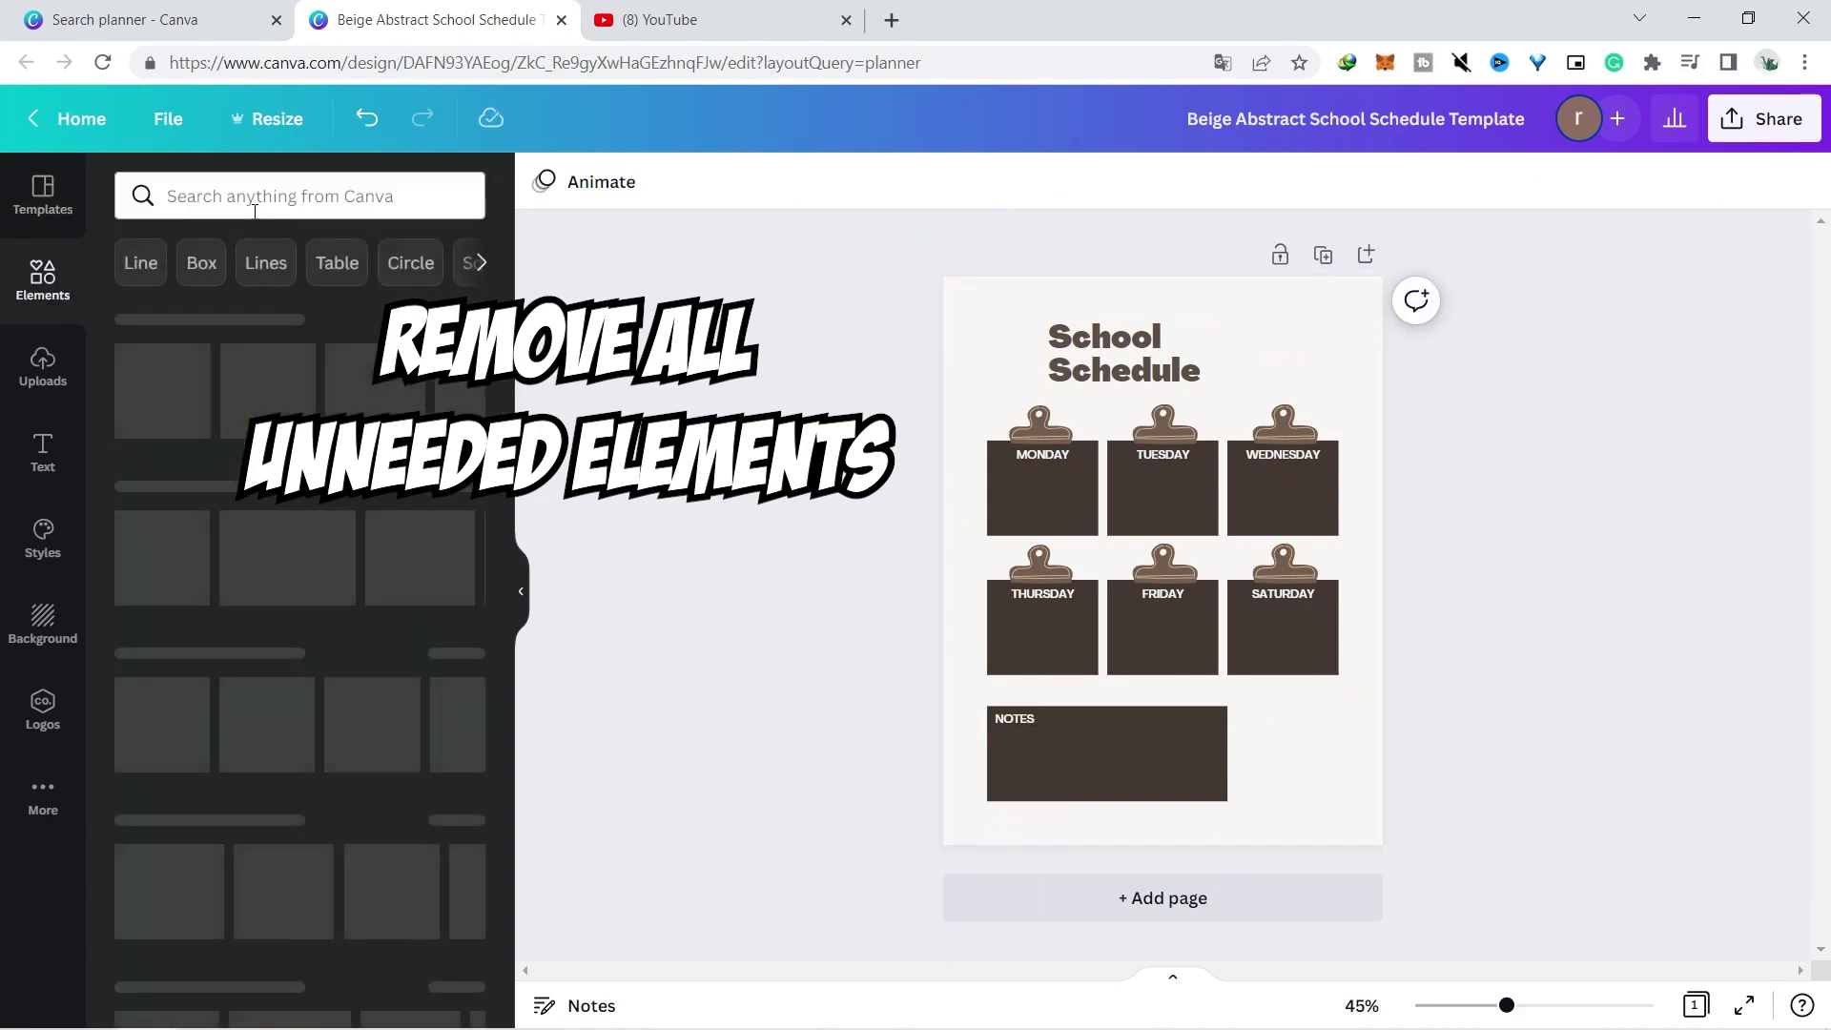
left_click(255, 211)
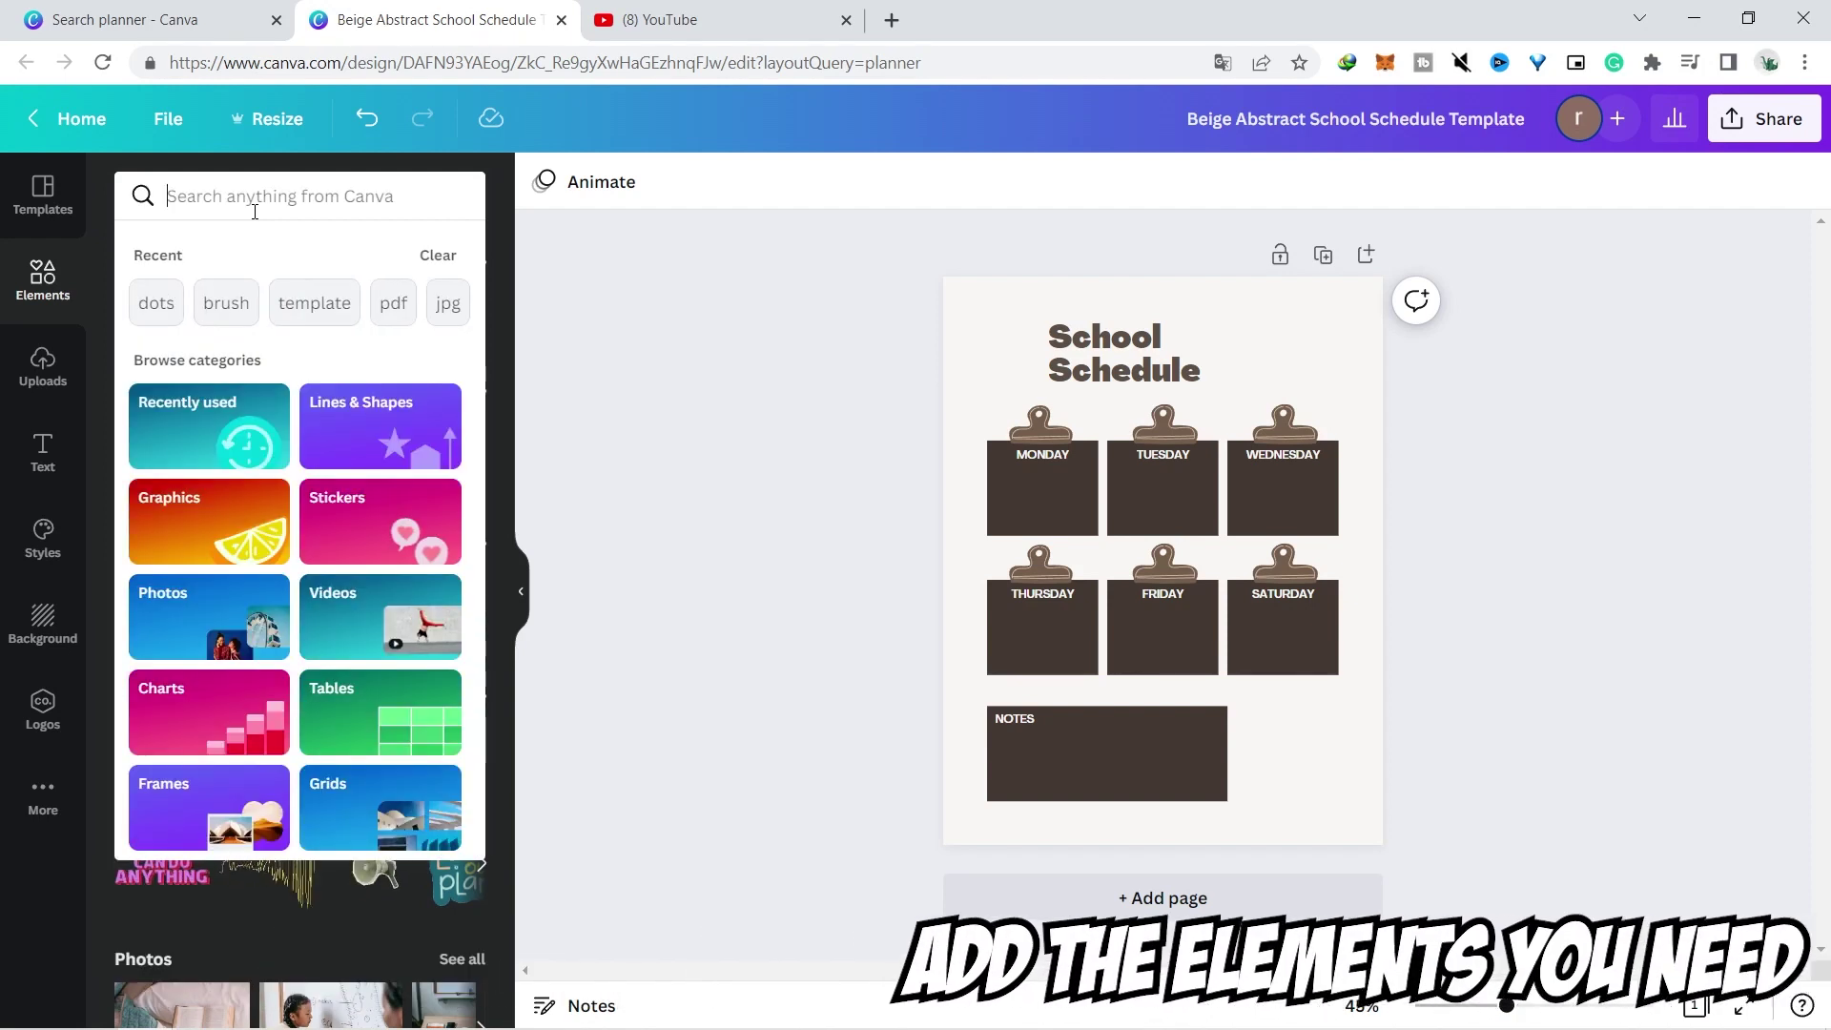
type("aes")
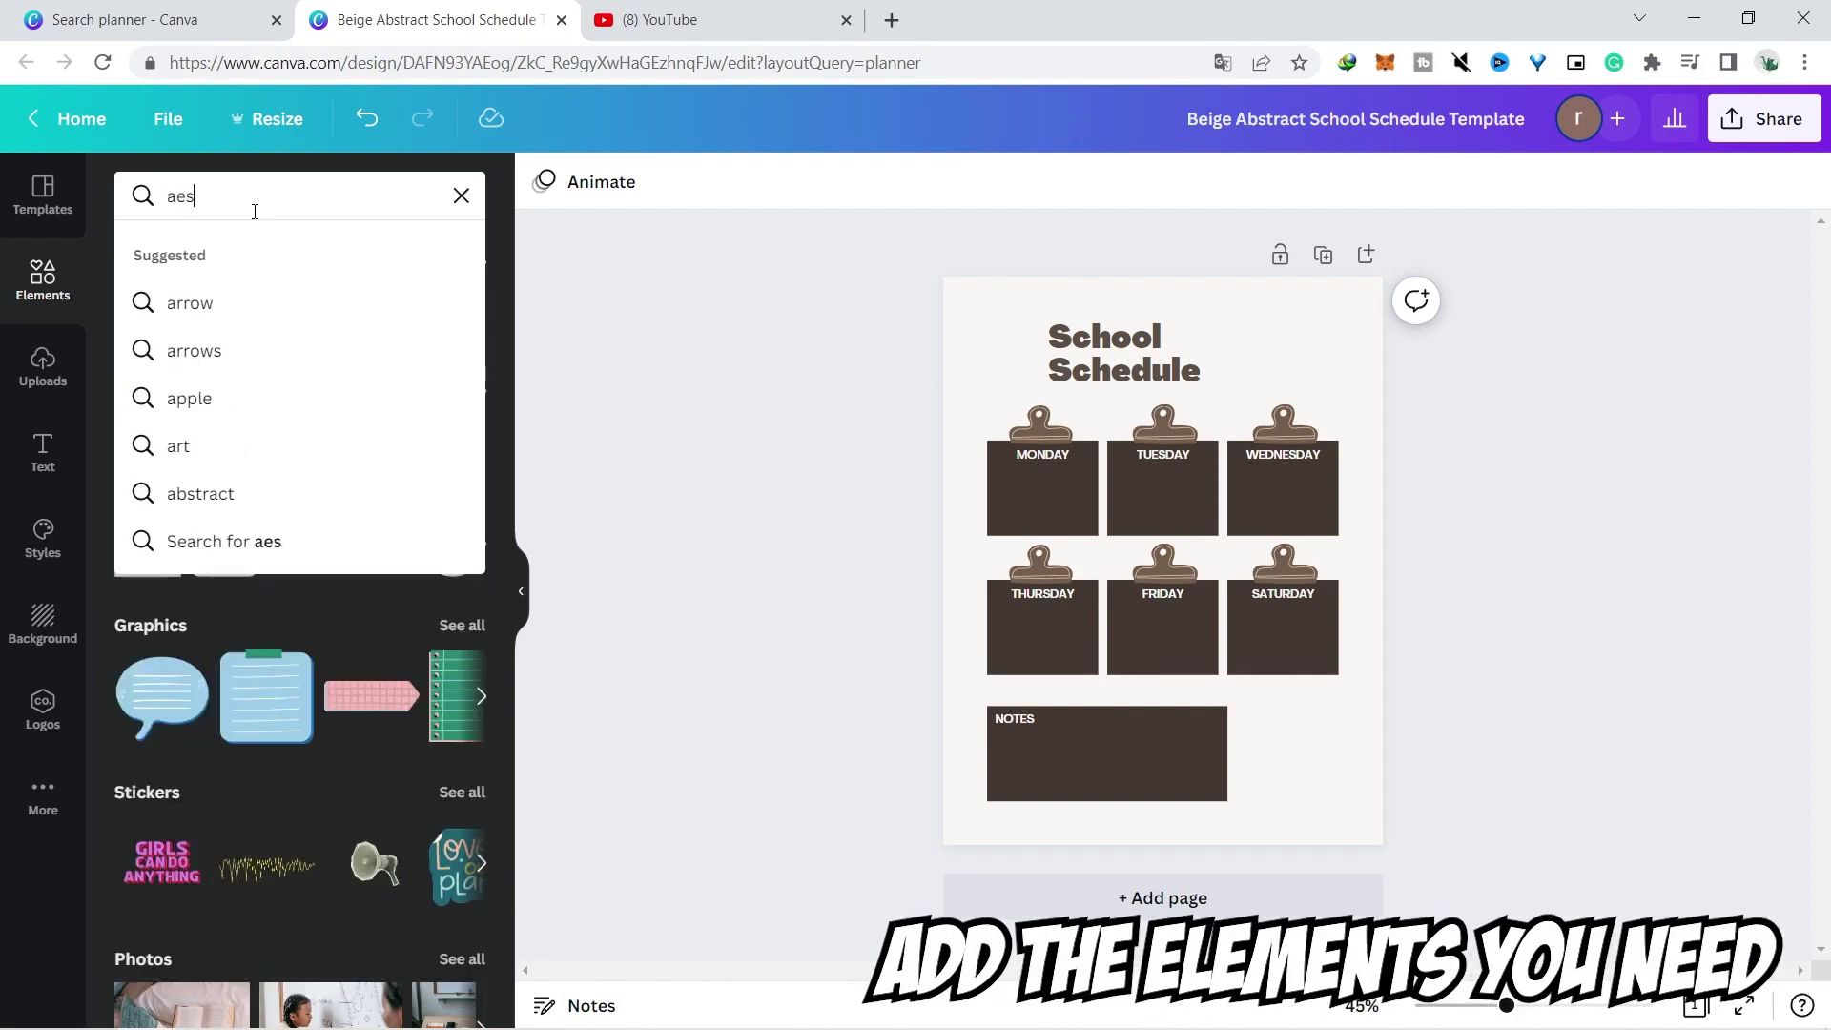
type("thetic")
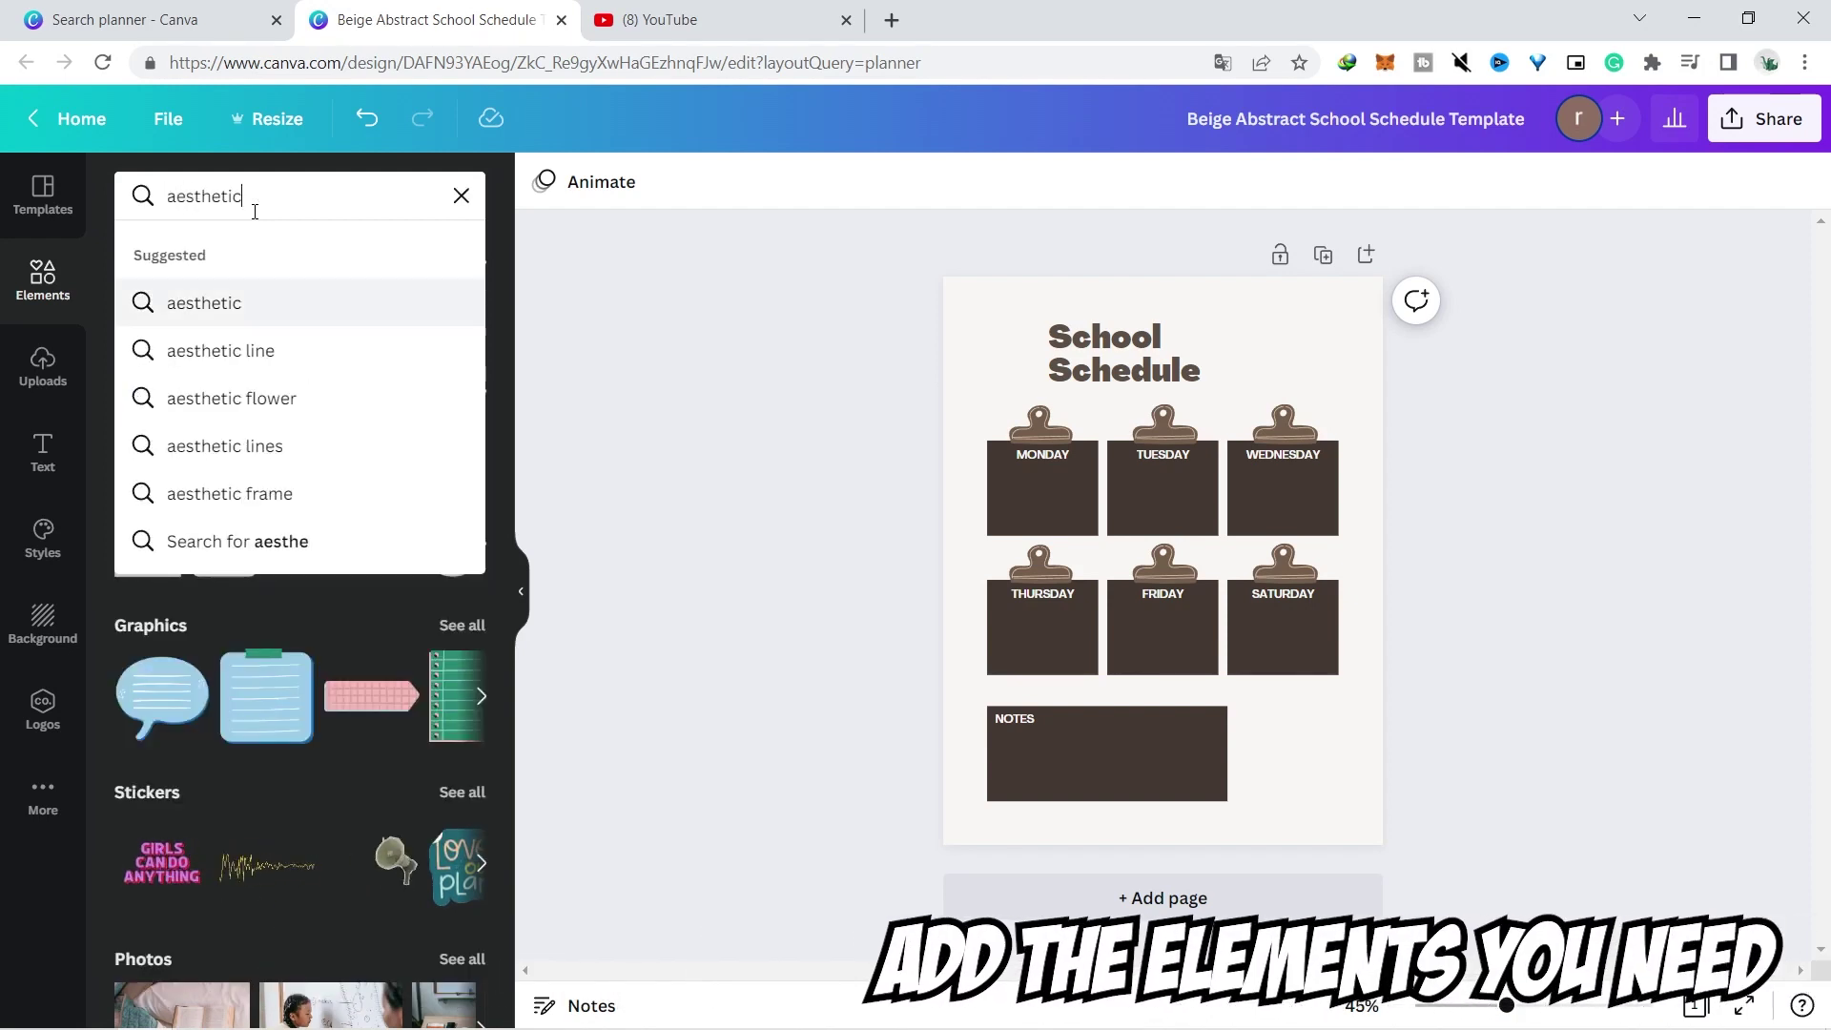
key("Return")
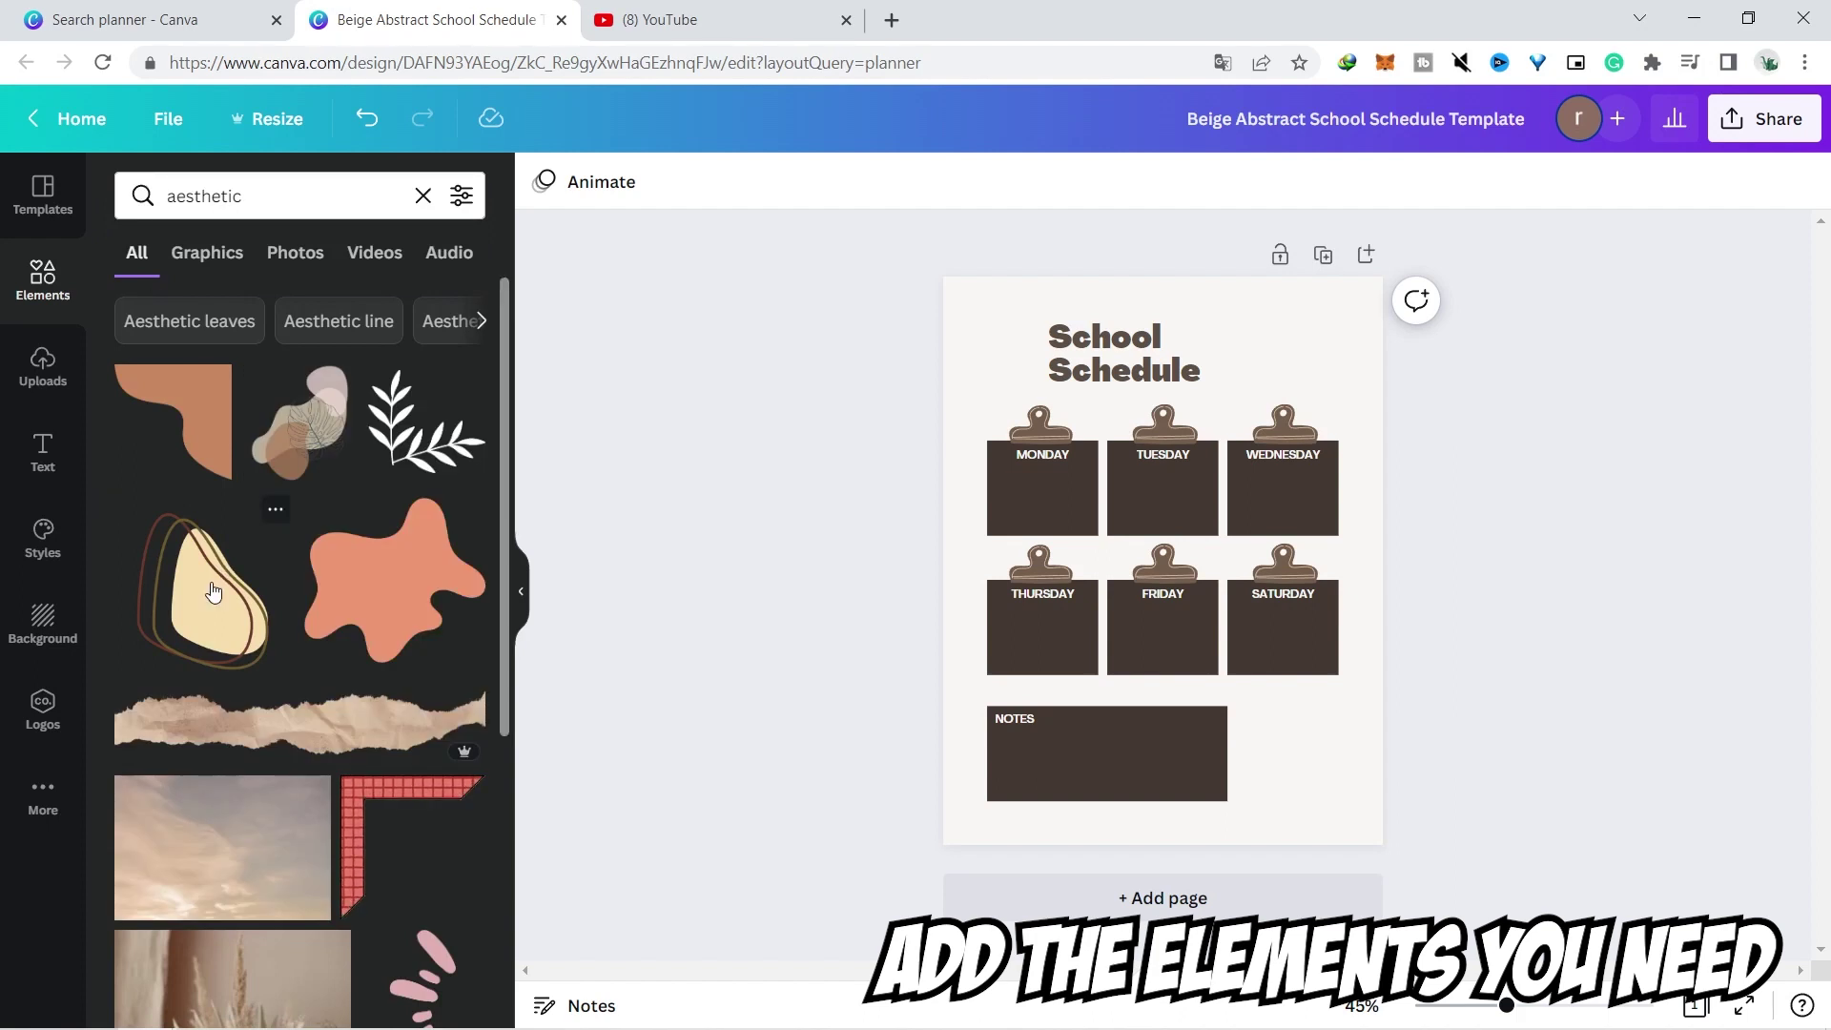
Add a small cream blob with outlines in the page's lower-right corner and a small leafy branch in the lower-left corner
left_click(249, 645)
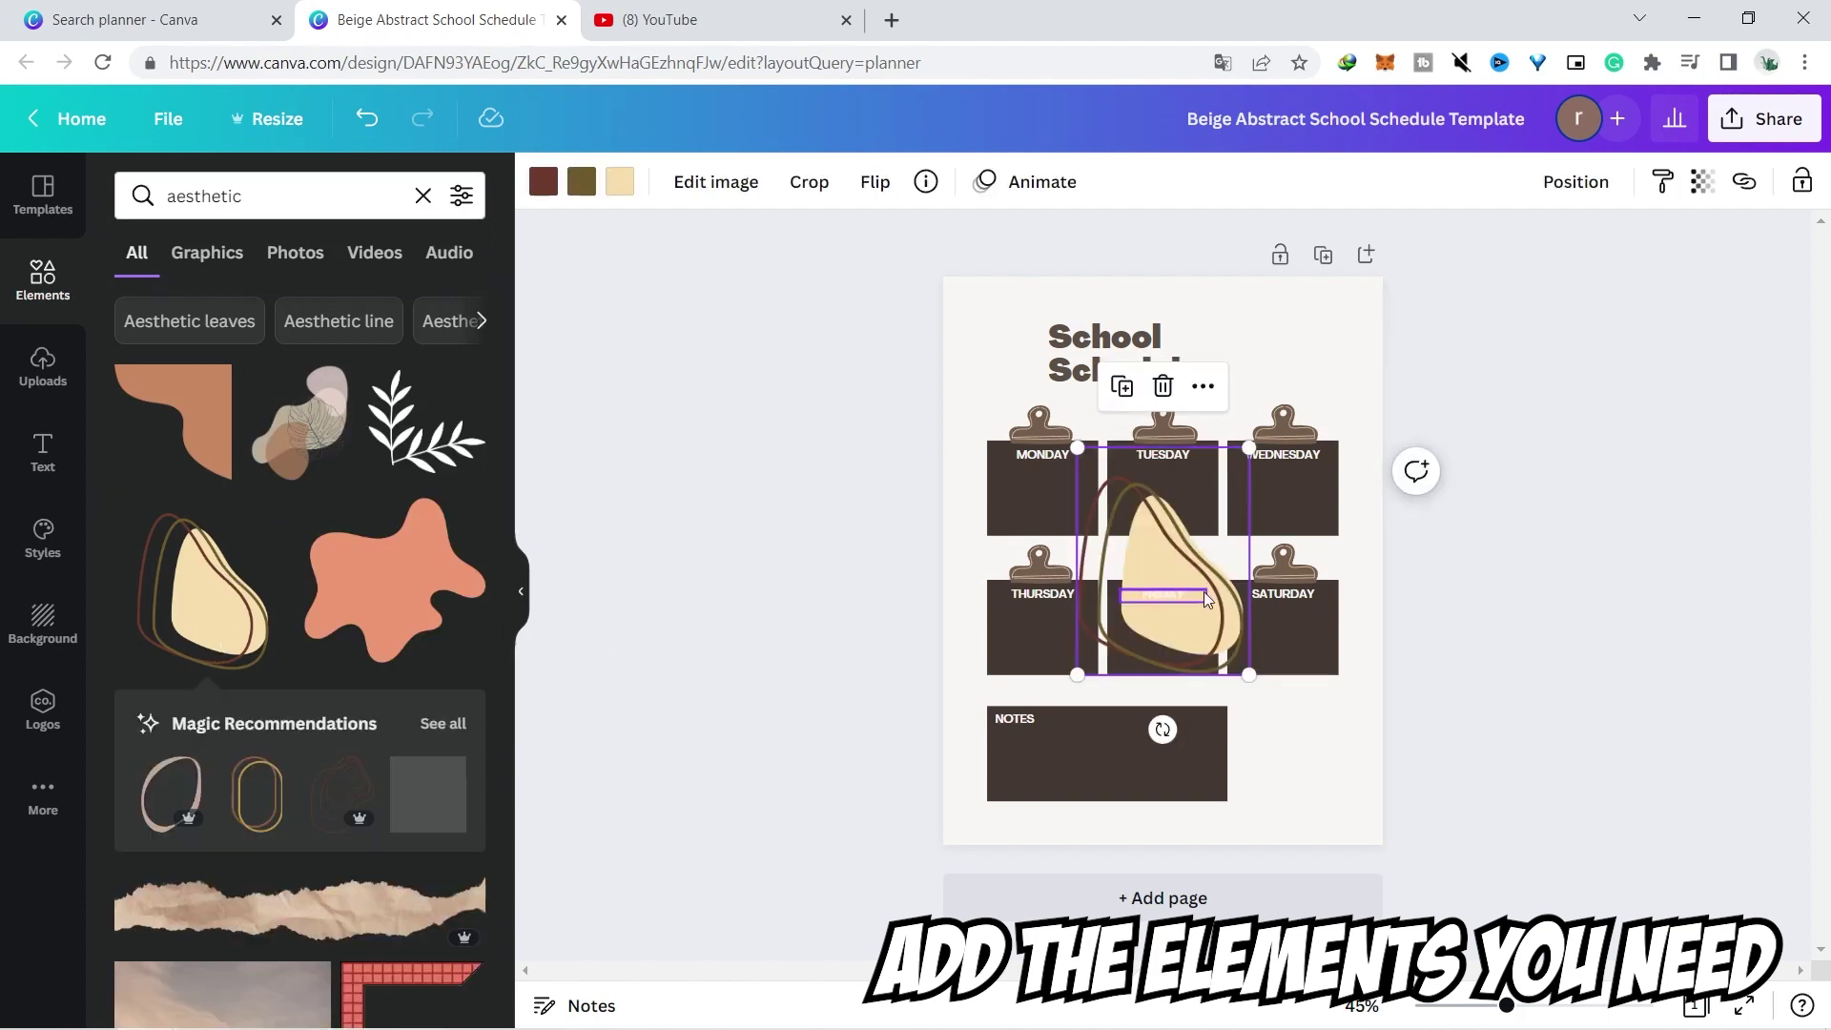
left_click_drag(1224, 633, 1377, 851)
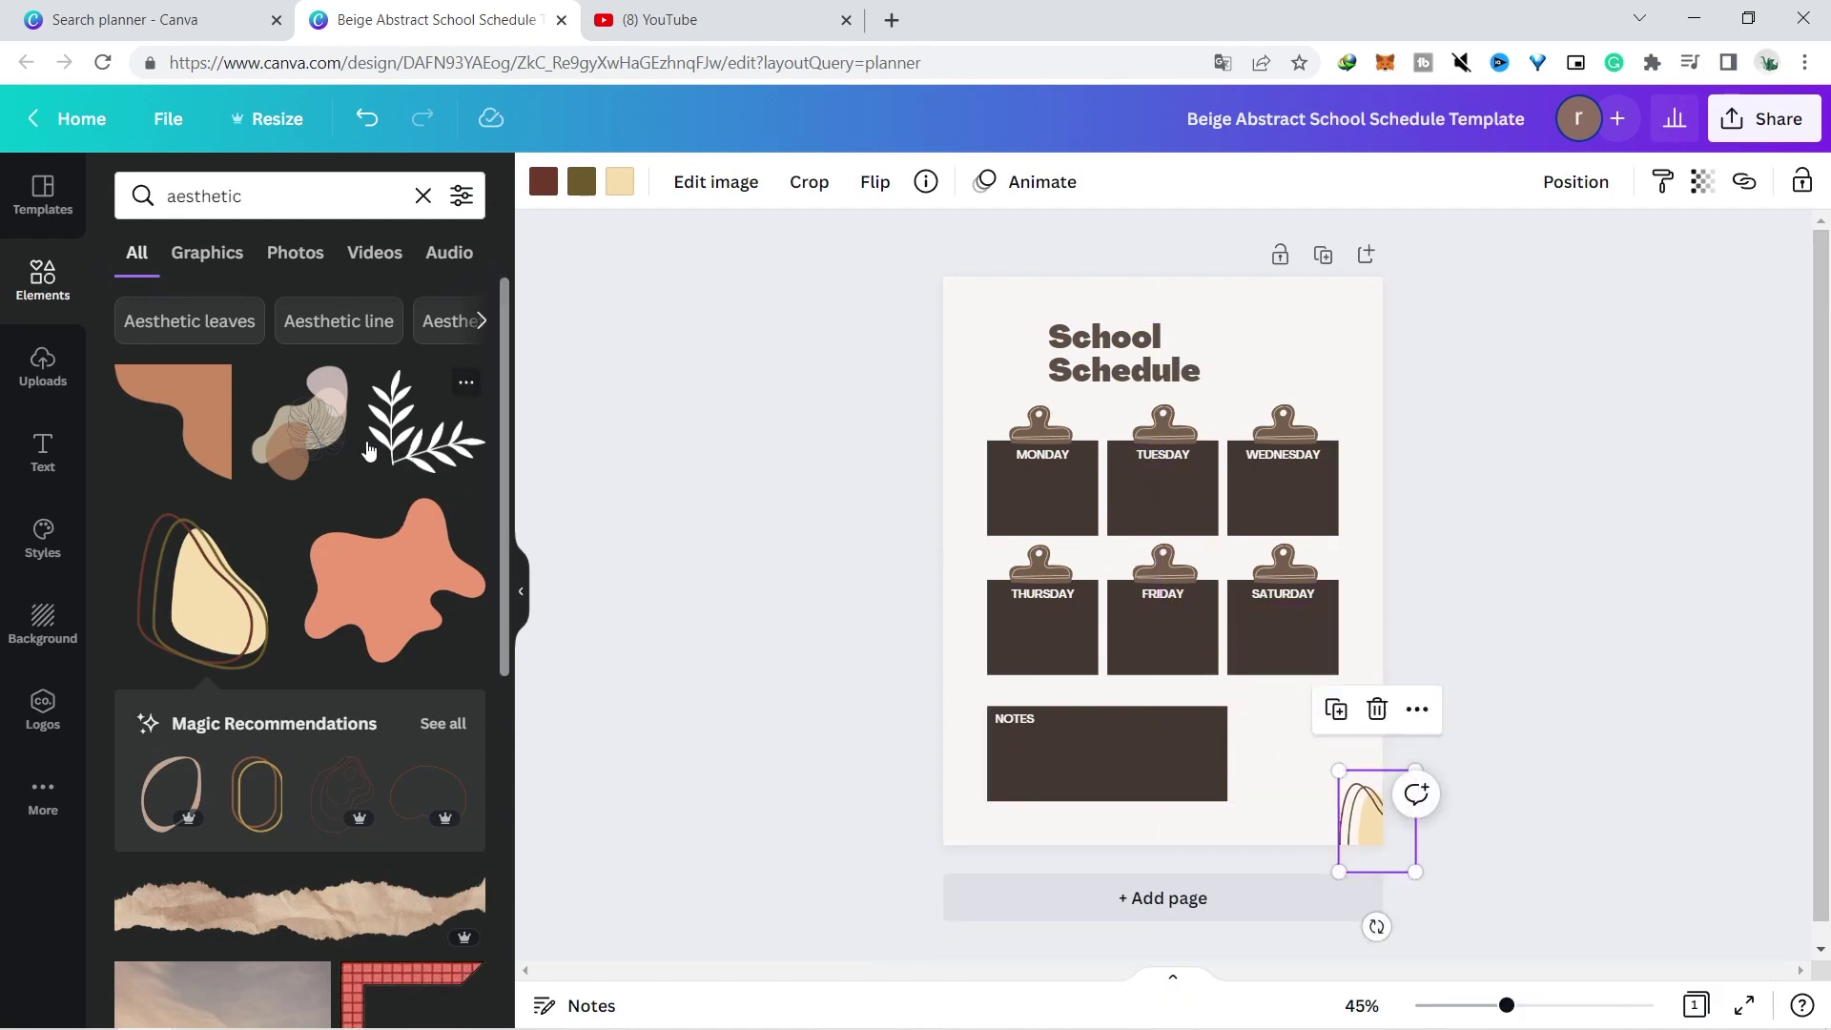
left_click(415, 451)
left_click_drag(1158, 615, 1011, 811)
left_click_drag(1093, 714, 1038, 775)
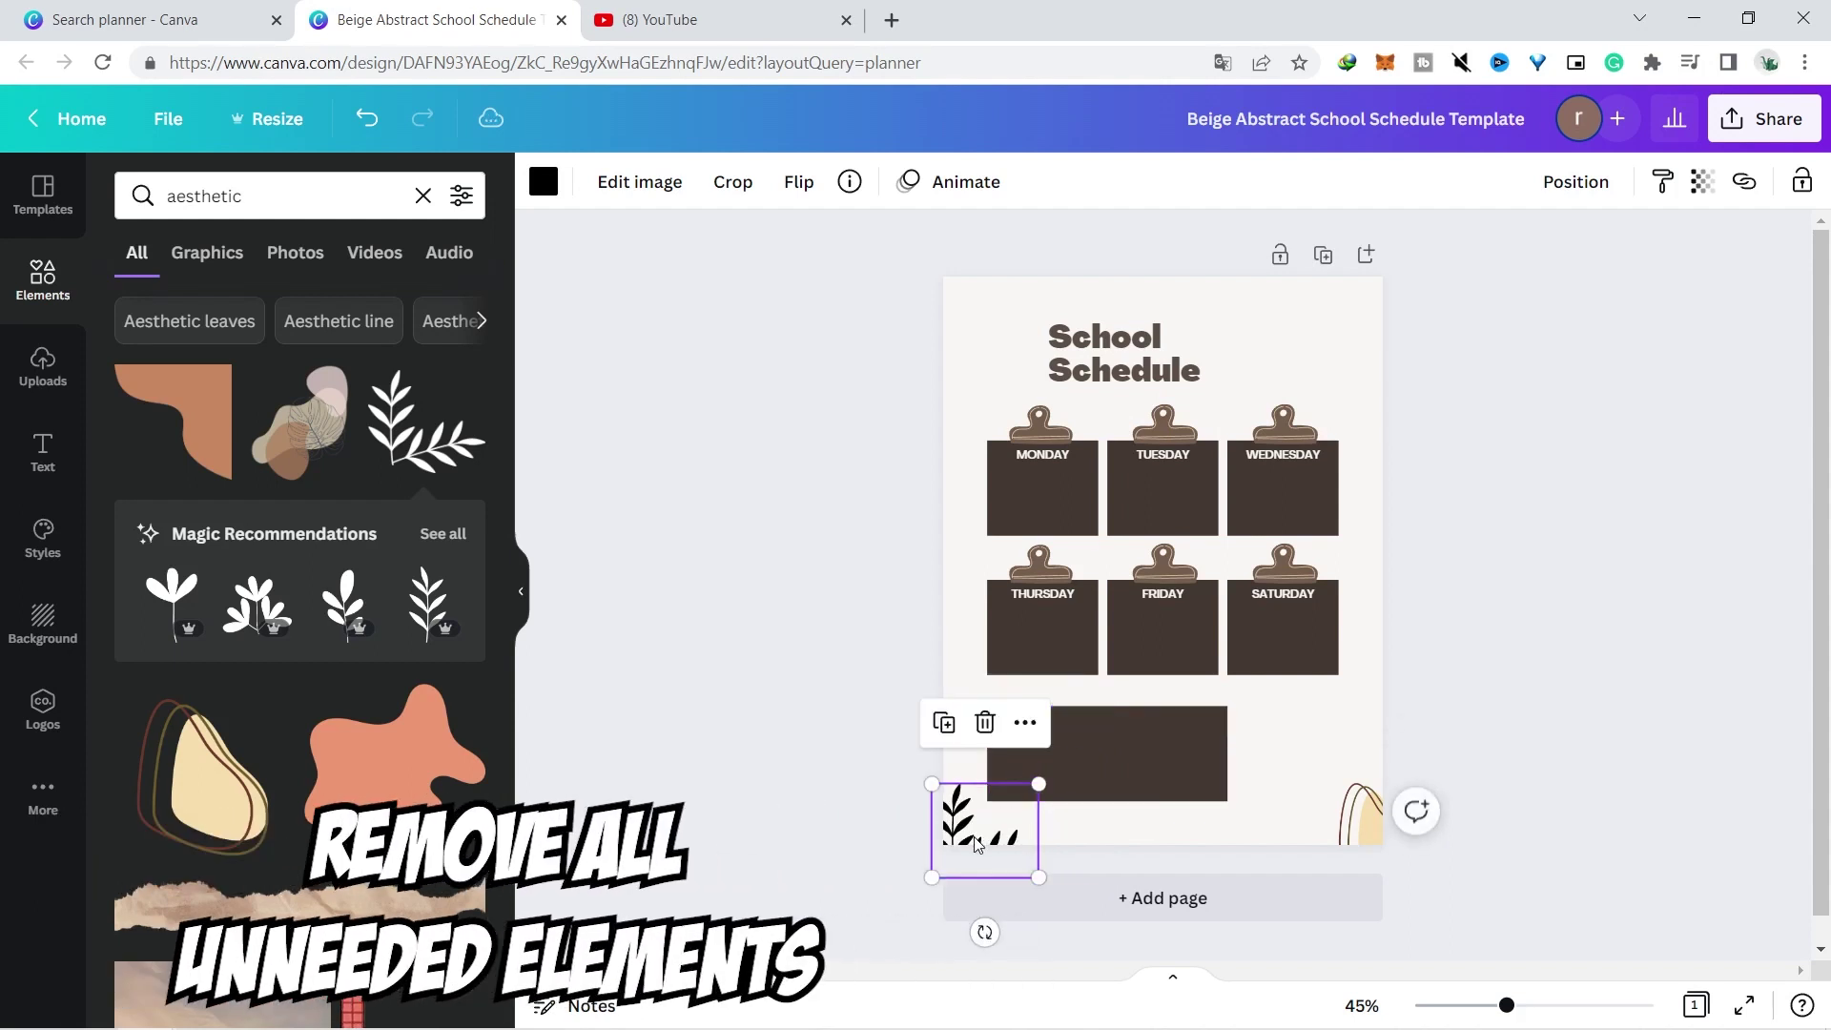
Add a recommended three-bloom plant stem, shrunk and tilted beside the cream blob, and nudge the leafy branch further into the page
left_click(444, 535)
left_click(173, 339)
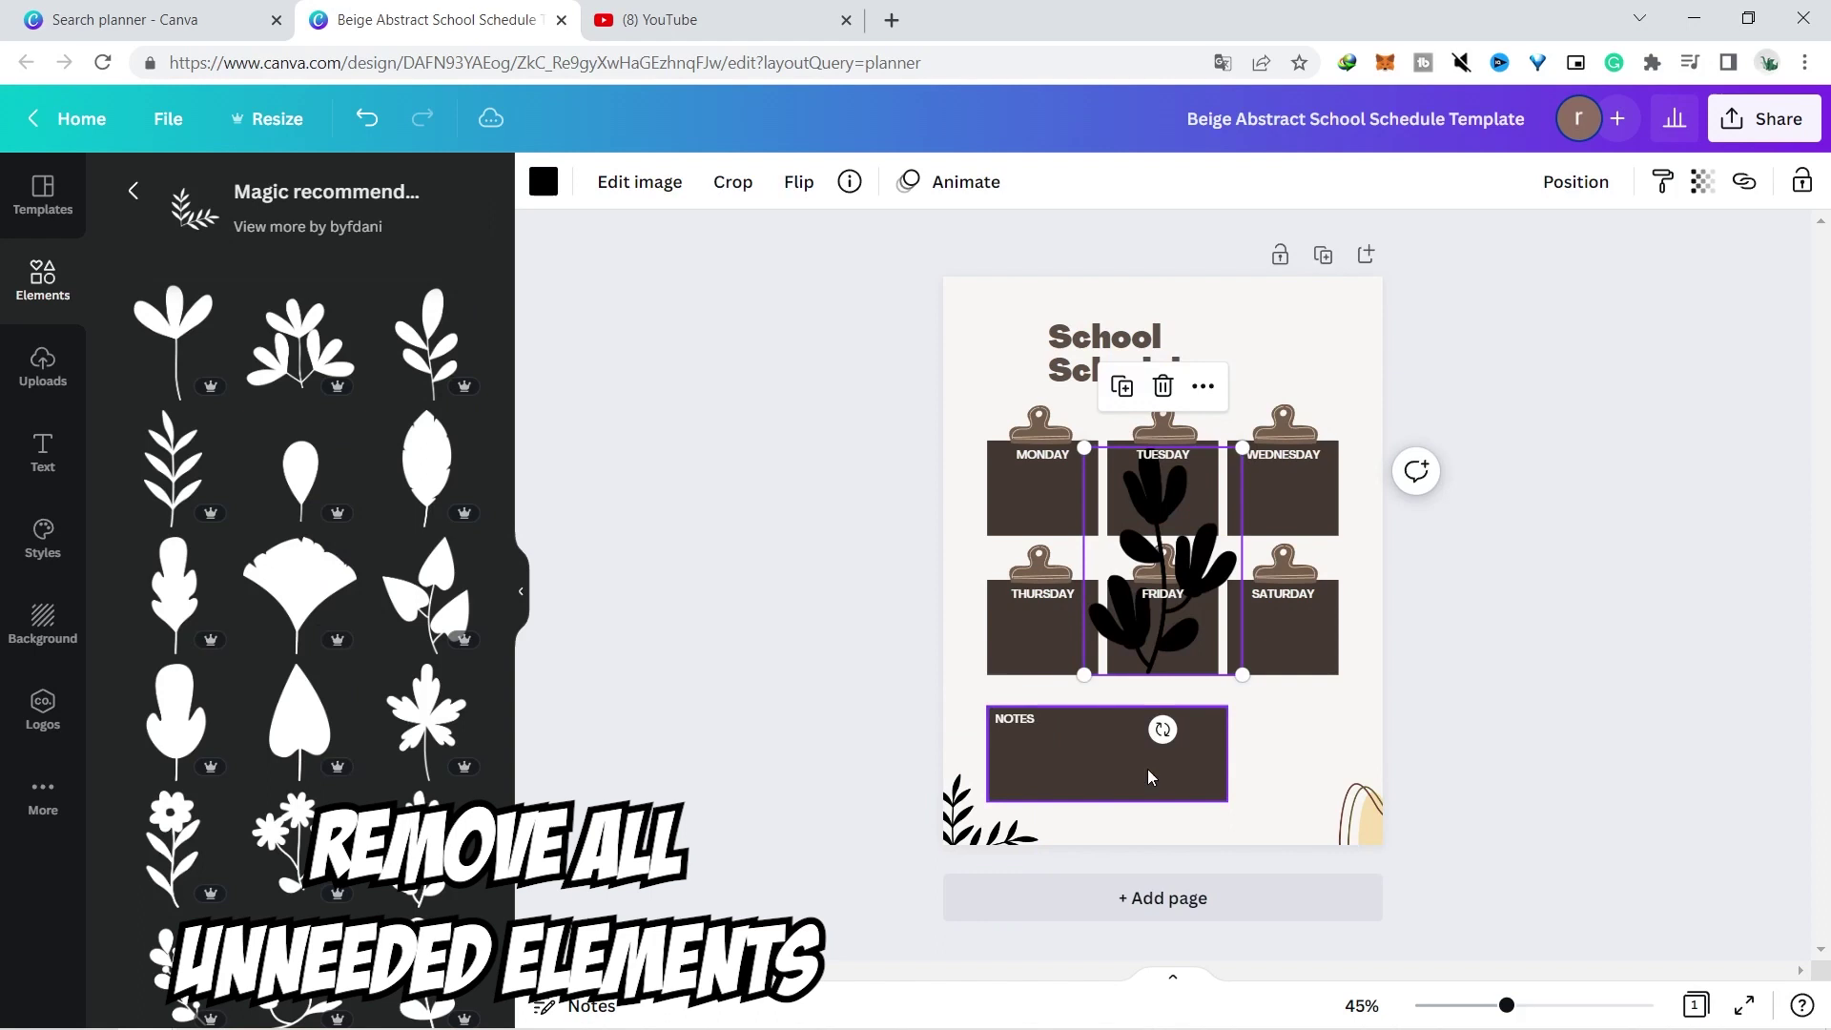
left_click_drag(1178, 566, 1335, 815)
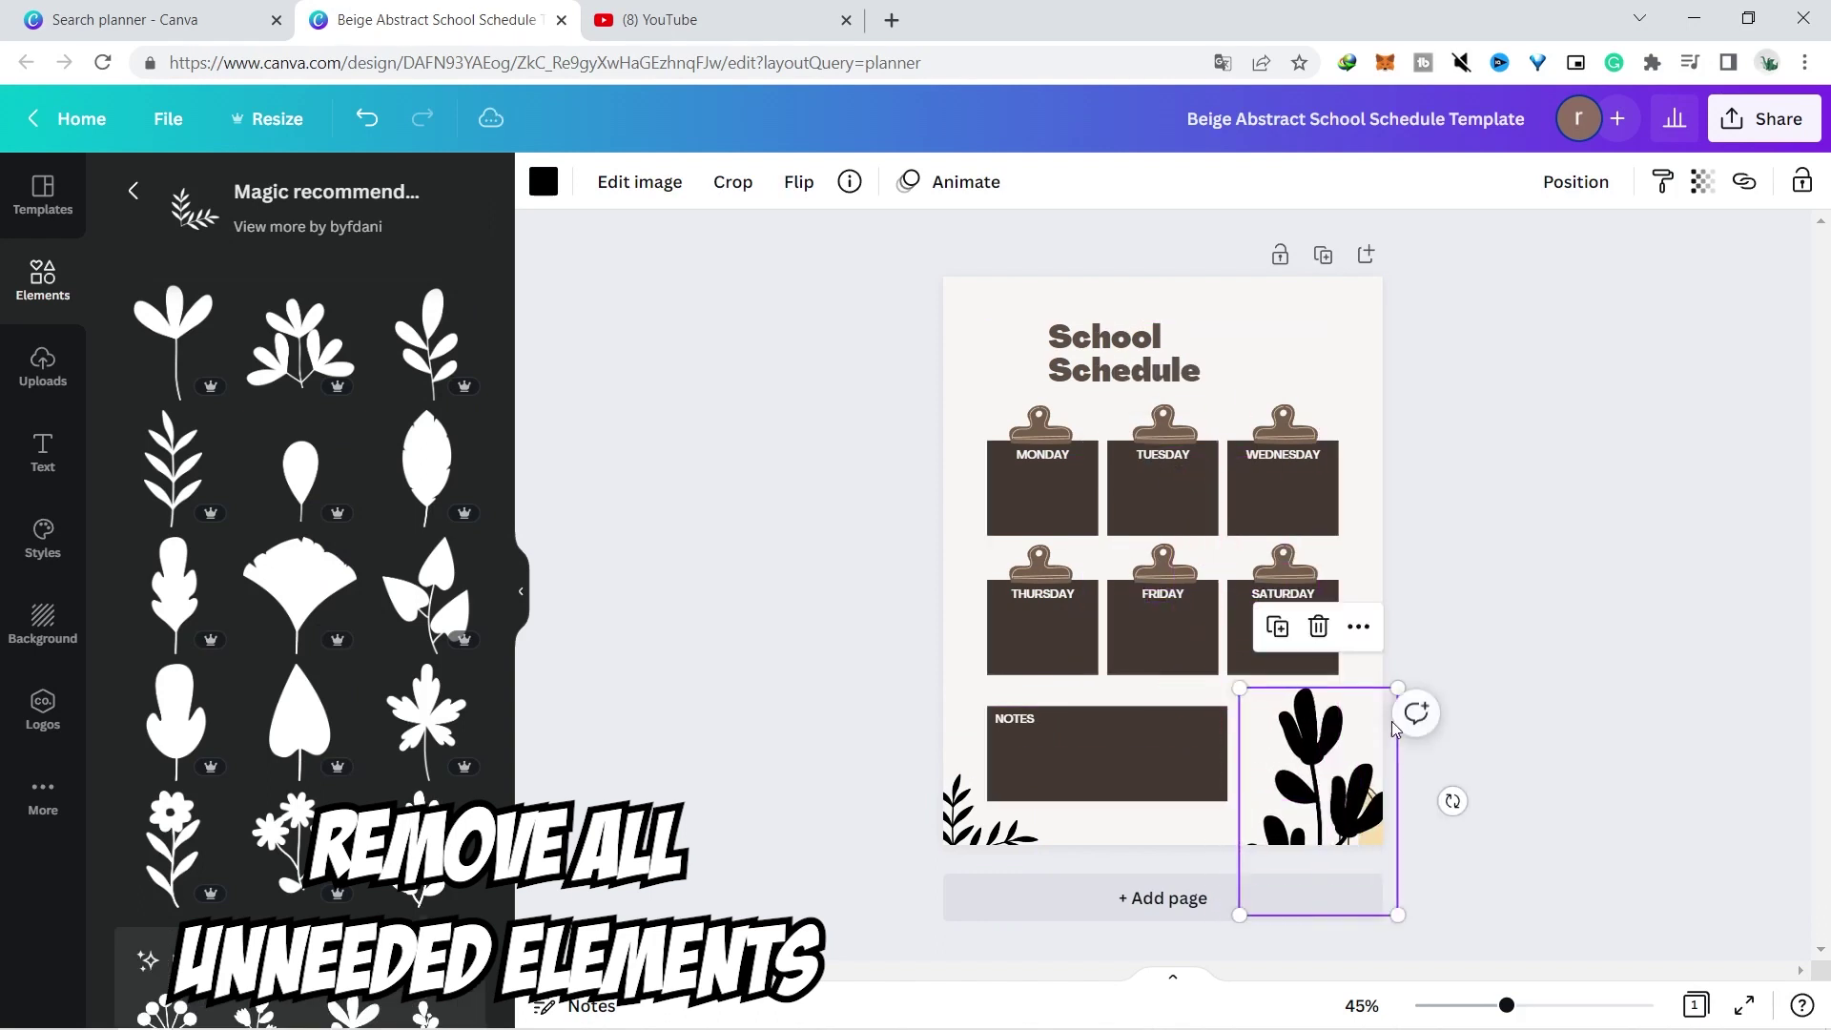
left_click_drag(1393, 678, 1370, 728)
left_click_drag(1255, 922, 1346, 940)
left_click_drag(1316, 791, 1297, 794)
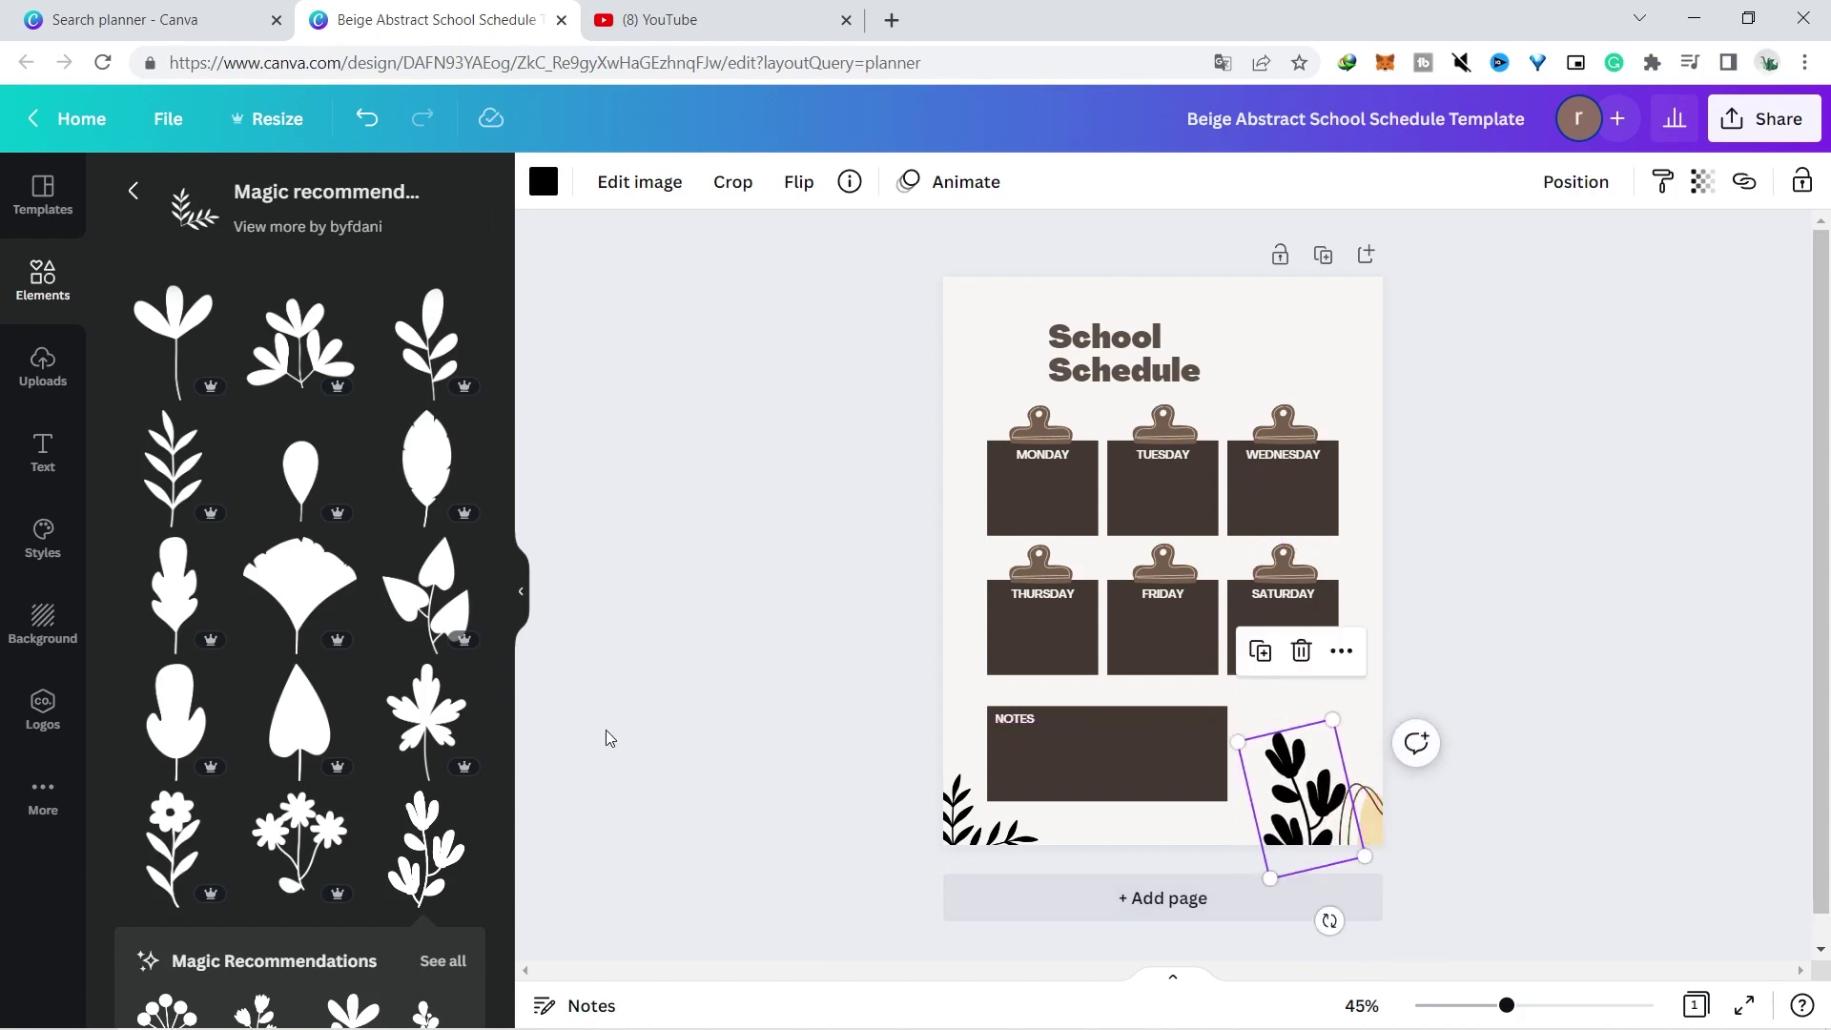
left_click_drag(992, 828, 1002, 819)
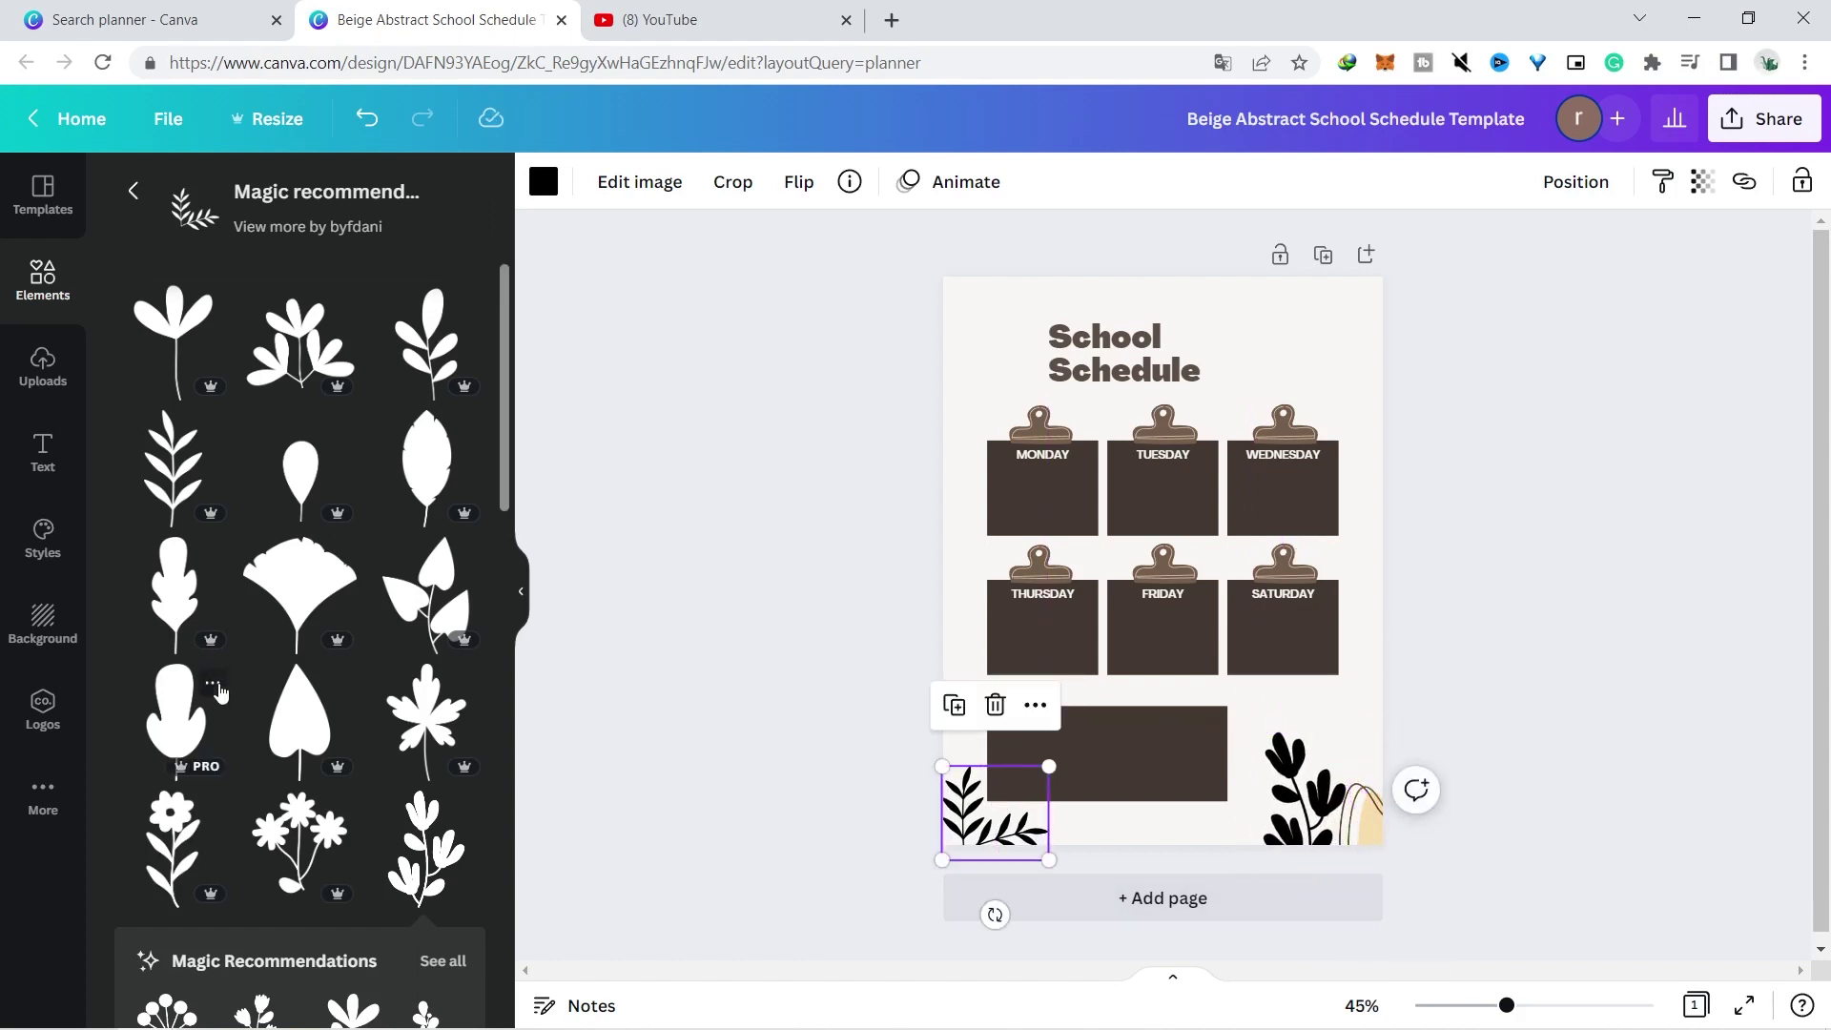
Add the jagged maple-like leaf graphic, shrunk and rotated, so it overlaps the page's upper-left corner
left_click(440, 717)
left_click_drag(1162, 729, 1021, 472)
left_click_drag(1112, 429, 1163, 530)
left_click_drag(1192, 592, 998, 299)
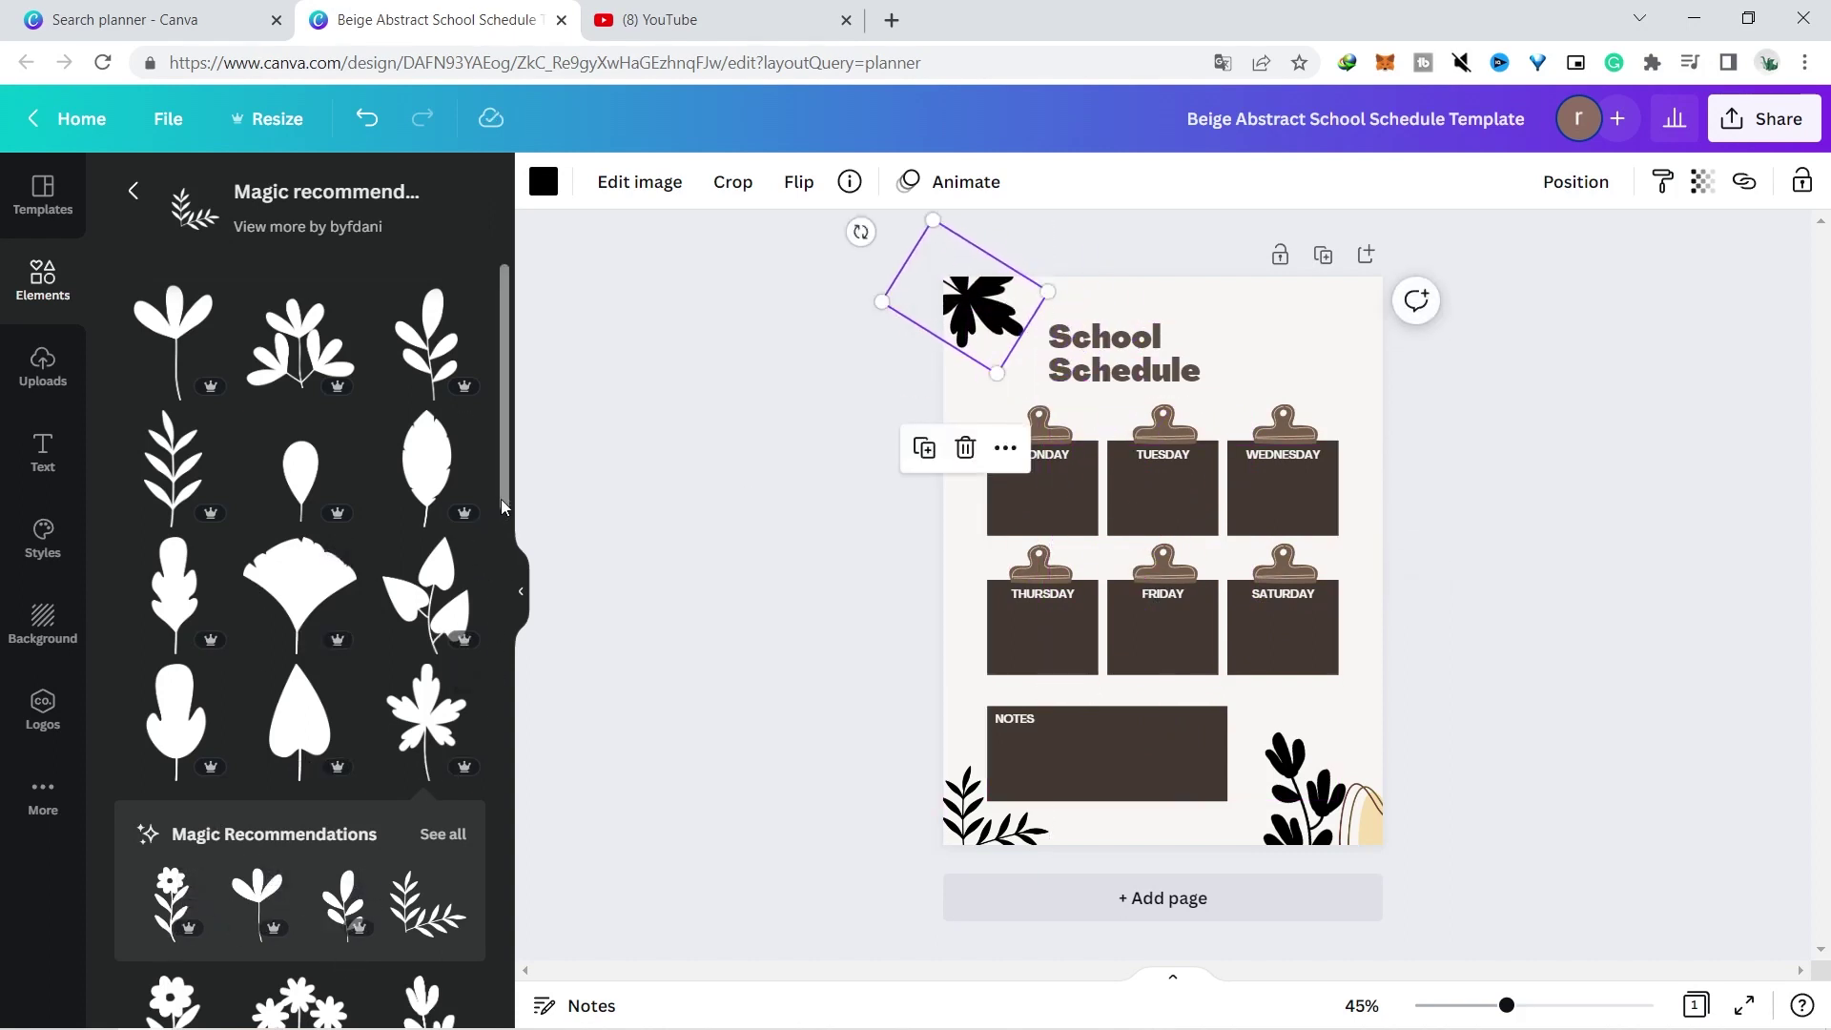
Add the three-flower stem graphic, shrunk, on the upper-right edge of the Wednesday box
scroll(503, 505, "down", 4)
left_click(303, 659)
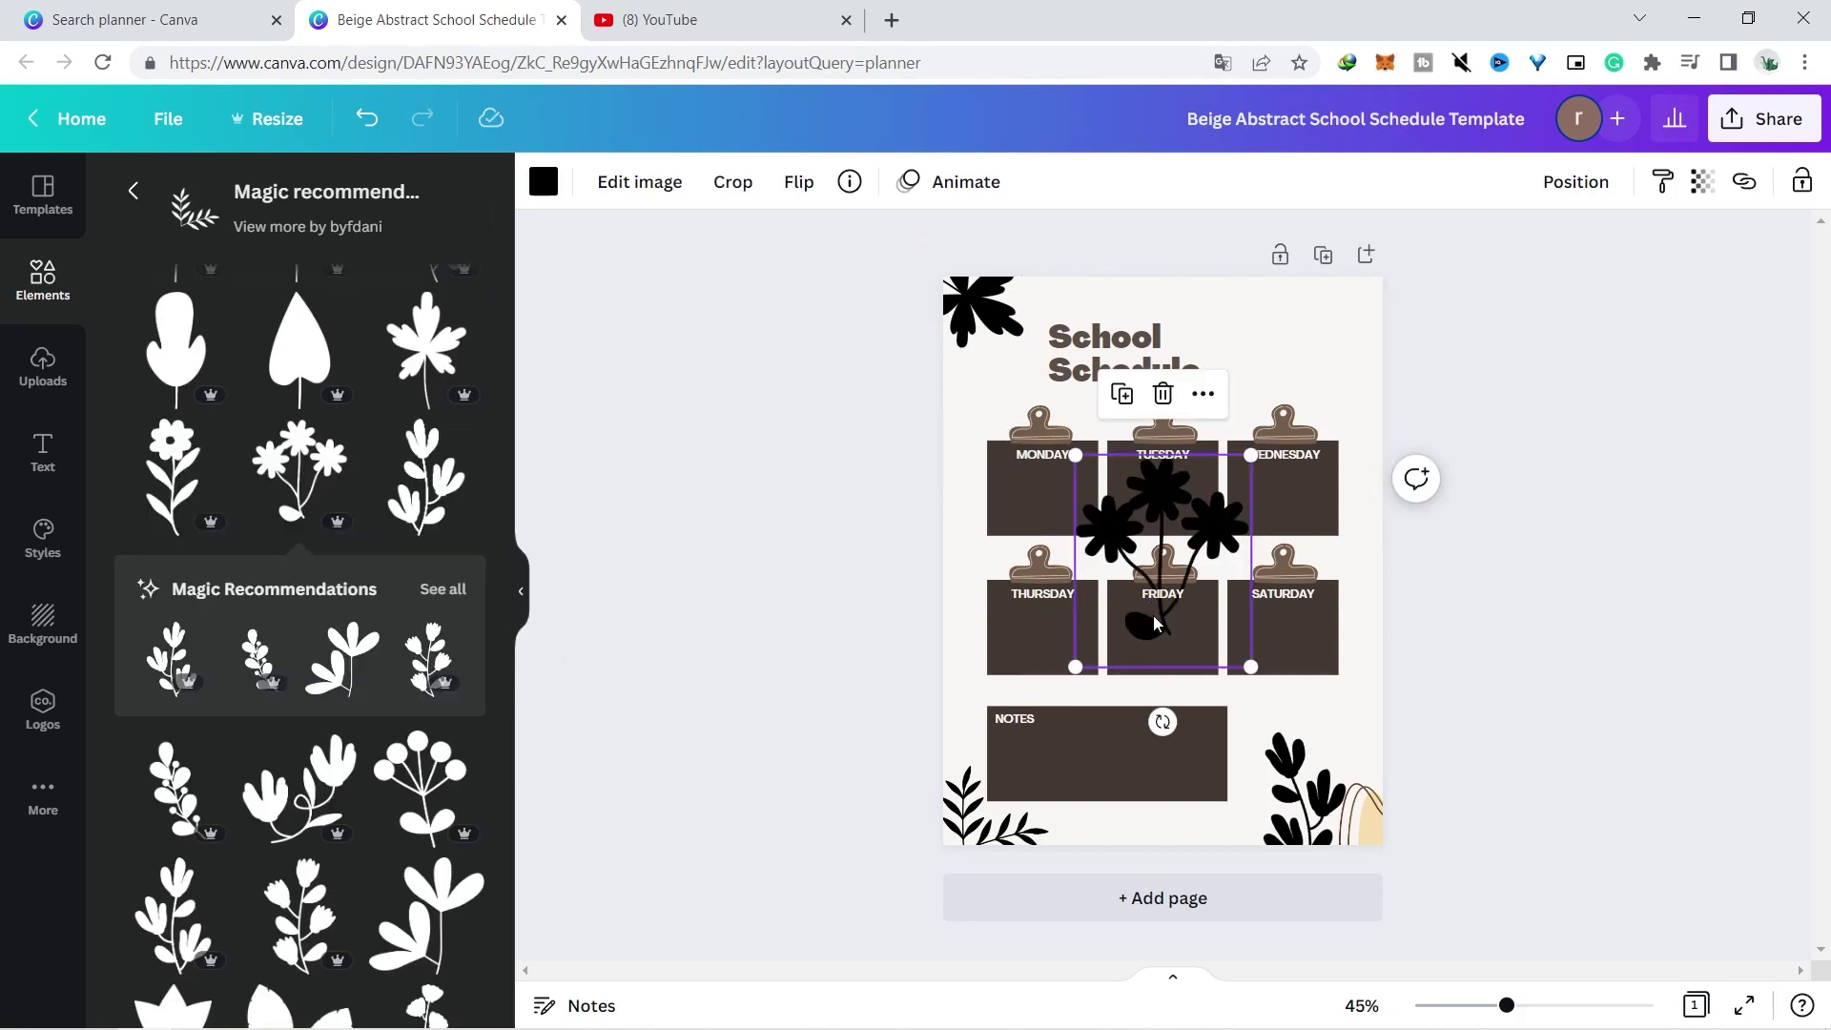
left_click_drag(1079, 666, 1306, 359)
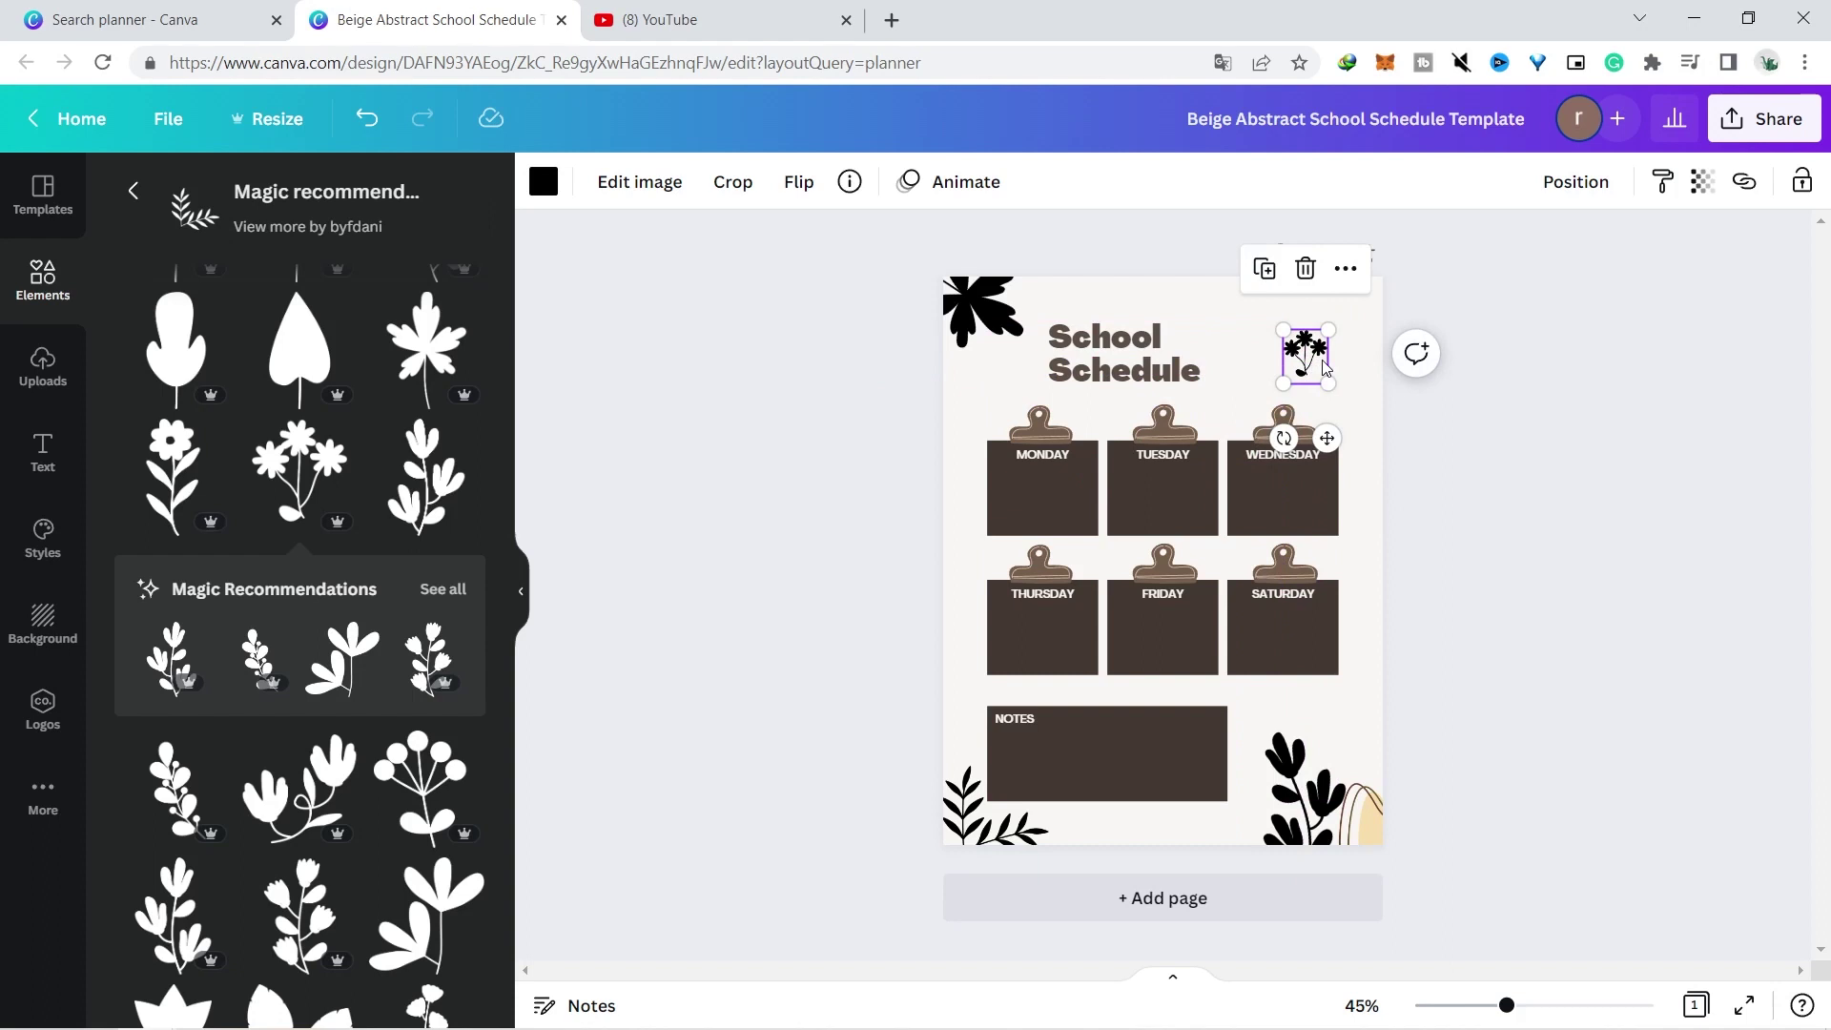
double_click(1323, 367)
left_click(1483, 440)
left_click_drag(1306, 360, 1340, 432)
left_click(1421, 503)
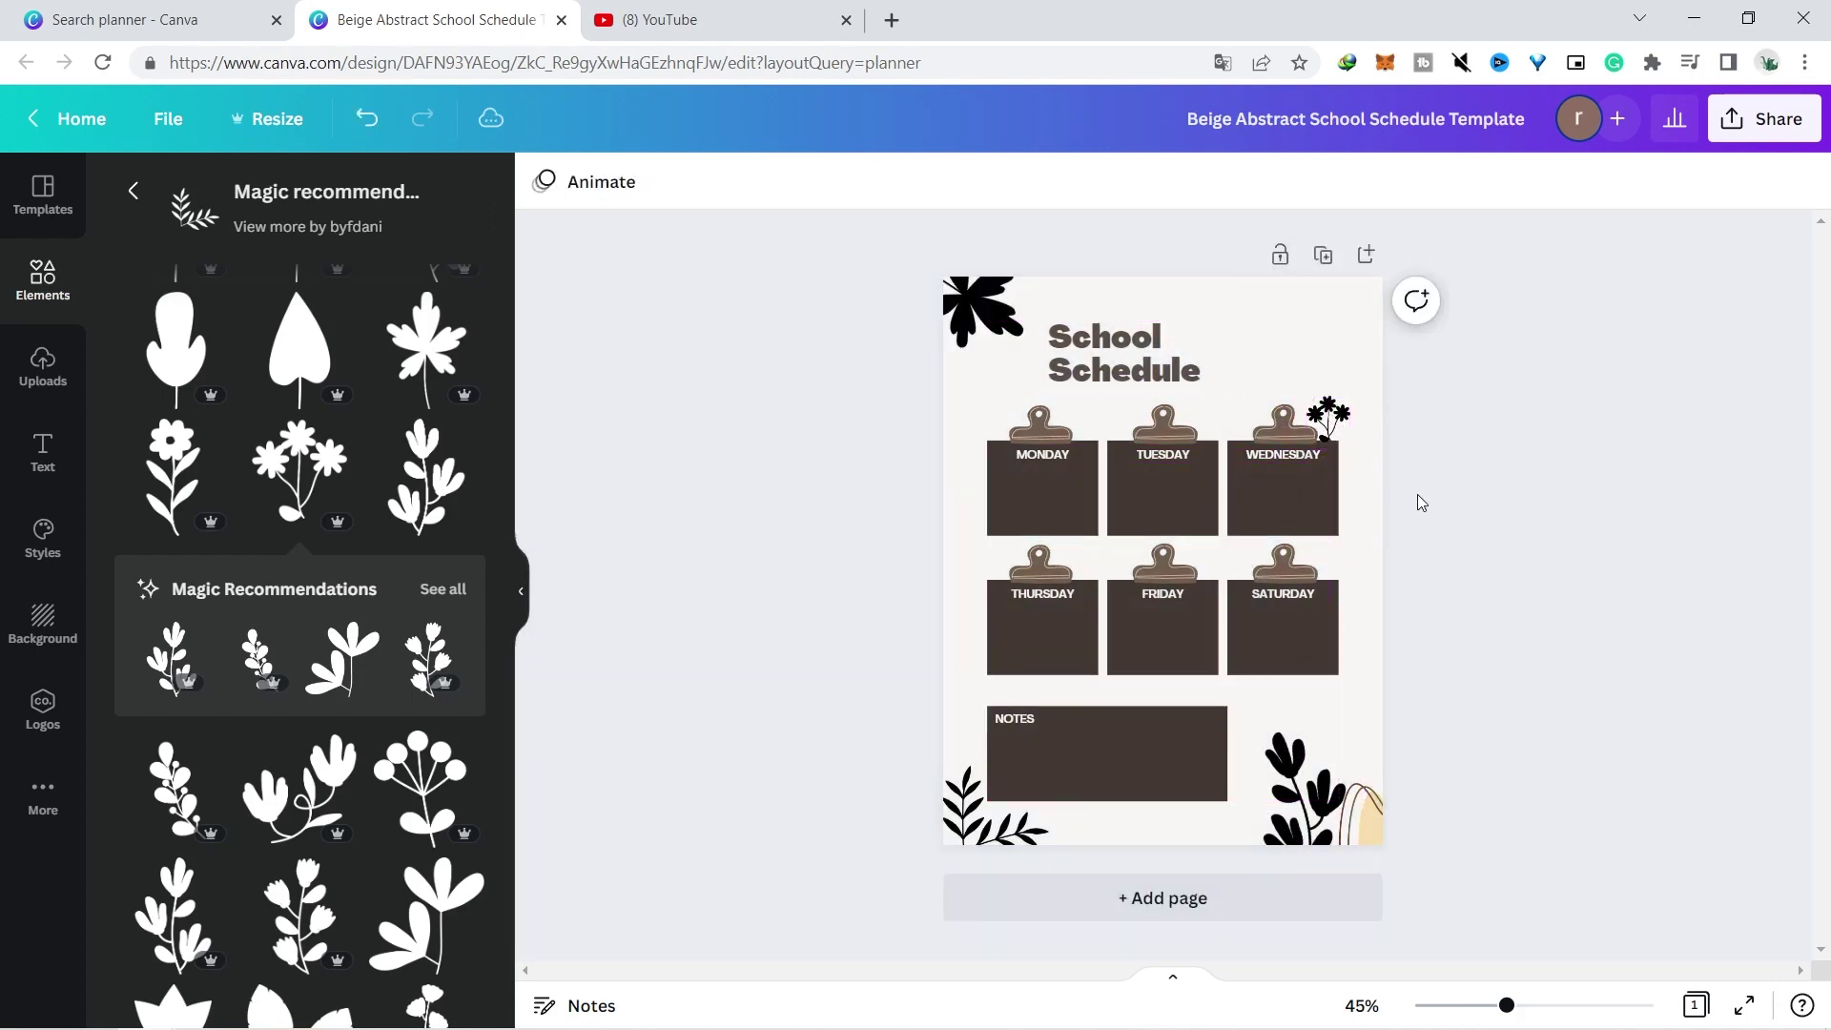
Add the rounded-leaf berry branch graphic, rotated, so it hangs over the page's upper-right corner
left_click(183, 808)
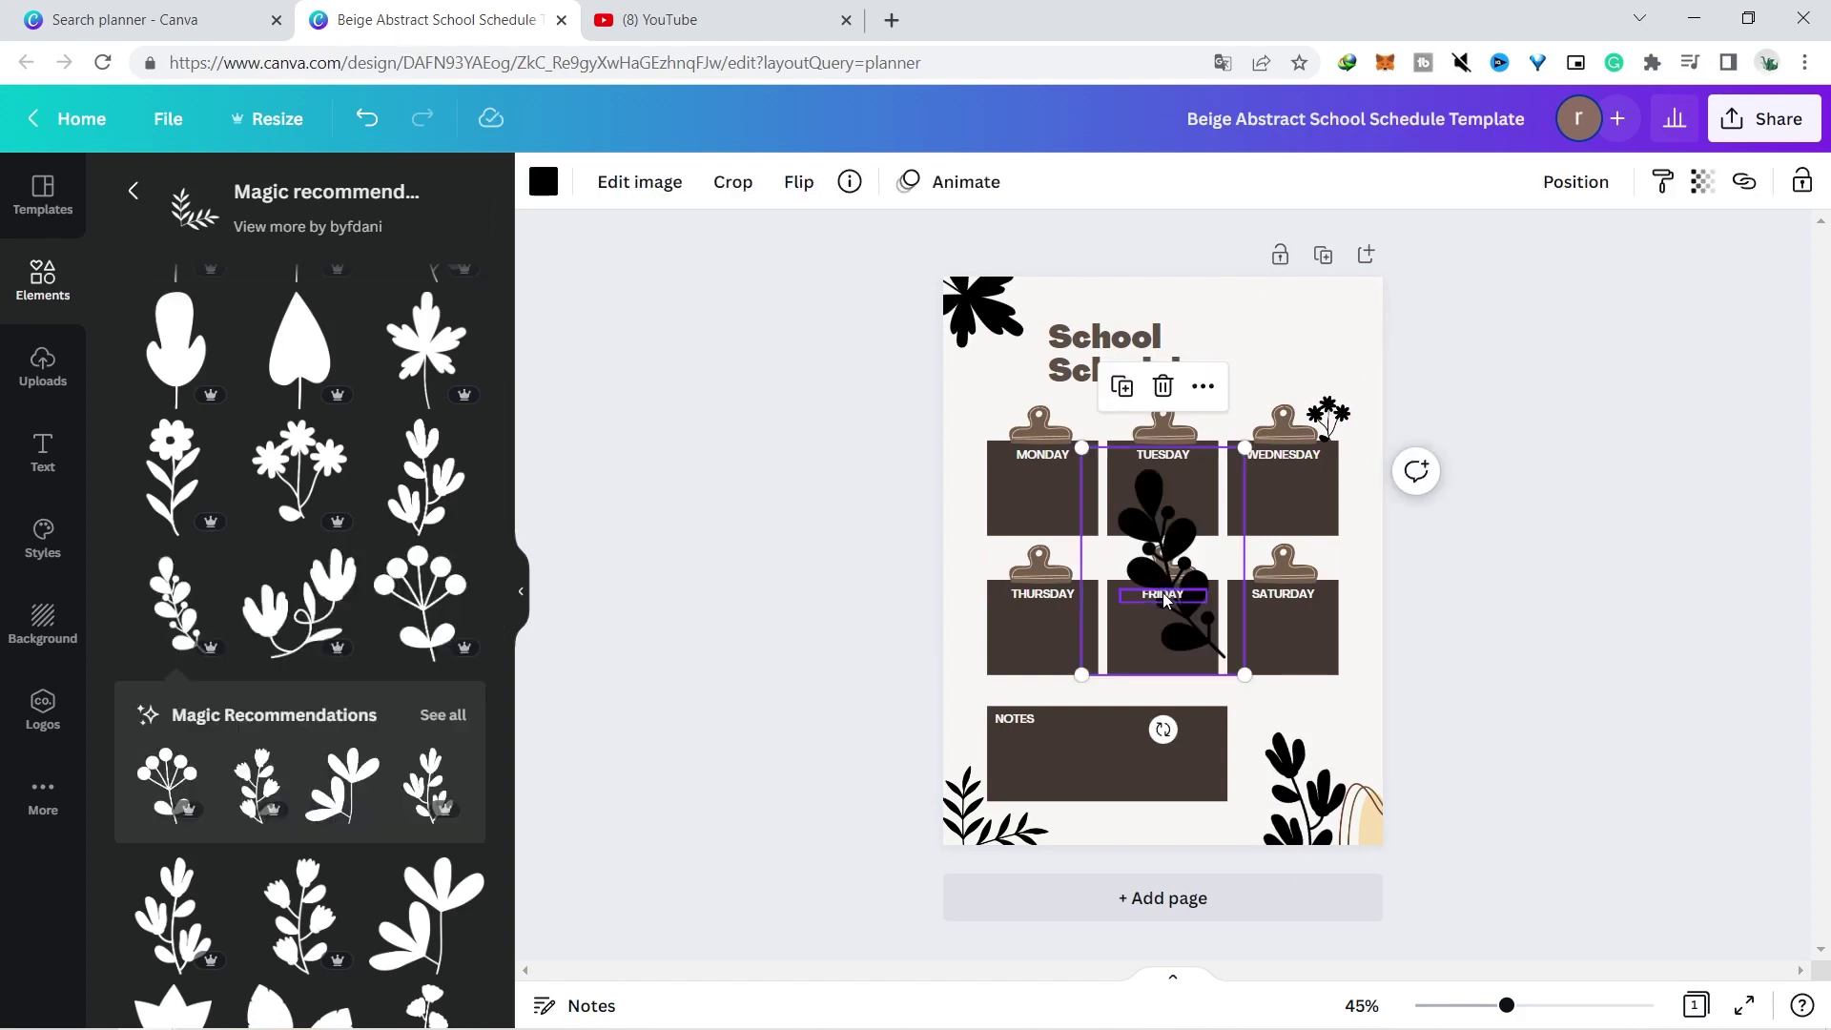
left_click_drag(1163, 730, 1414, 498)
left_click_drag(1199, 521, 1378, 277)
left_click(1519, 473)
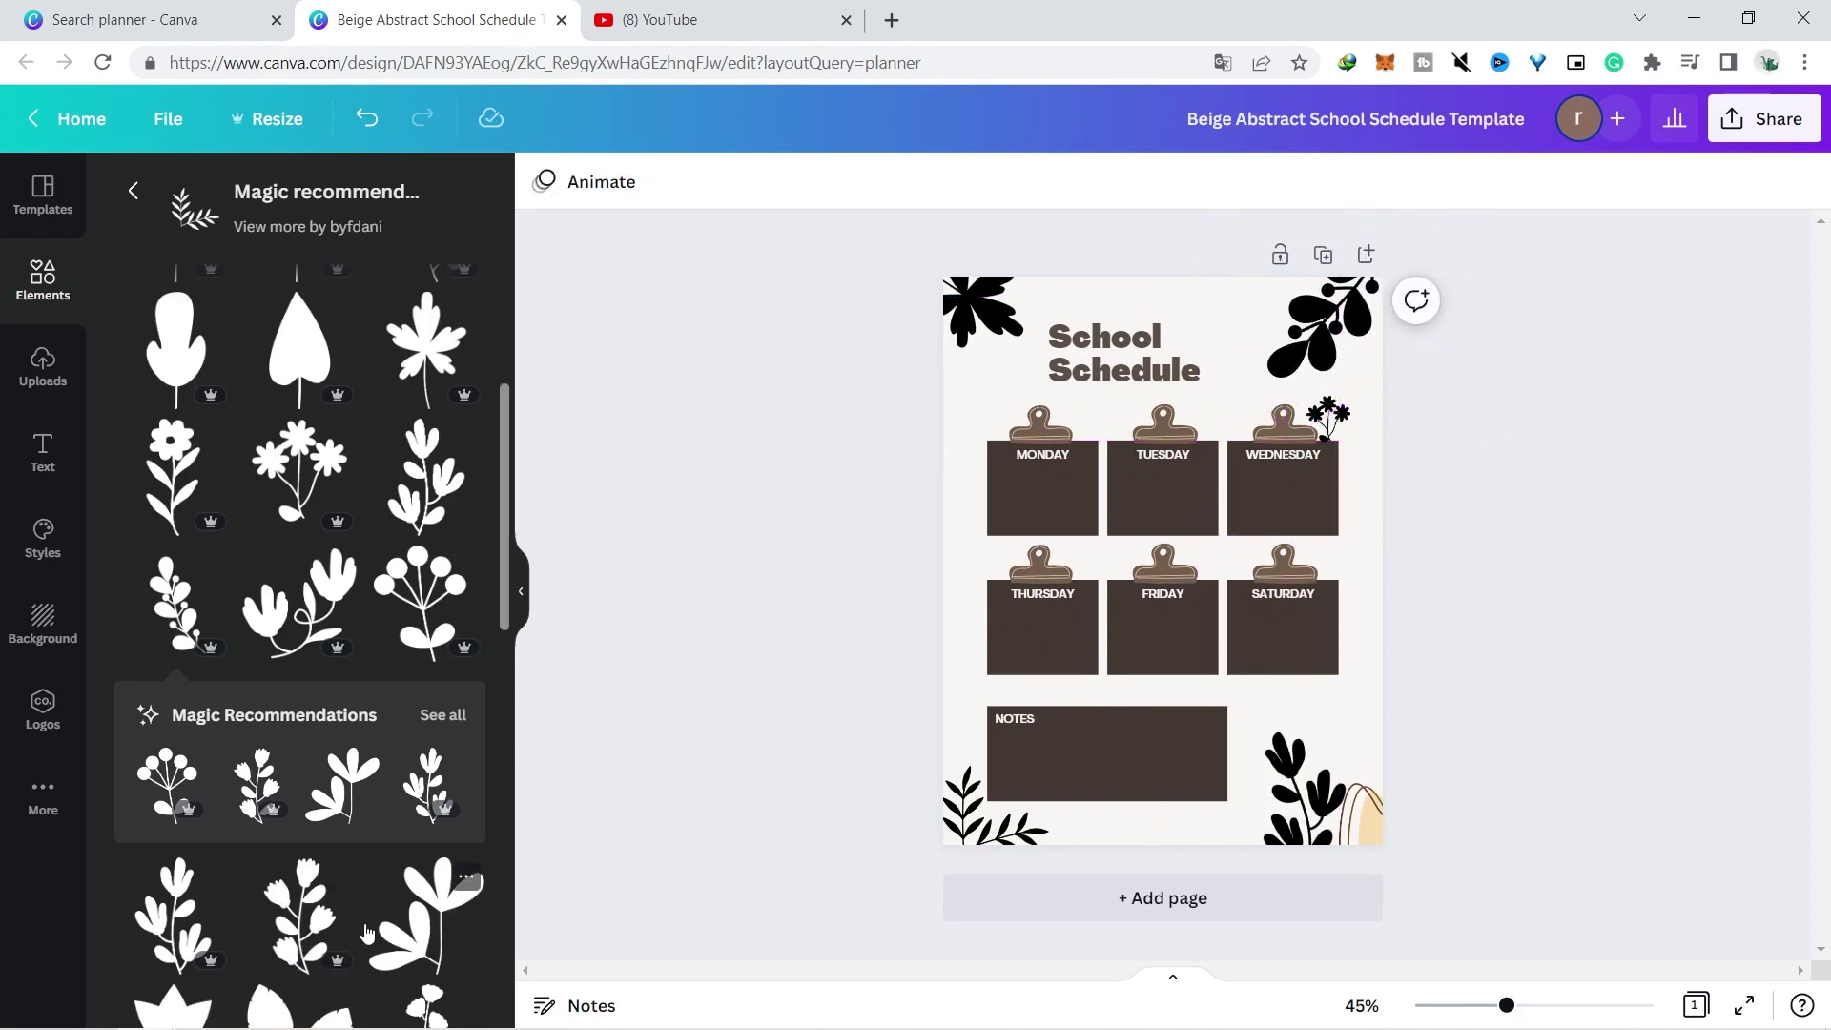
Add the slim stem with small paired leaves, shrunk and turned nearly horizontal, below the Notes box
left_click_drag(505, 574, 515, 759)
left_click(159, 666)
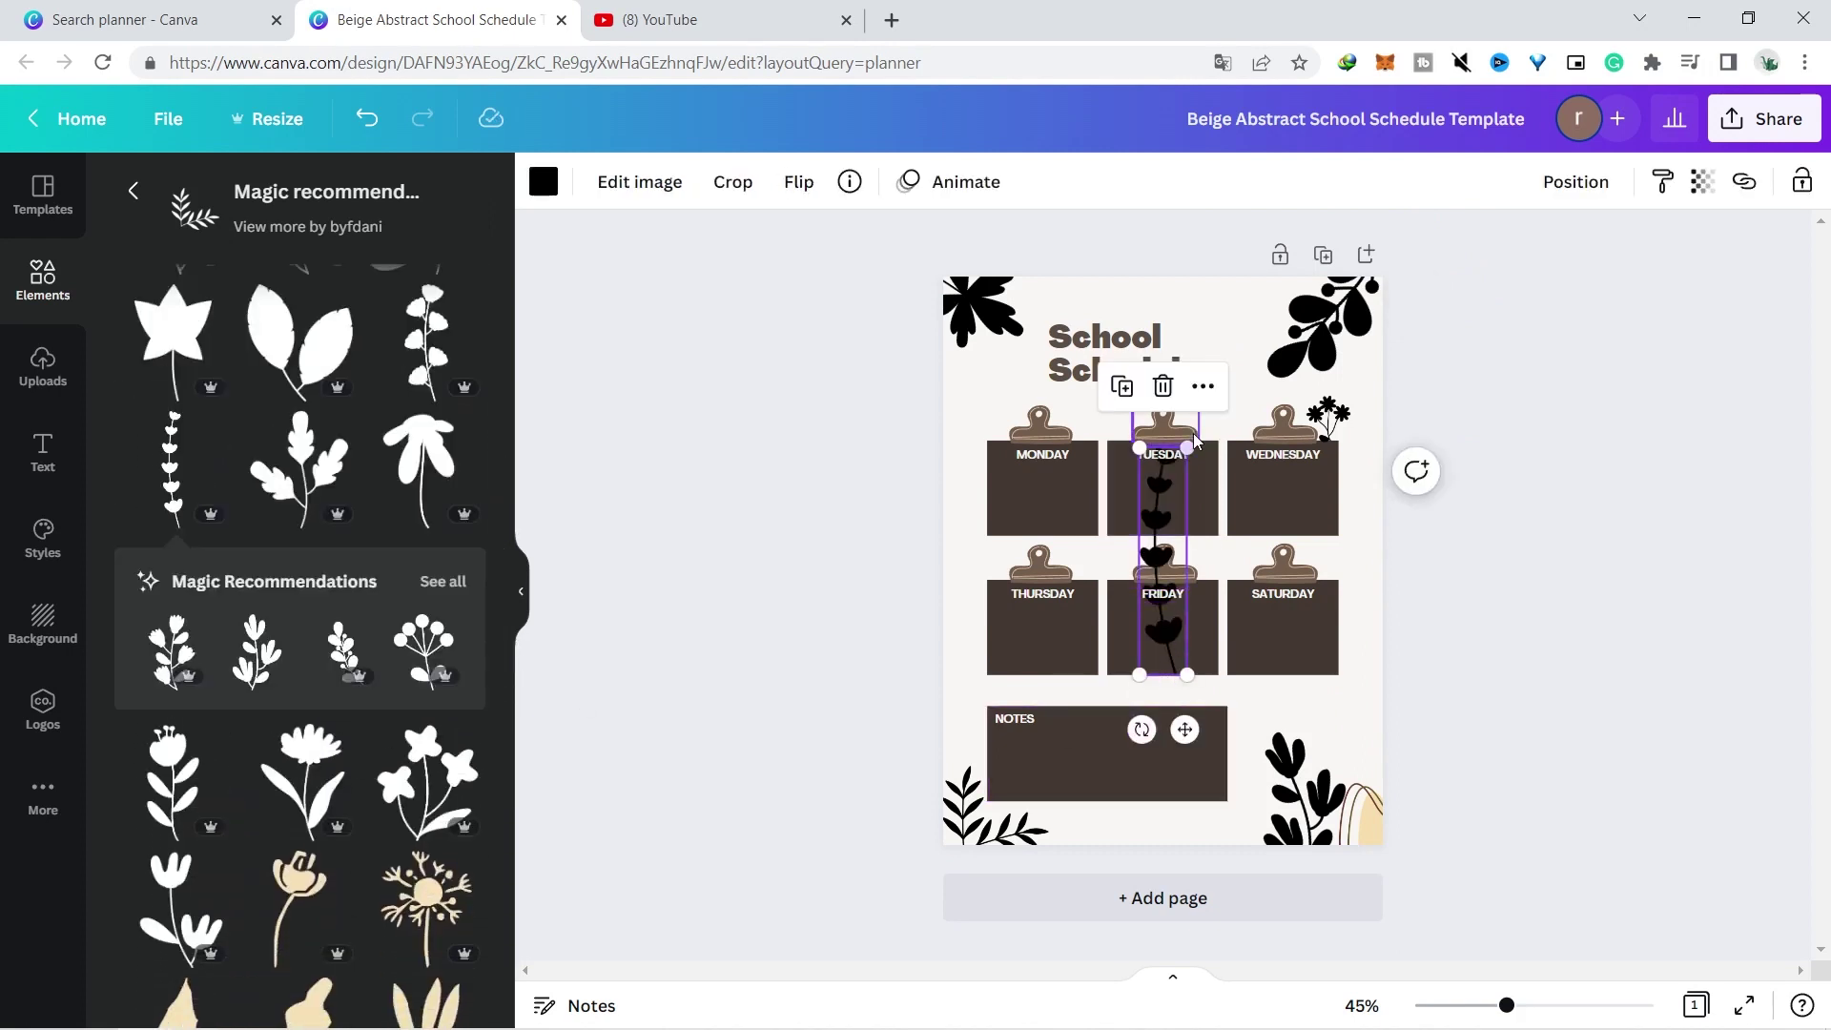
left_click_drag(1180, 454, 1193, 701)
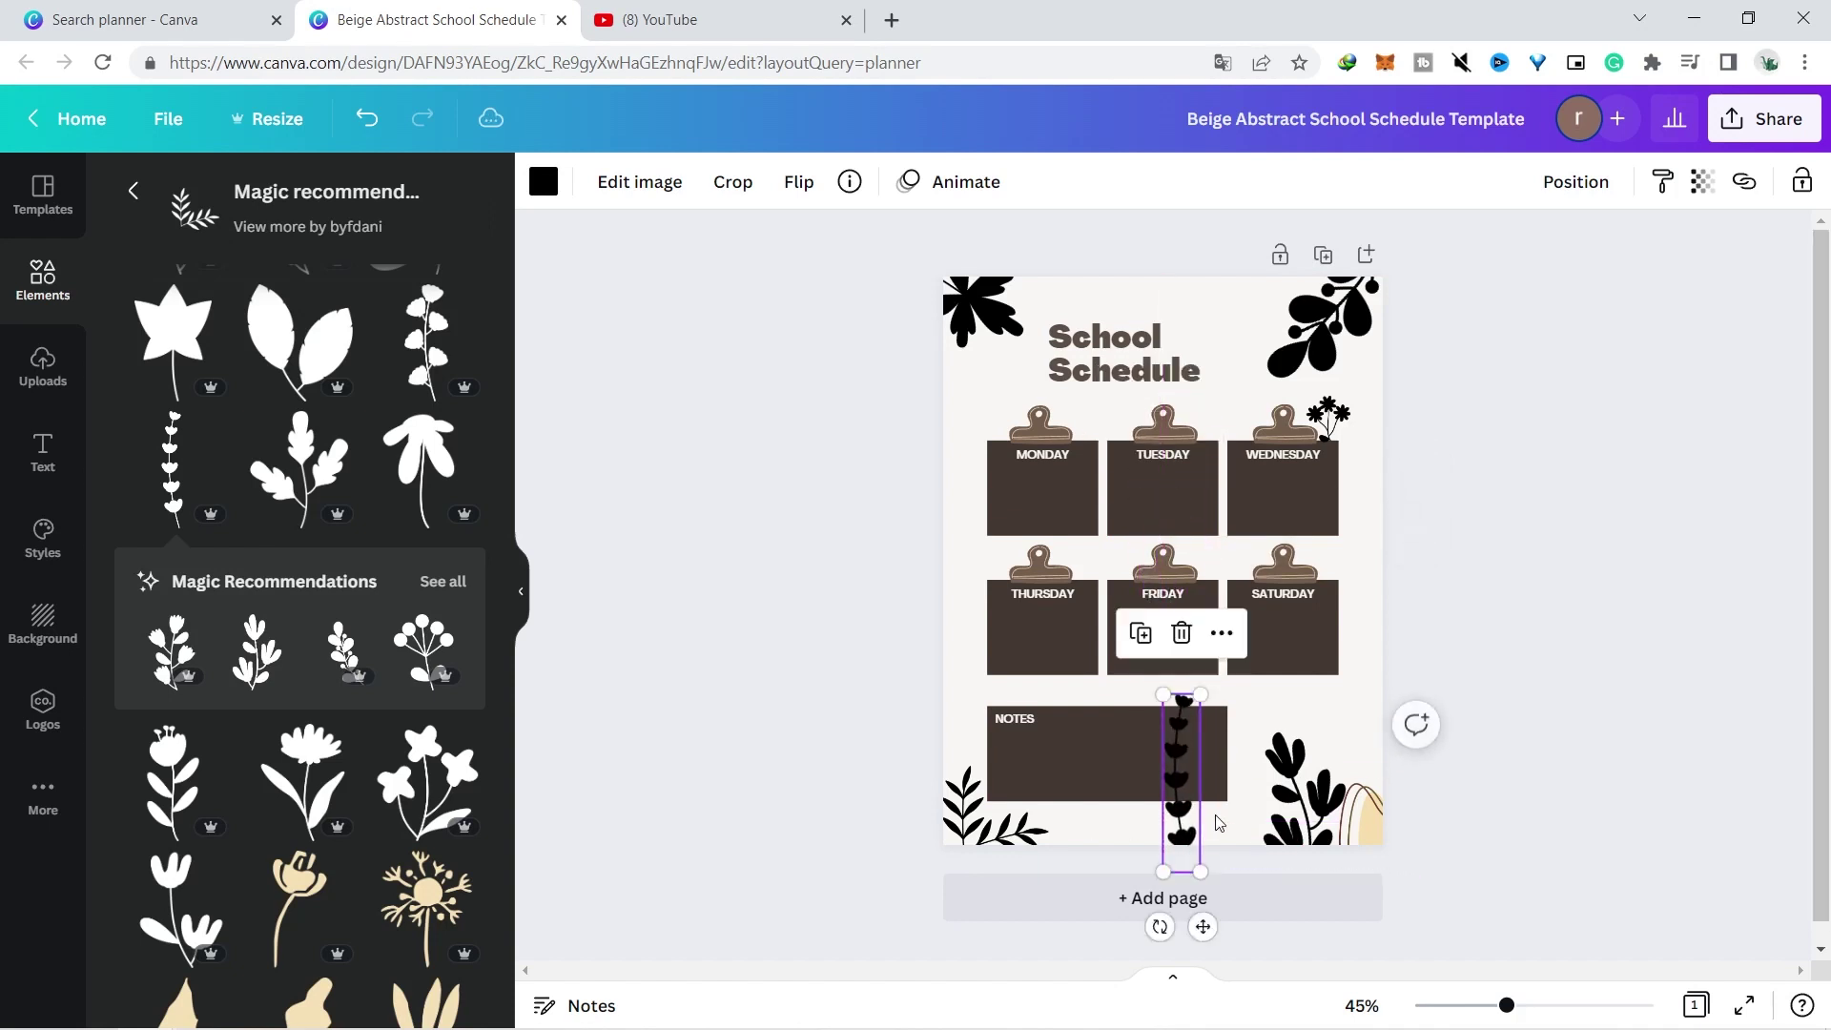
left_click_drag(1161, 928, 1326, 790)
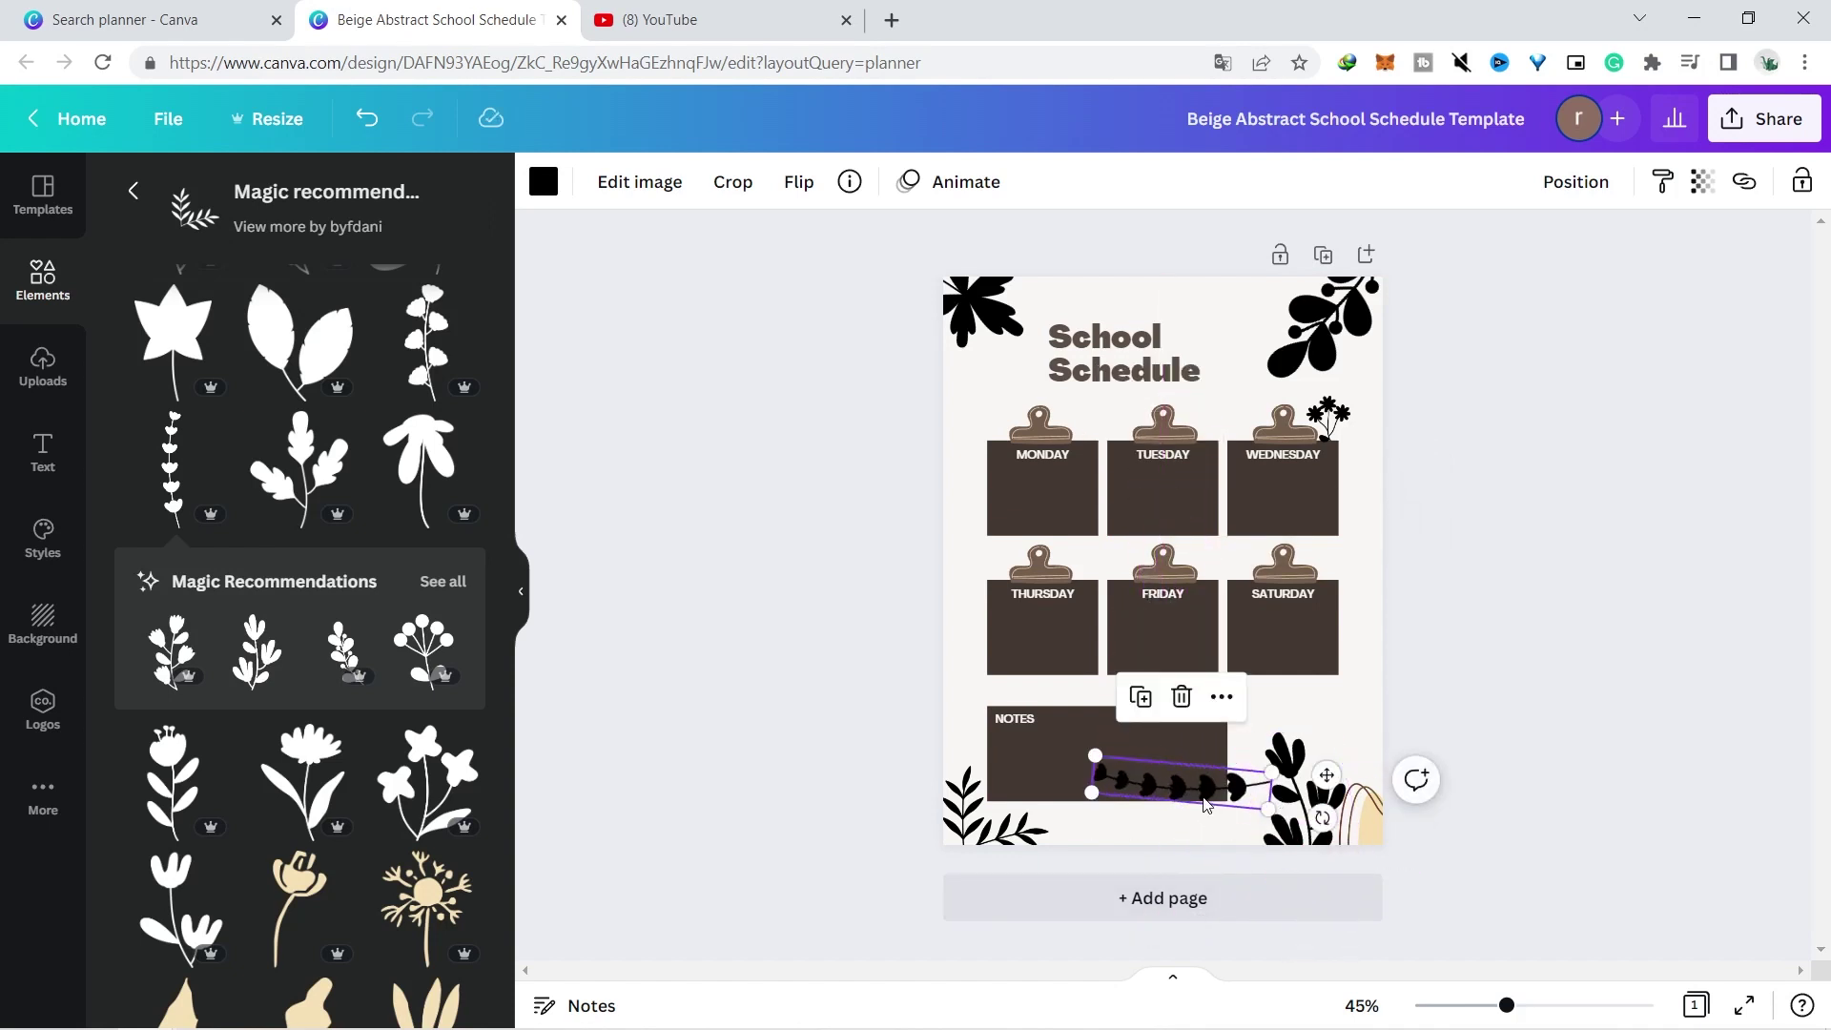
left_click_drag(1192, 778, 1192, 833)
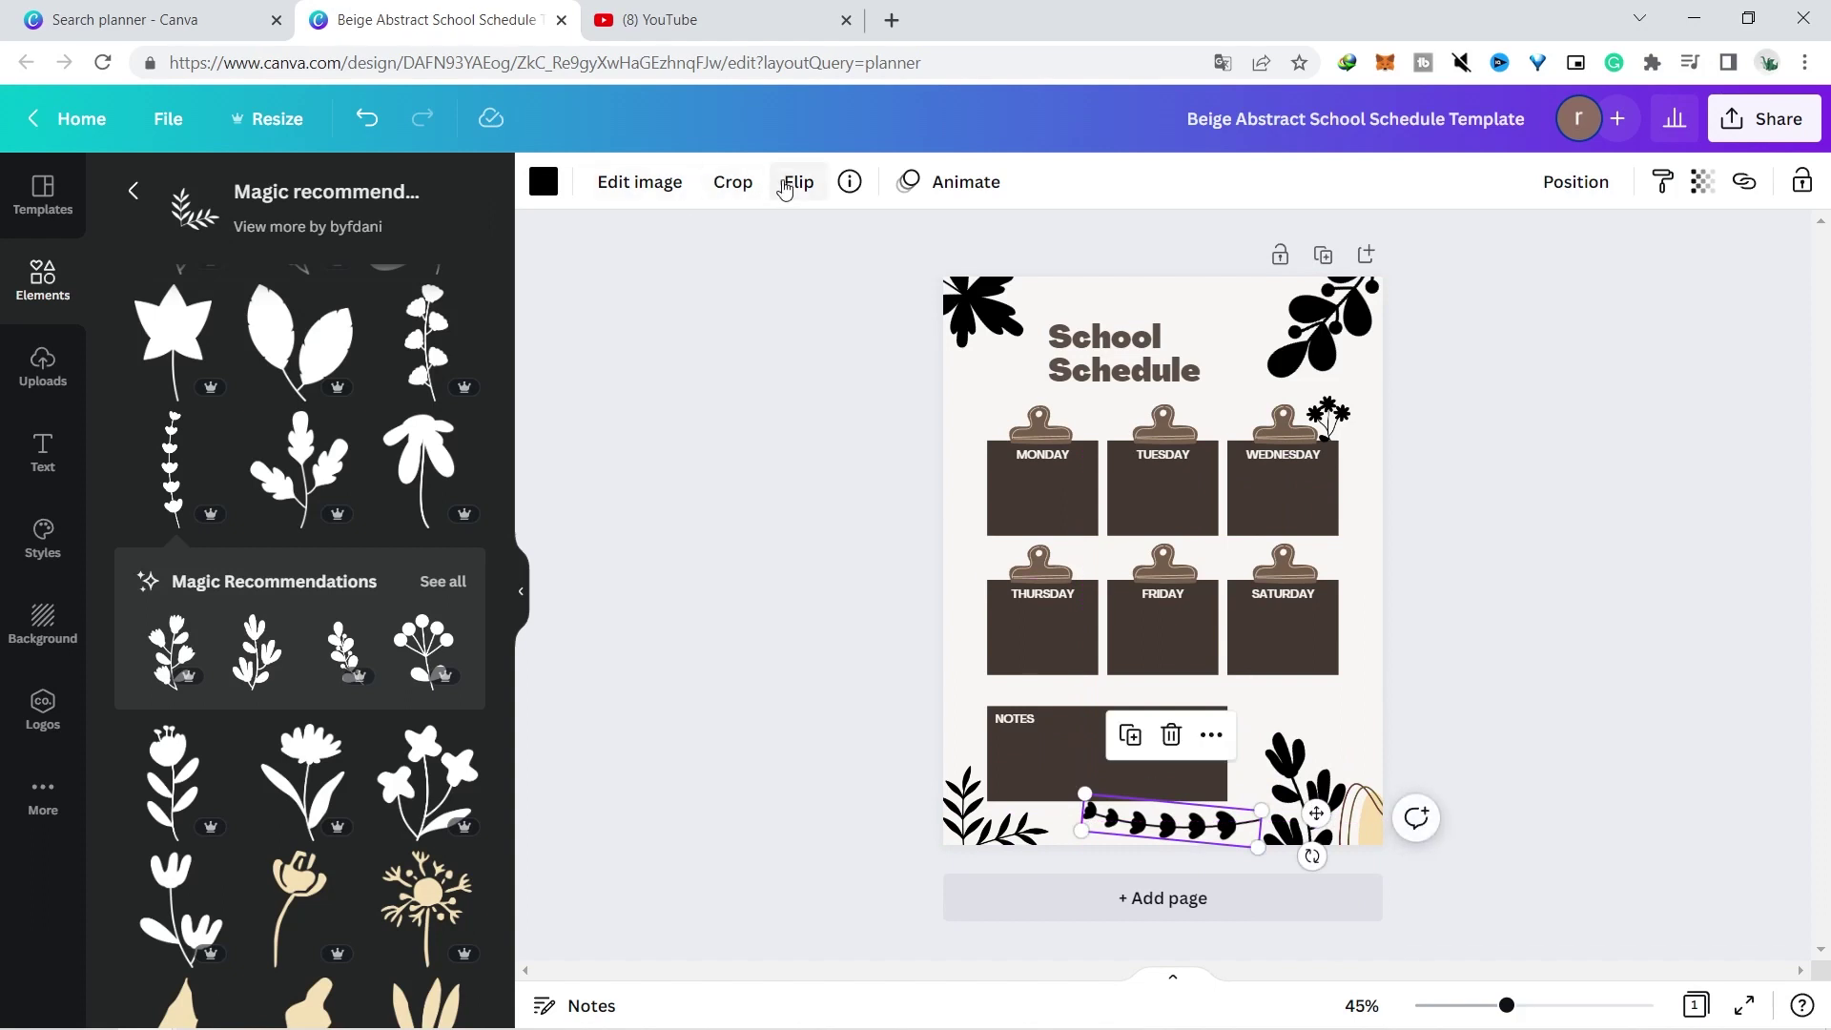
Flip the slim stem vertically and adjust its tilt and position along the page's bottom edge, between the two corner plants
left_click(784, 188)
left_click(890, 290)
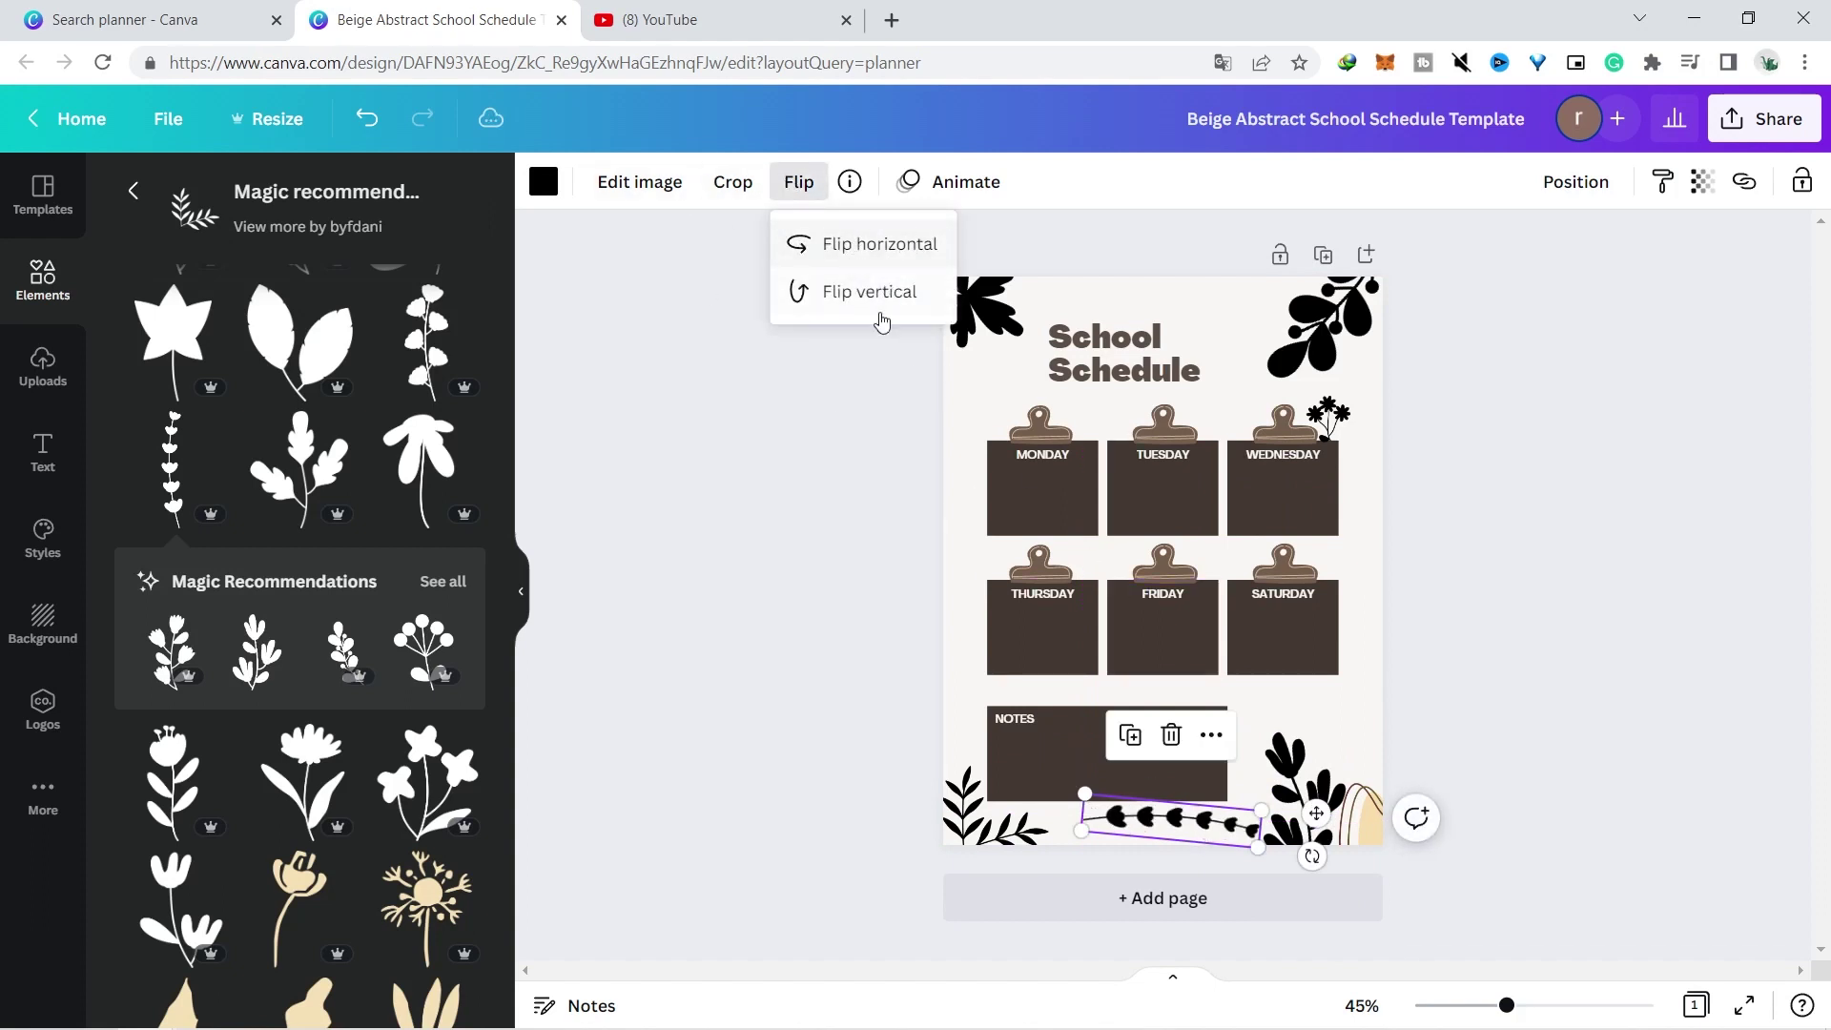
left_click(1272, 790)
left_click_drag(1187, 820, 1155, 836)
left_click_drag(1295, 867, 1297, 836)
mouse_move(1178, 827)
left_mouse_down()
mouse_move(1326, 883)
mouse_move(1199, 811)
left_mouse_up()
left_click(1552, 680)
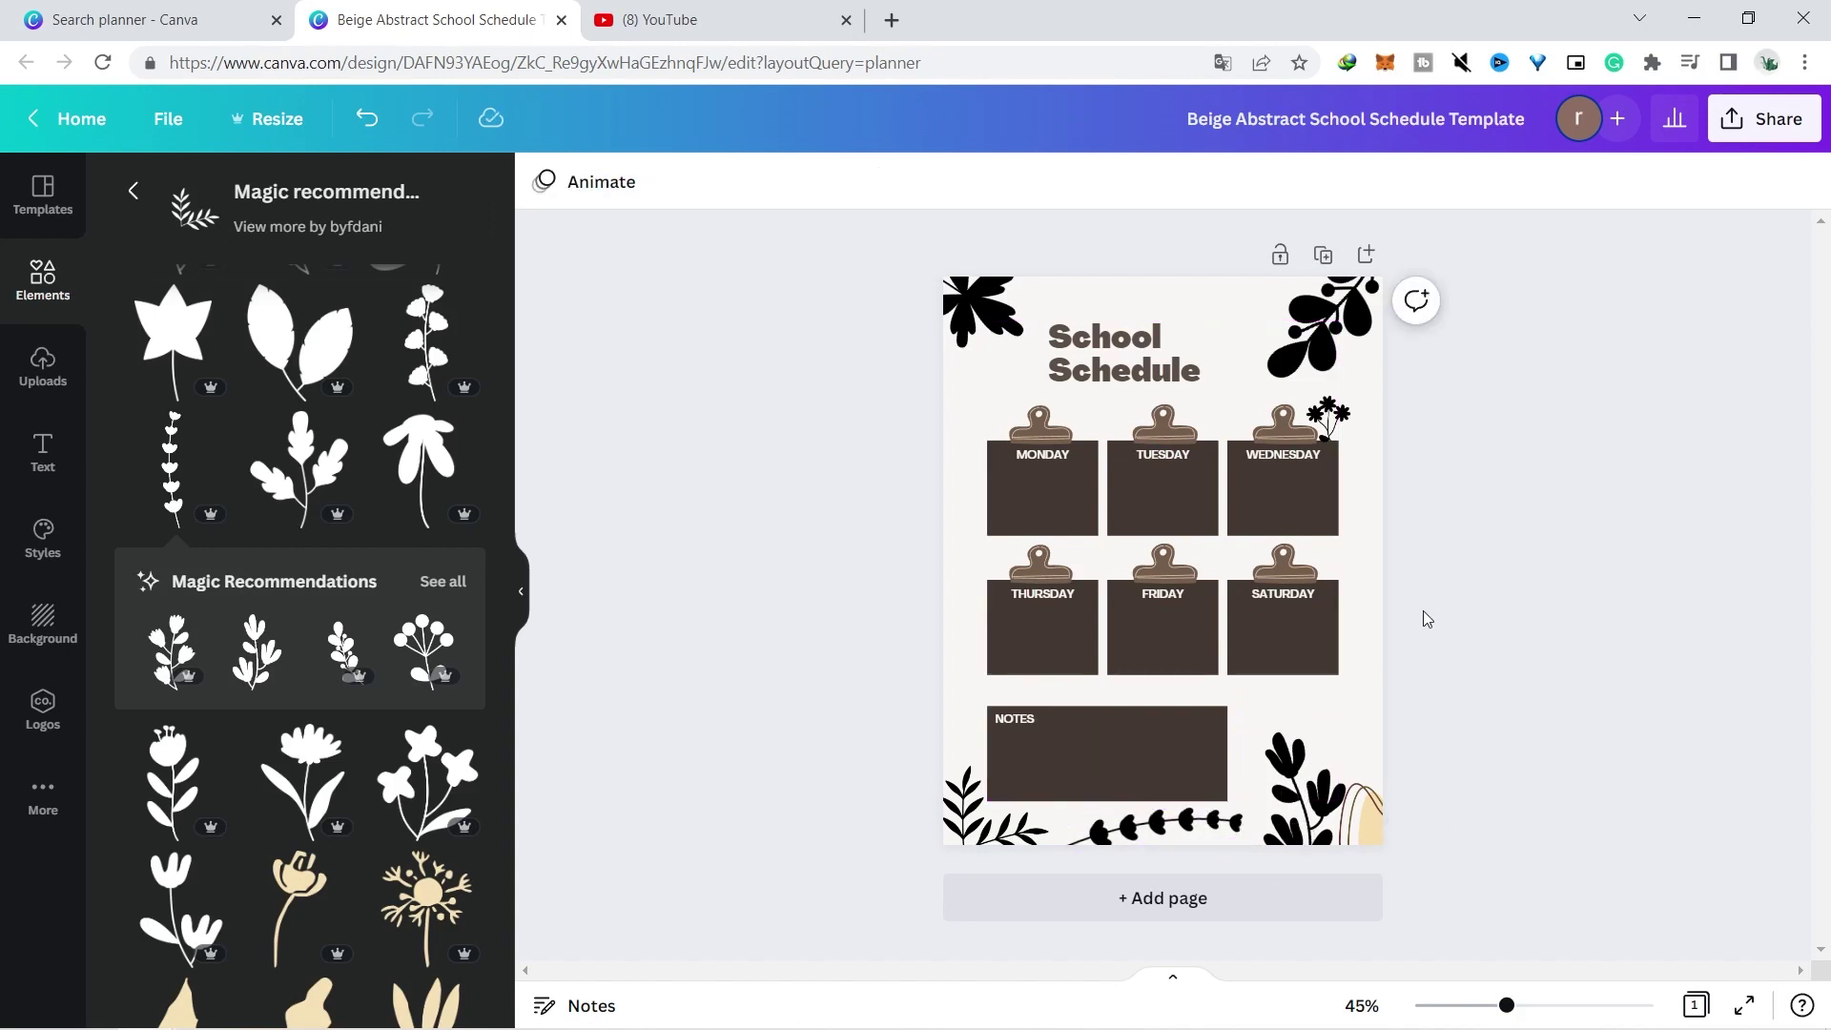
Enlarge the maple-like leaf in the page's upper-left corner slightly
left_click(1014, 339)
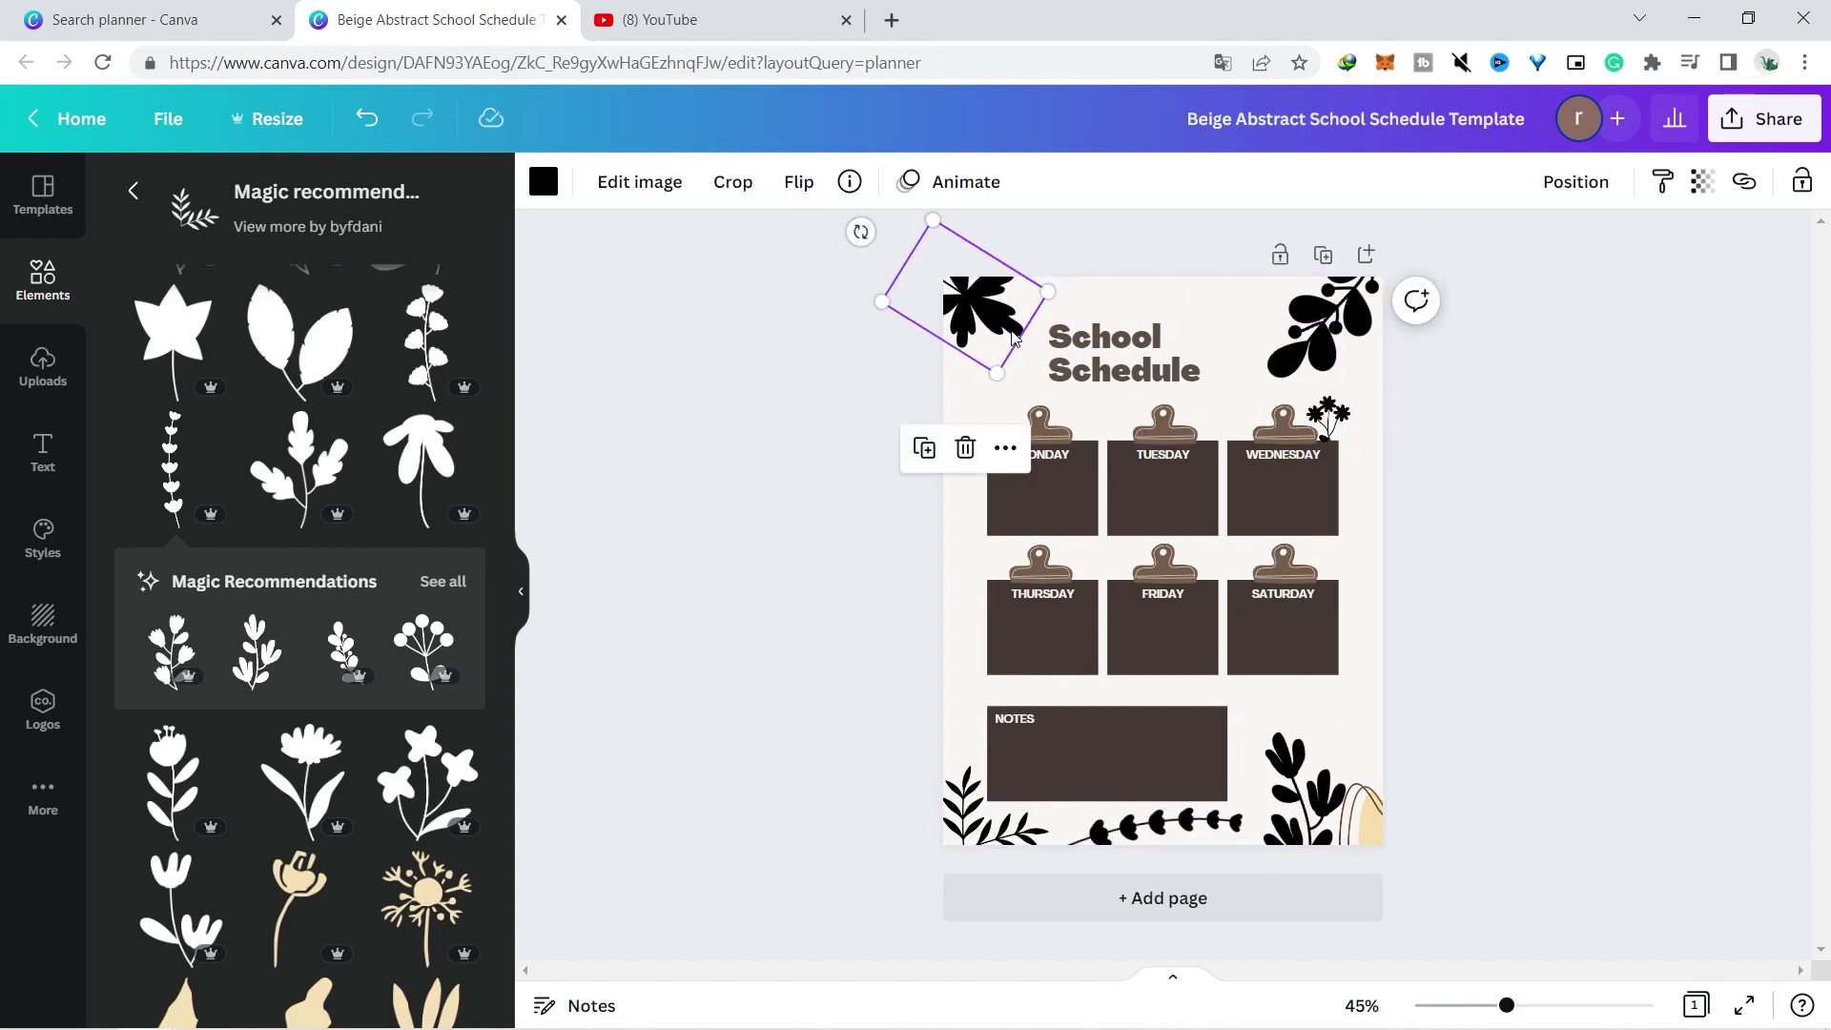
left_click_drag(1054, 295, 1063, 303)
left_click(1565, 490)
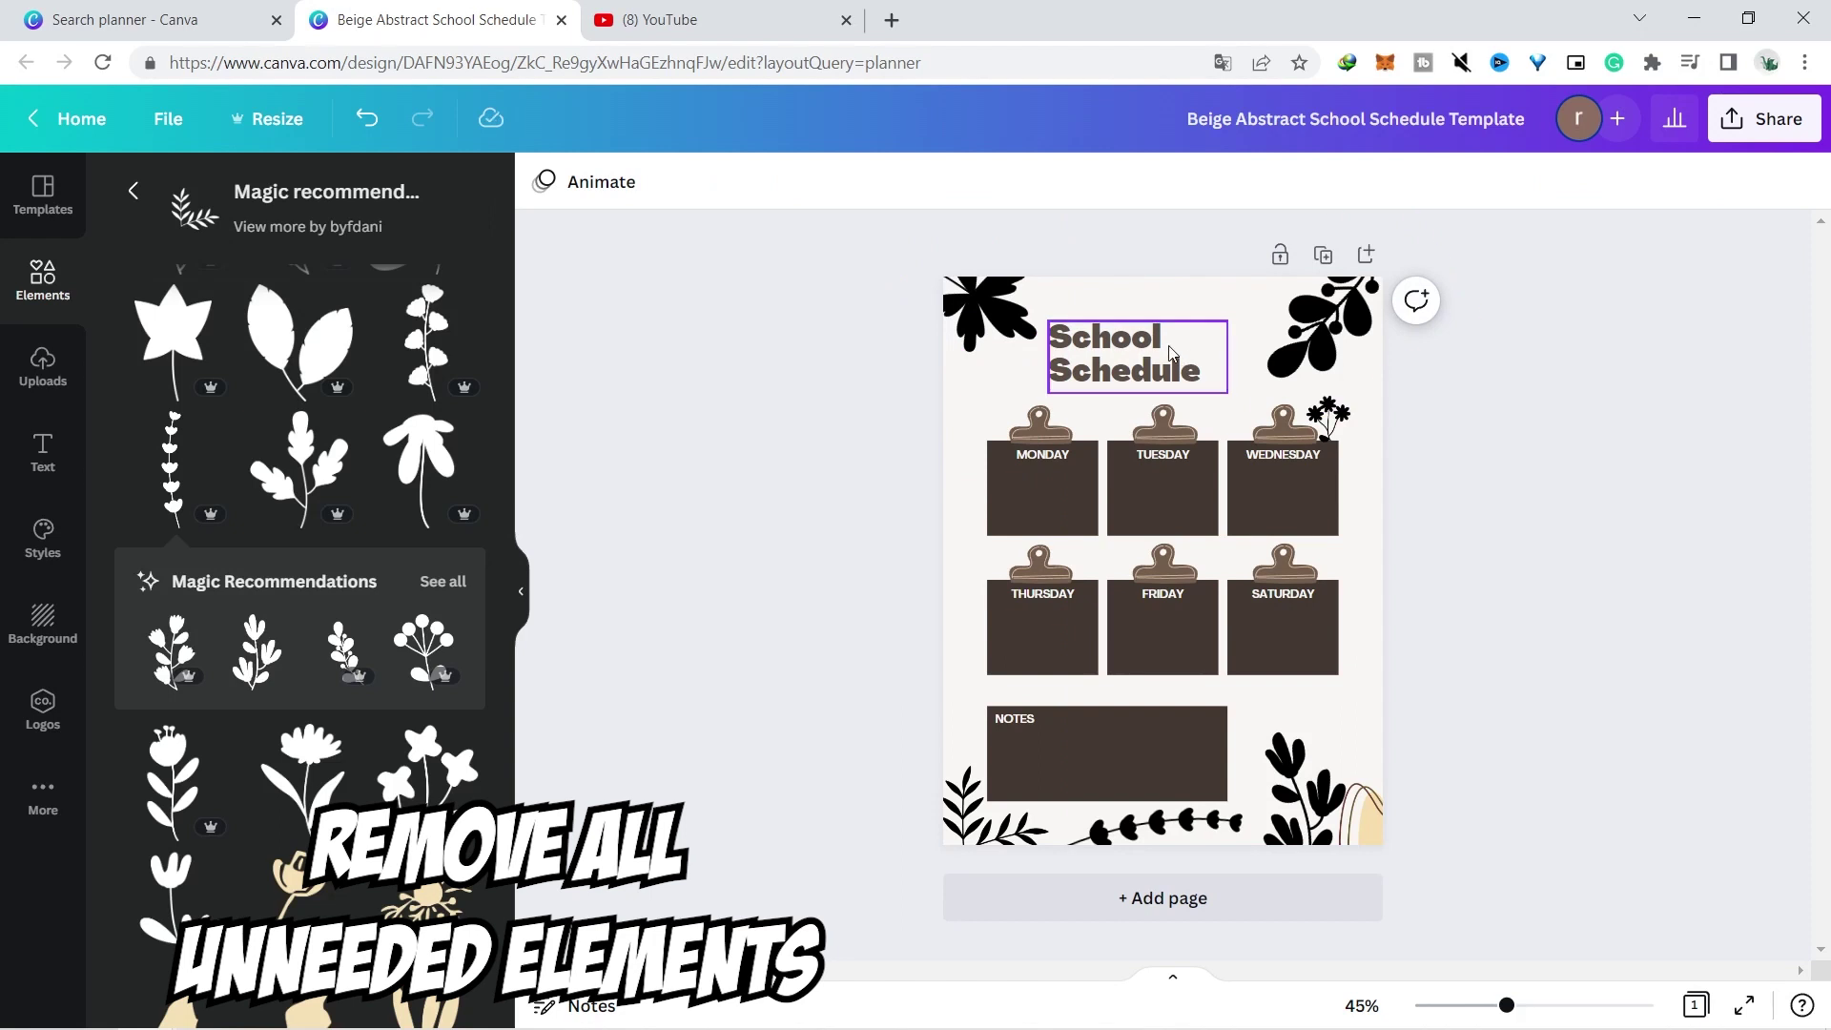
Delete all six clipboard clips above the Monday to Saturday boxes
left_click(1182, 380)
left_click(1183, 431)
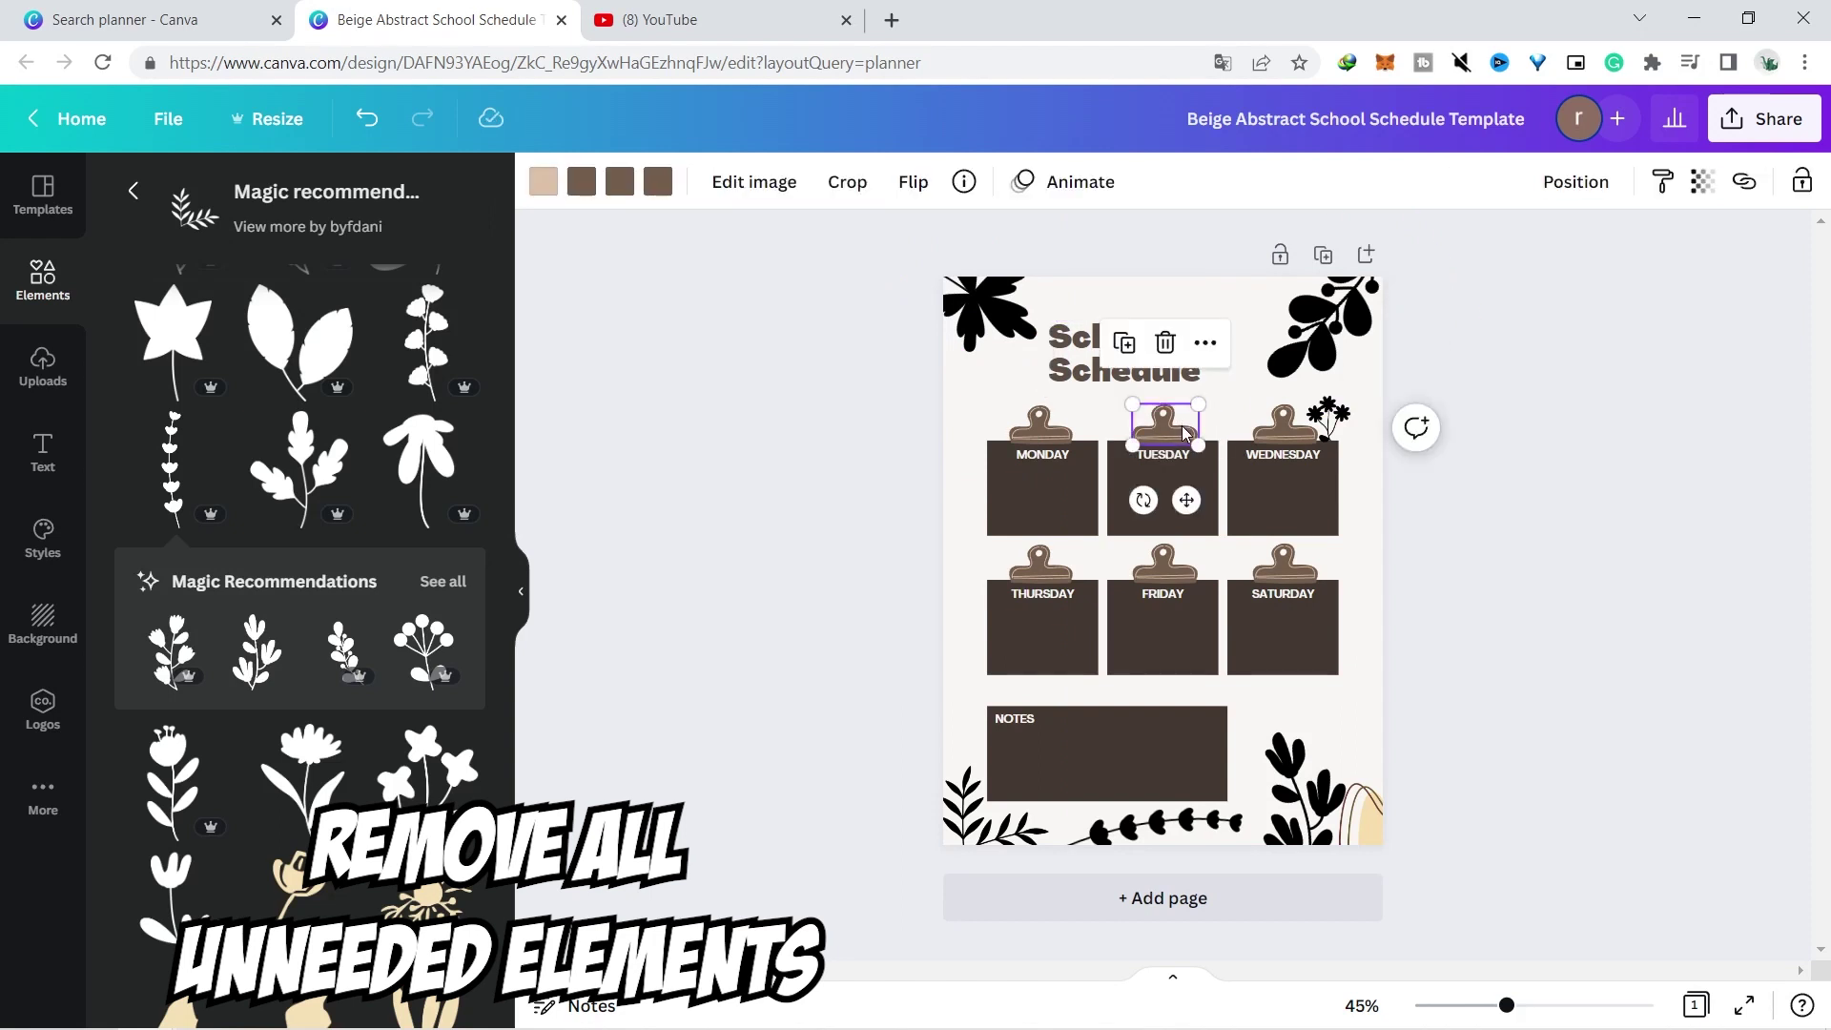
left_click(1295, 421)
left_click(1264, 439)
key("Delete")
left_click(1041, 424)
key("Delete")
left_click(1041, 562)
key("Delete")
left_click(1163, 565)
key("Delete")
left_click(1283, 563)
key("Delete")
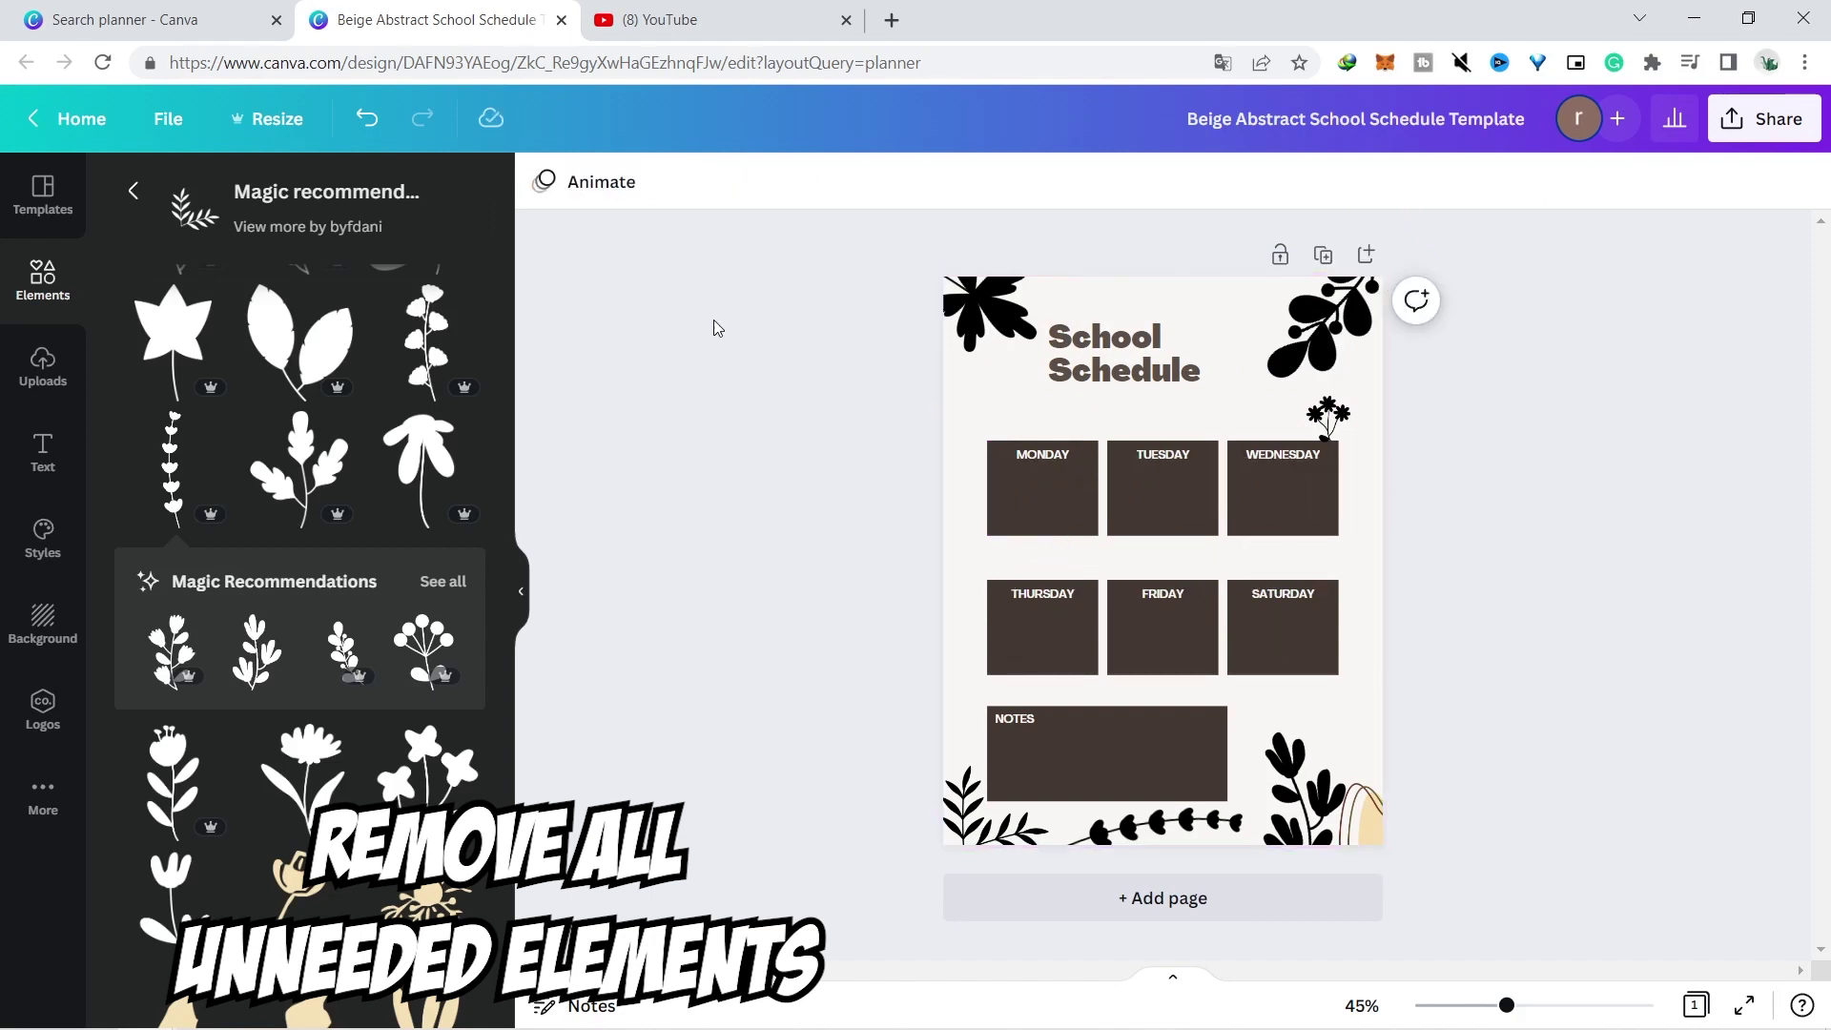
Return to the "aesthetic" graphics results and add the orange-beige brush stroke, shrunk to fit as a heading band on the Monday box
left_click(8, 275)
left_click(576, 259)
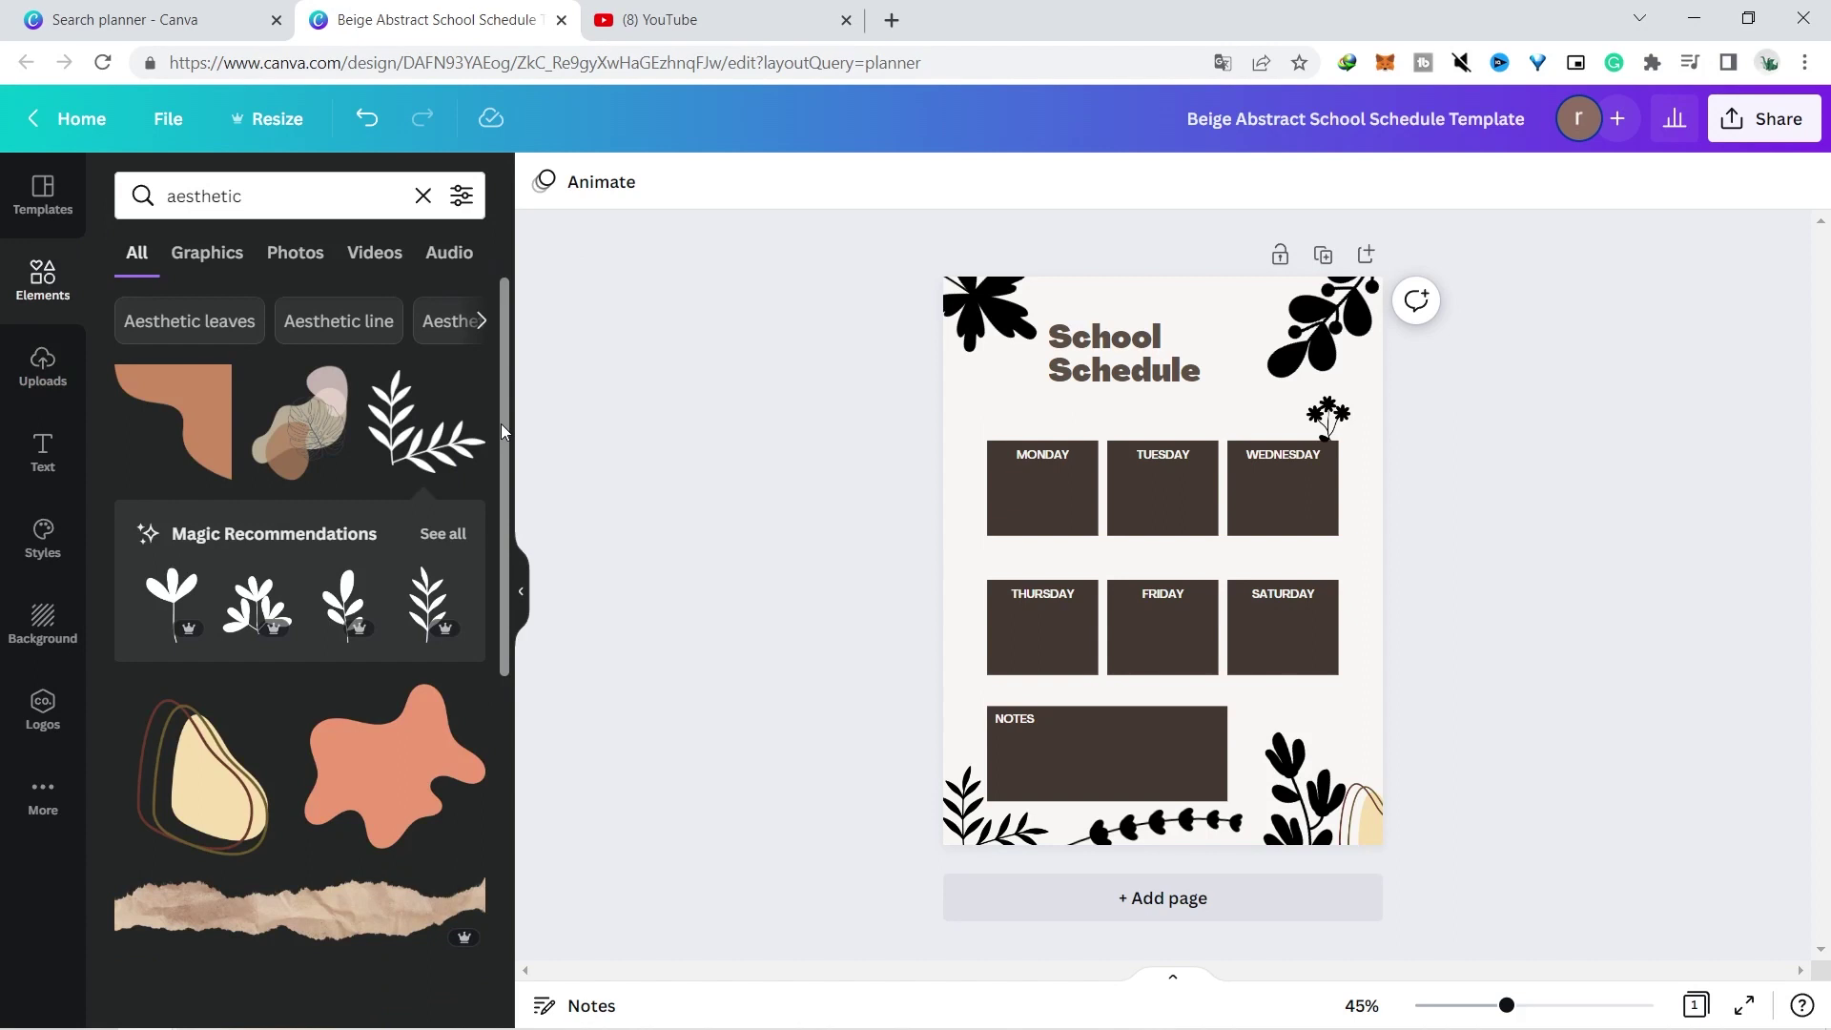
left_click_drag(501, 423, 500, 685)
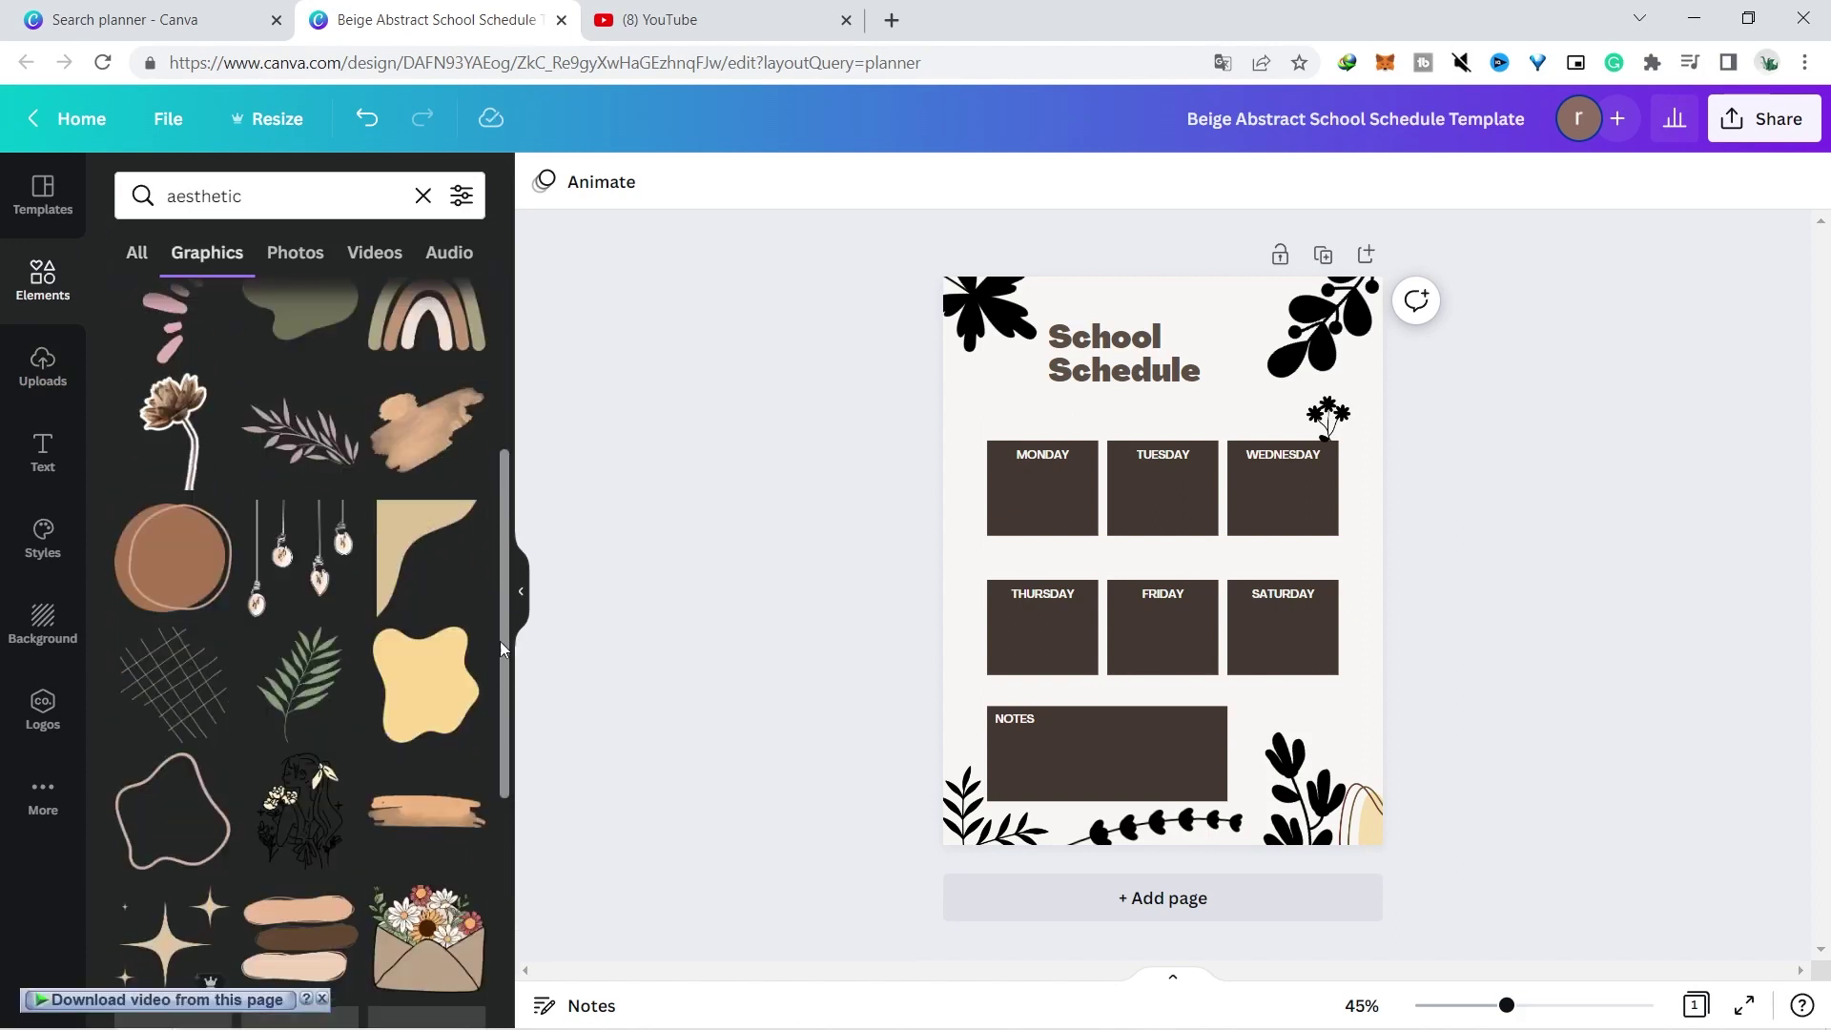
scroll(503, 650, "down", 2)
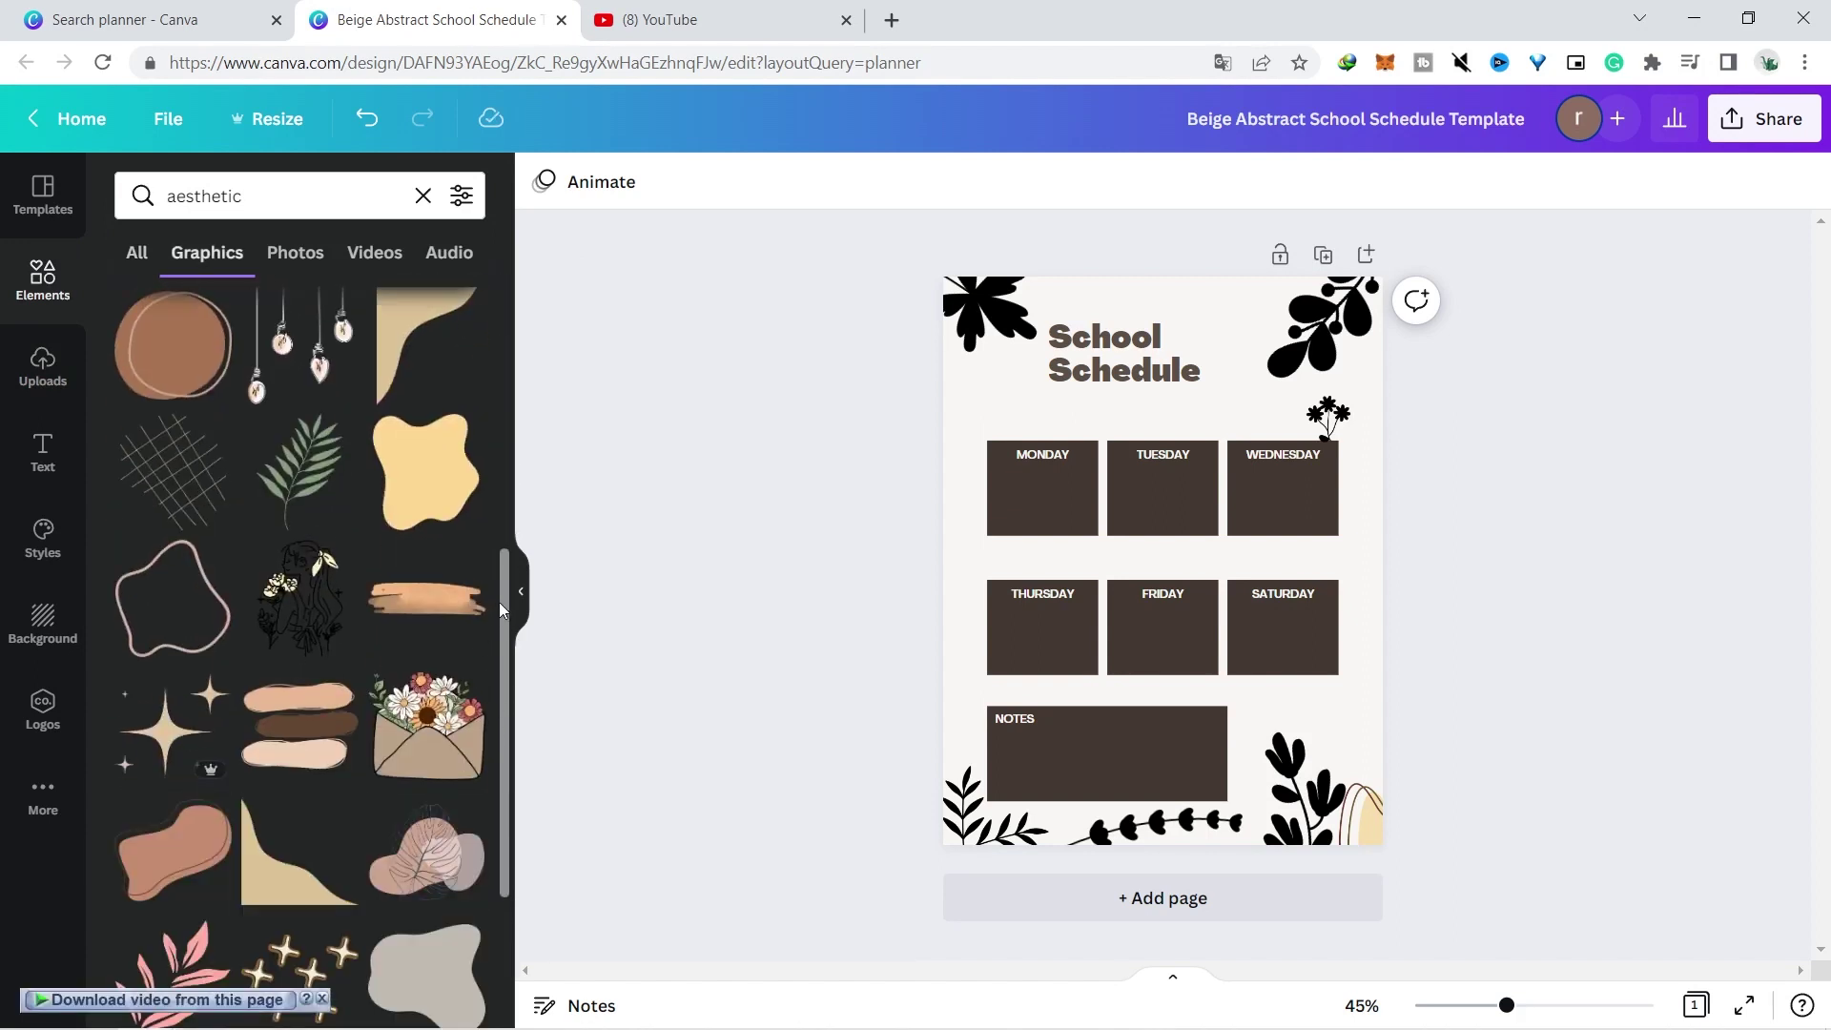
left_click(423, 608)
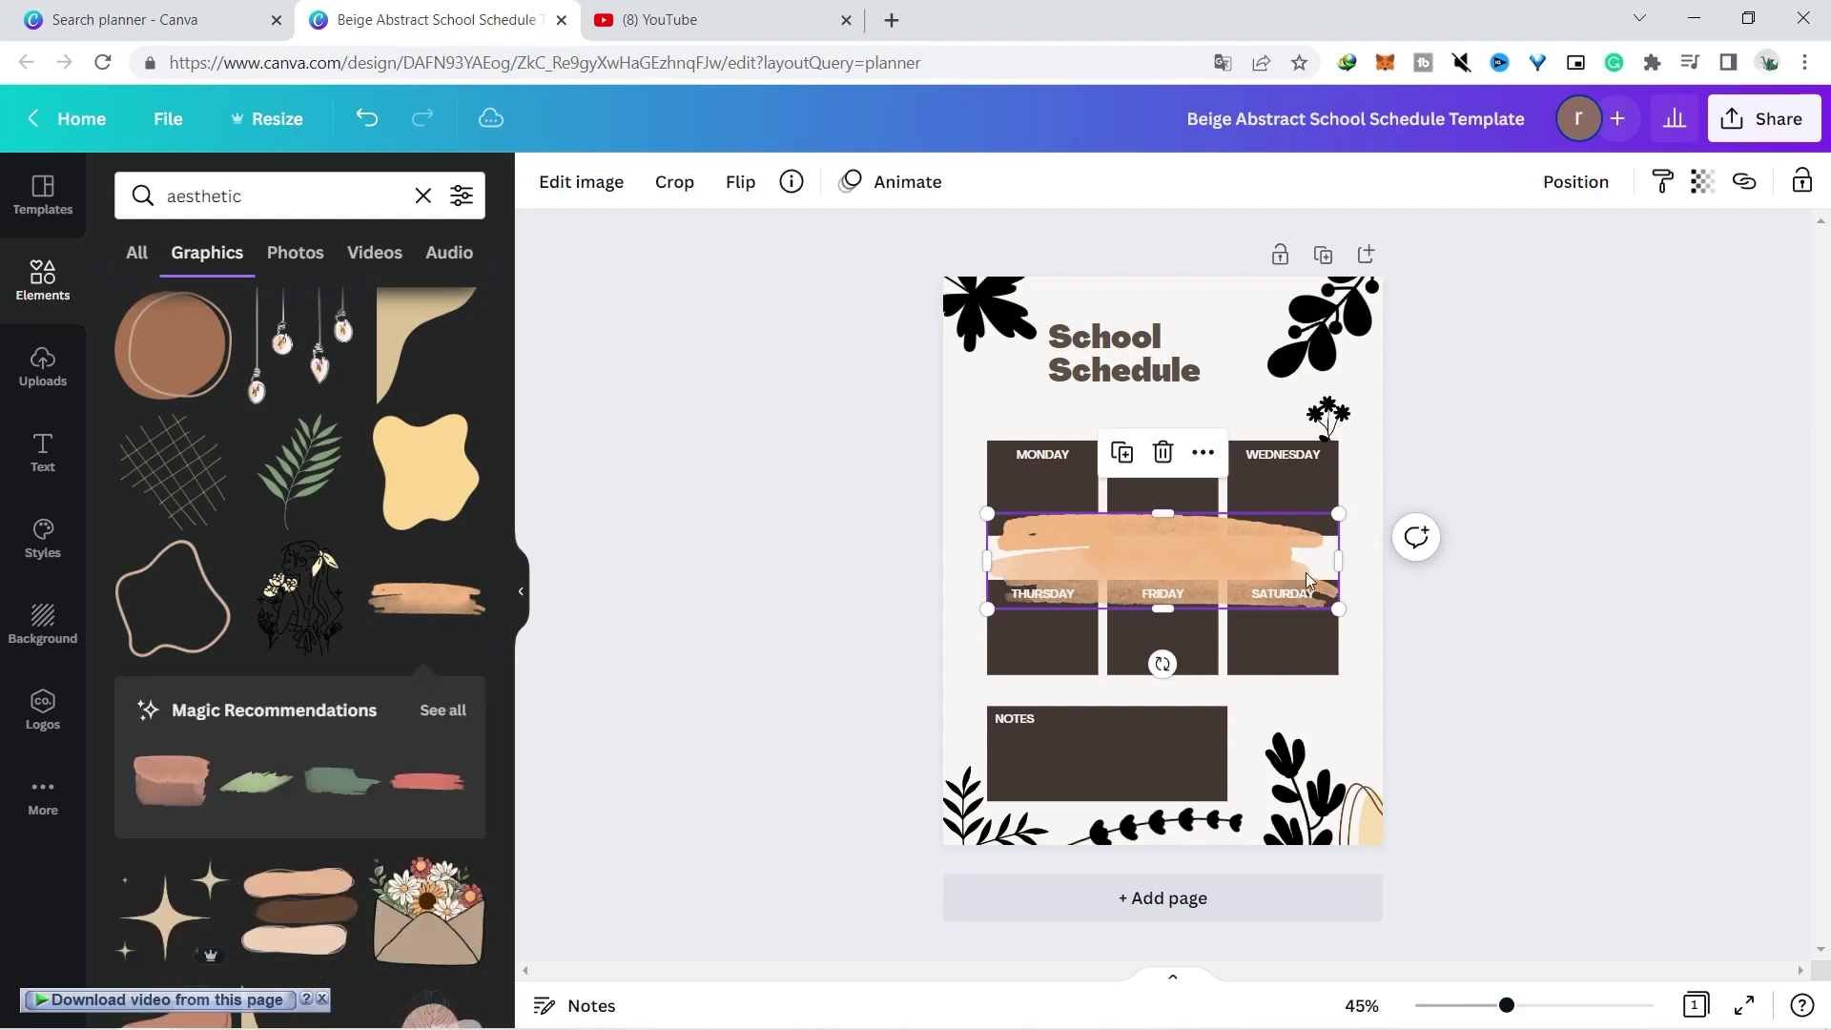
mouse_move(1338, 608)
left_mouse_down()
mouse_move(1162, 561)
mouse_move(1107, 447)
left_mouse_up()
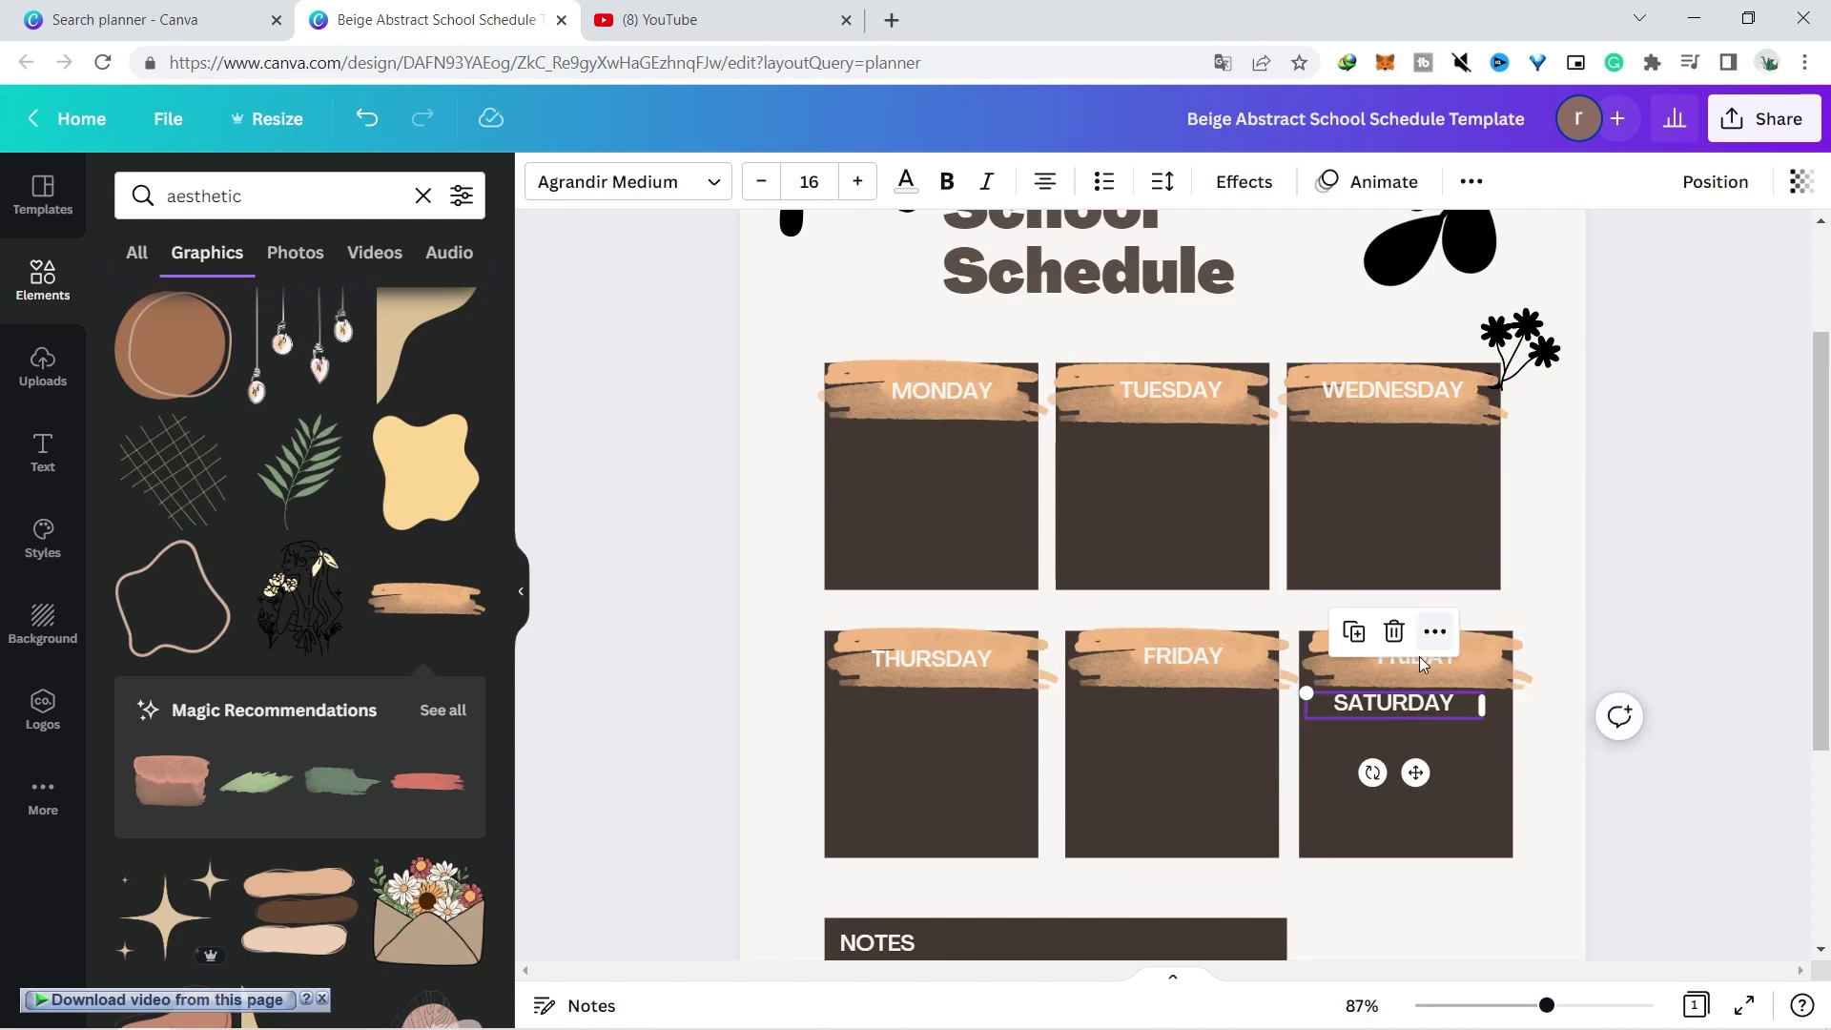
Place the SATURDAY label on the brush stroke at the top of its box and dismiss the stray comment
left_click_drag(1397, 711, 1414, 666)
left_click(1734, 671)
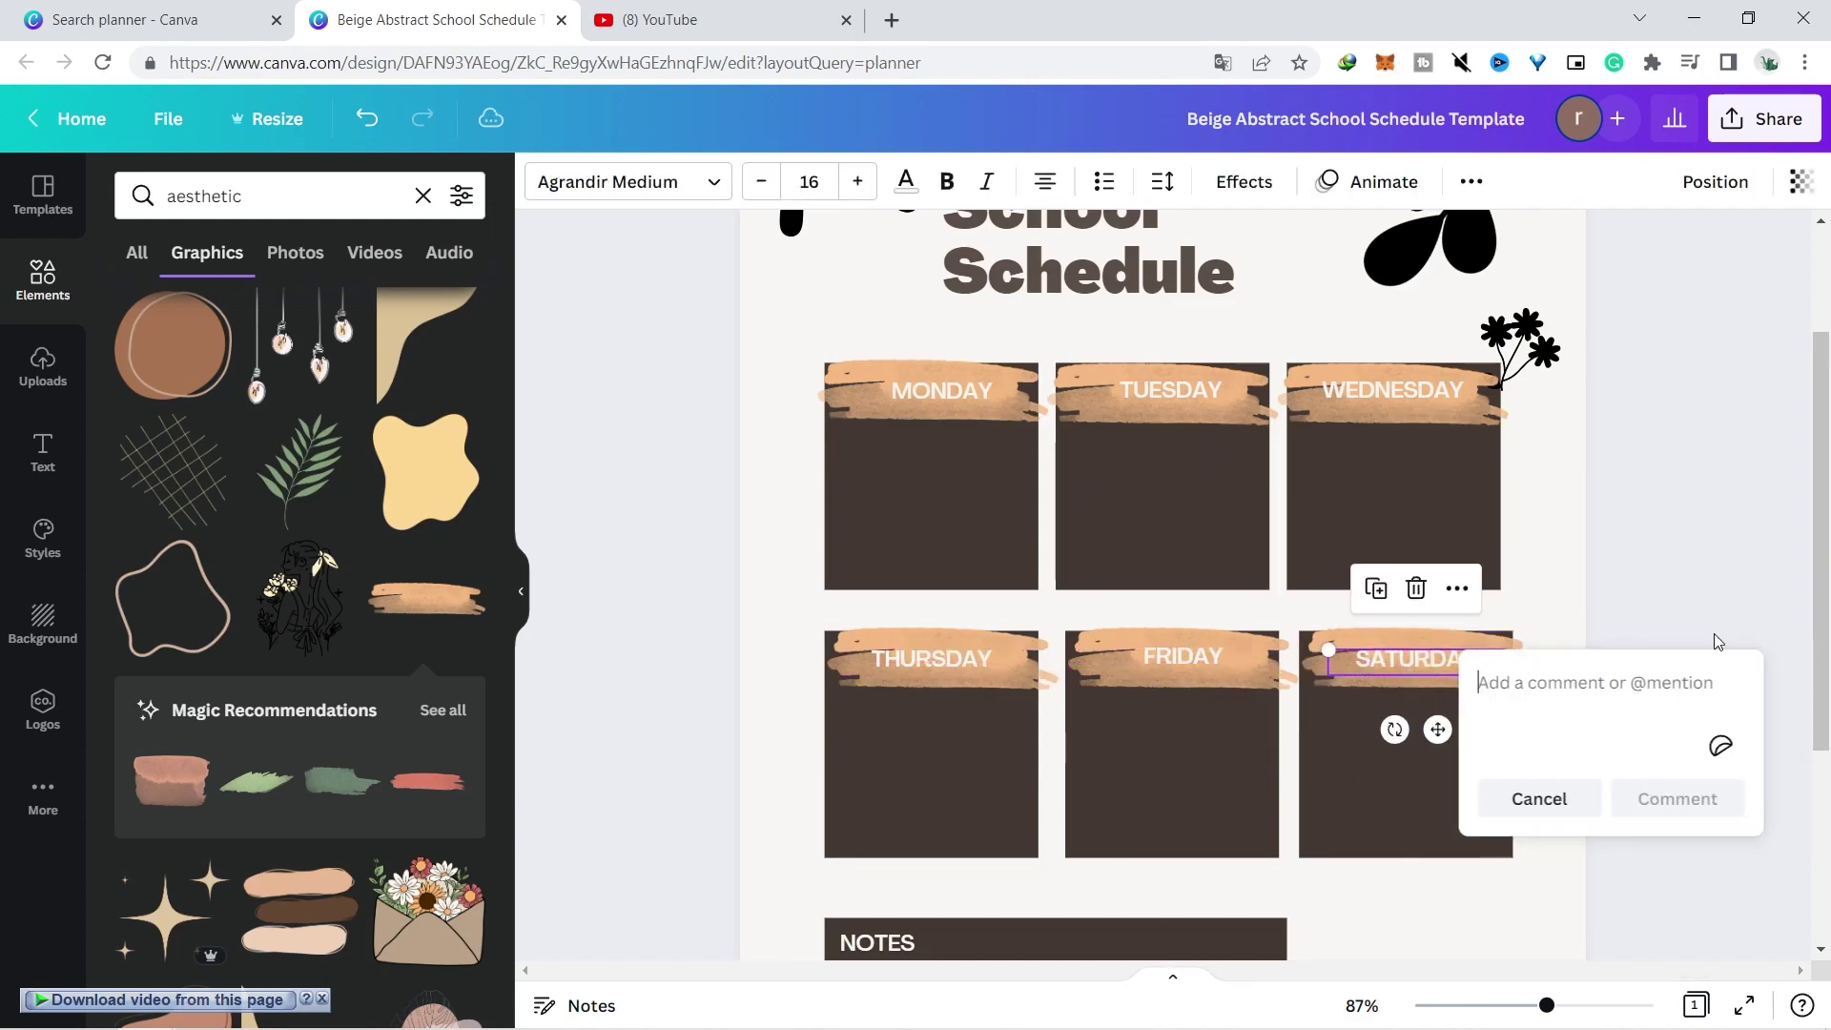
left_click(1810, 646)
left_click_drag(1809, 646, 1806, 697)
left_click_drag(1543, 1007, 1517, 1013)
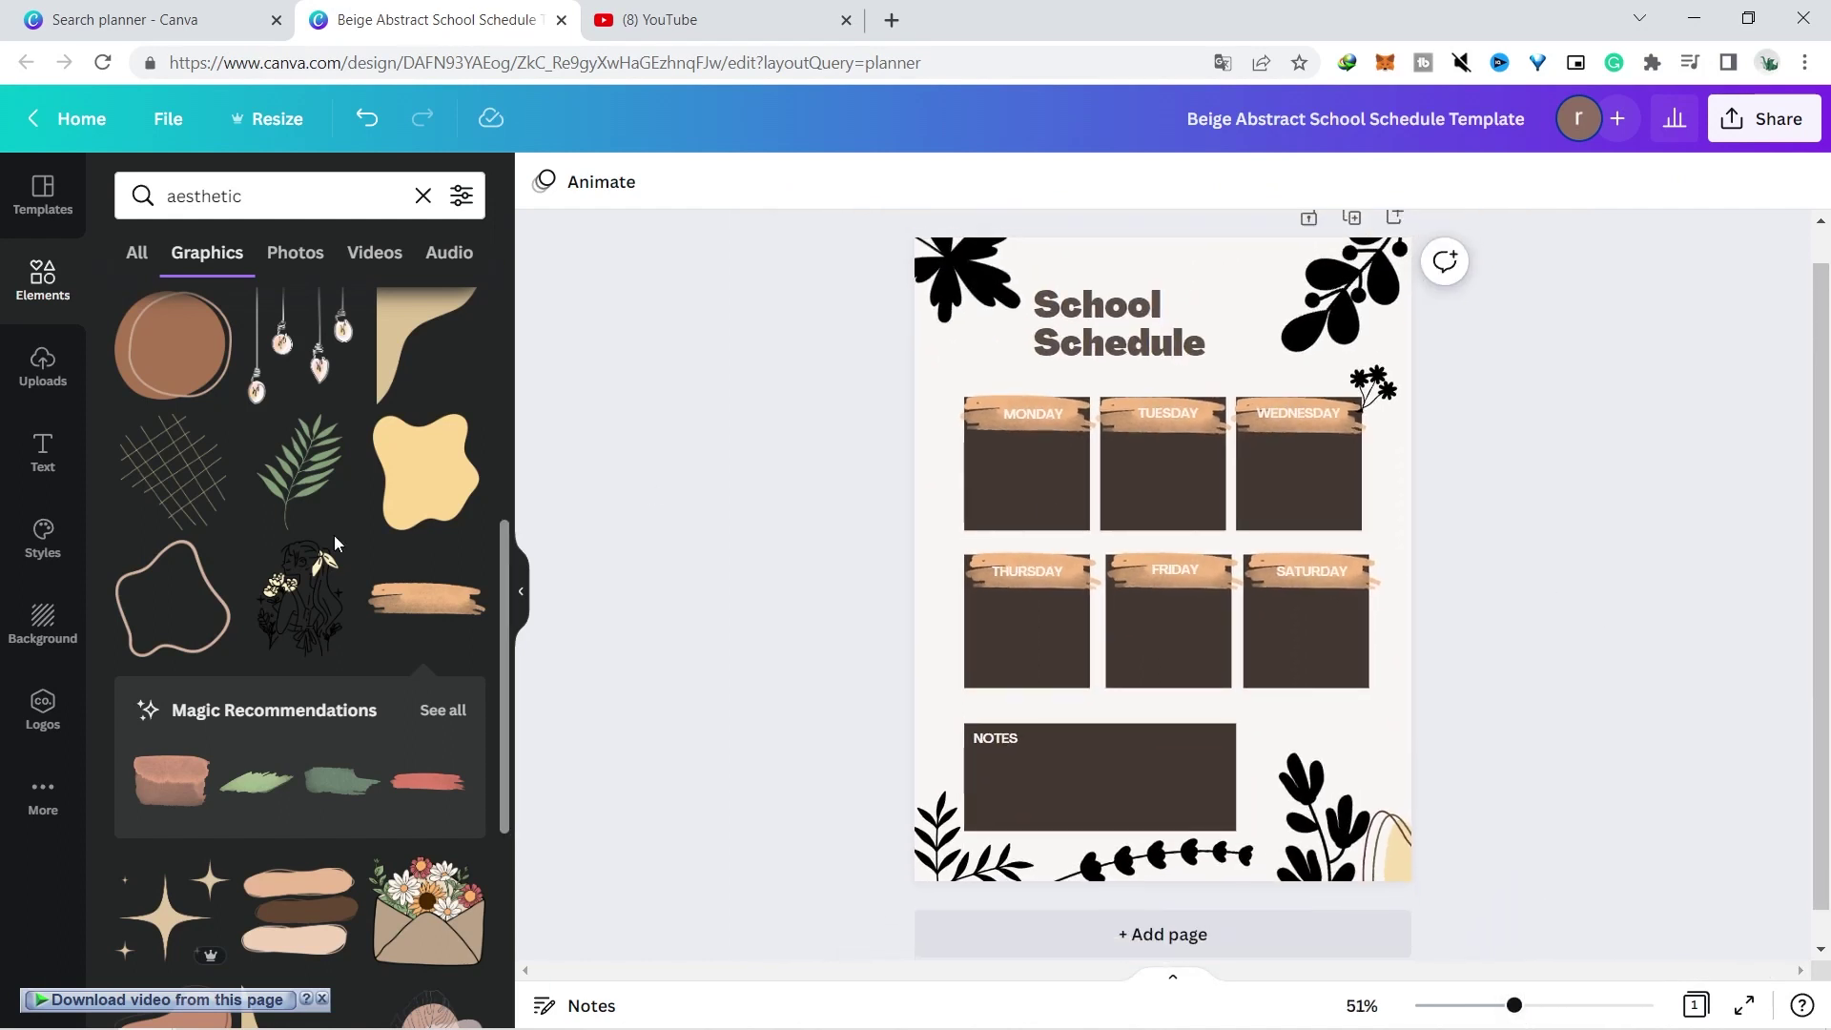
Apply the yellow, pink and turquoise color palette to the page and shuffle it to a turquoise background with yellow boxes
left_click(40, 536)
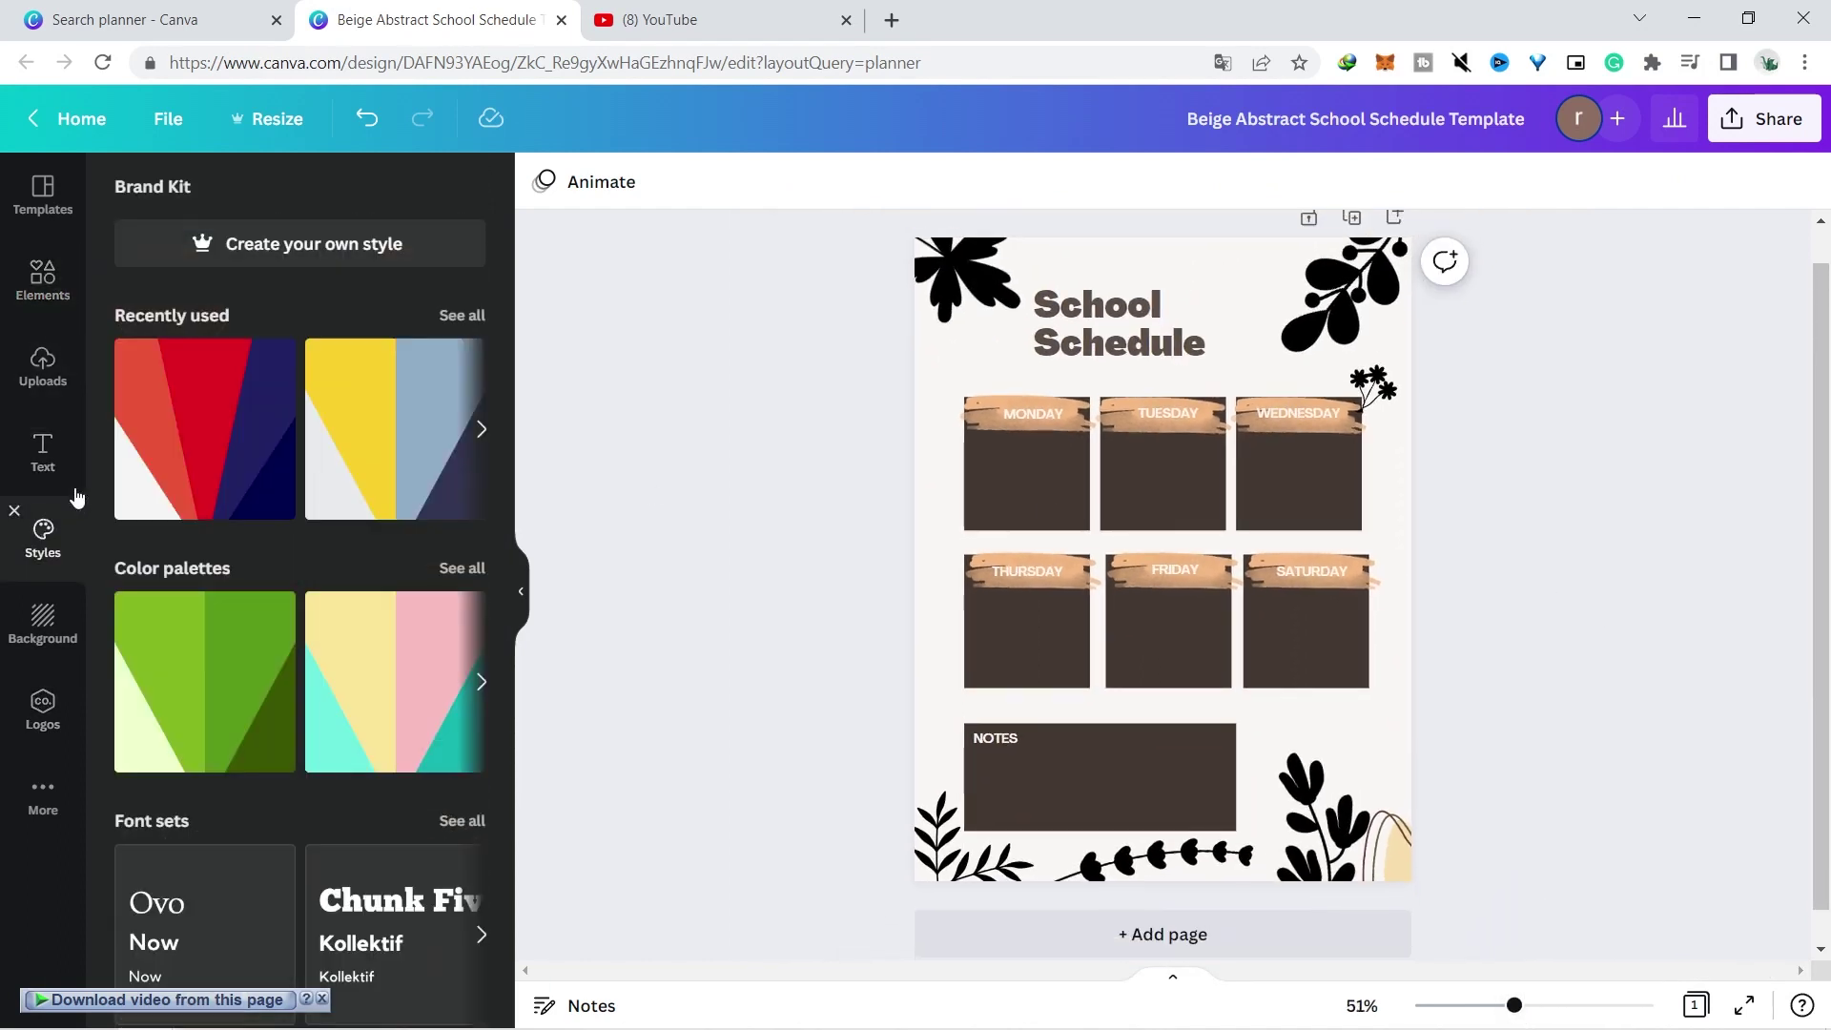
left_click(421, 653)
left_click(362, 665)
left_click(367, 681)
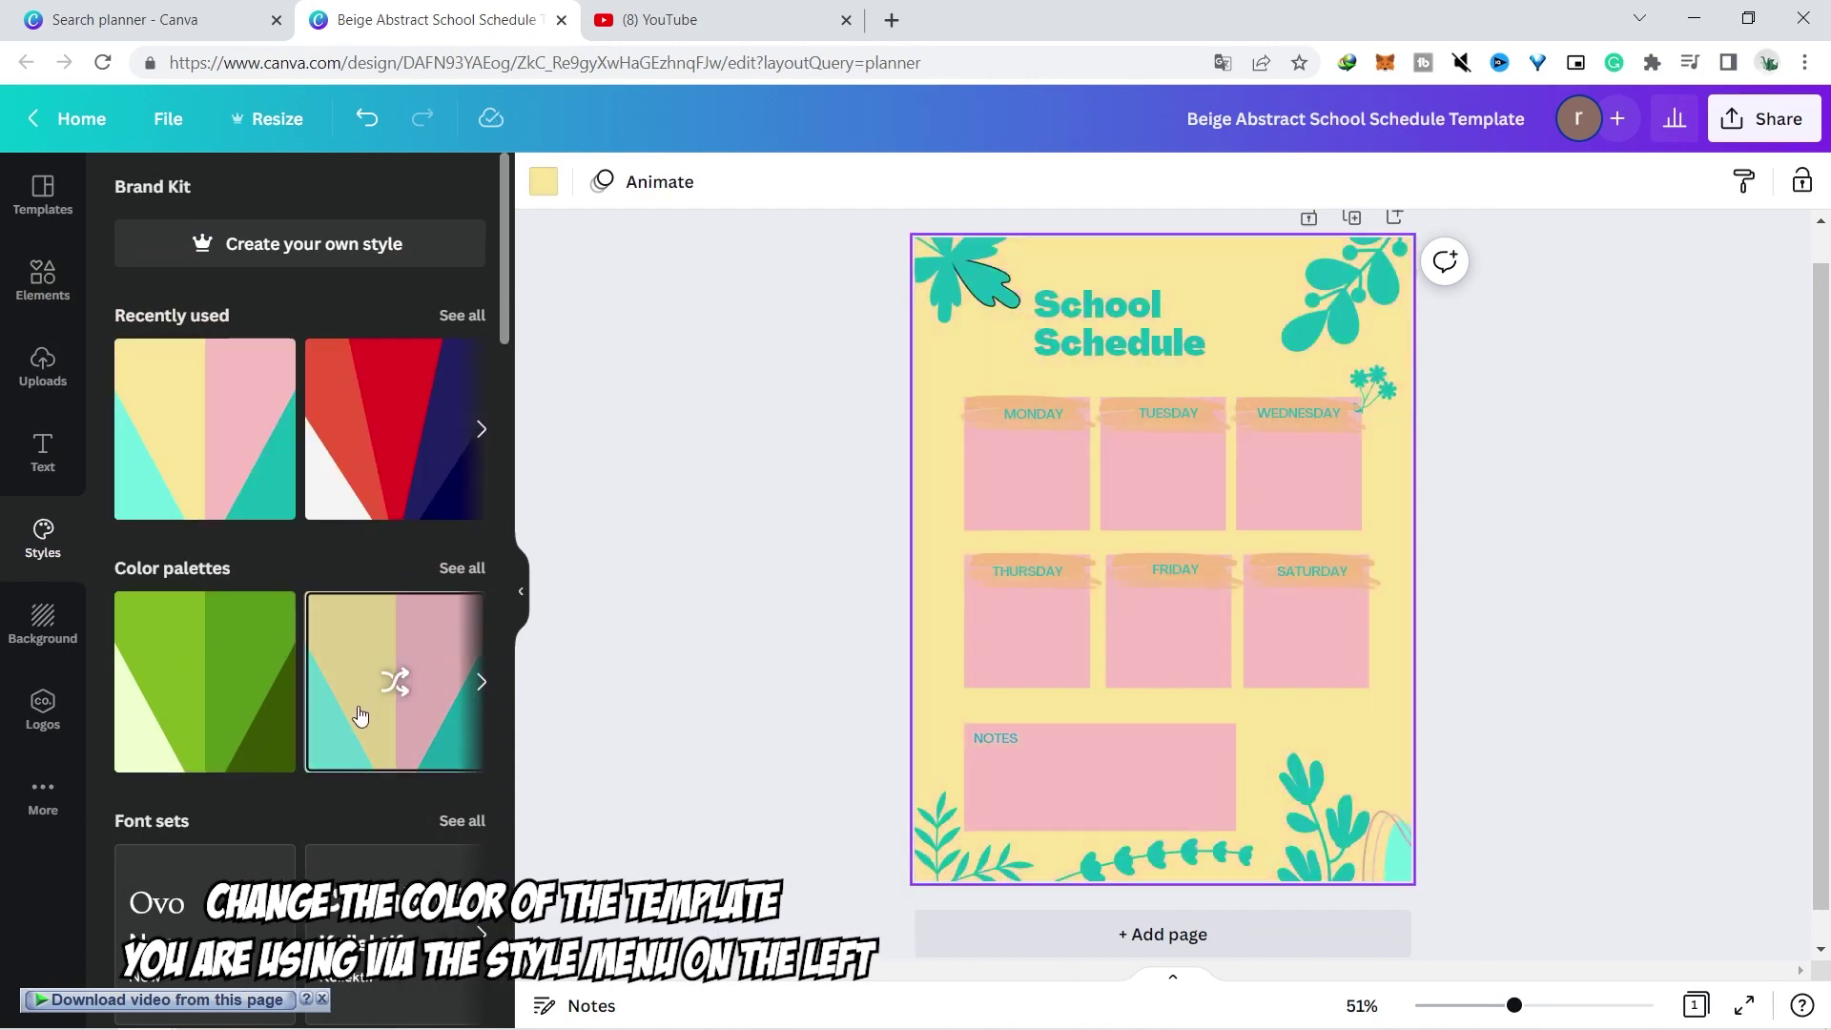
left_click(360, 715)
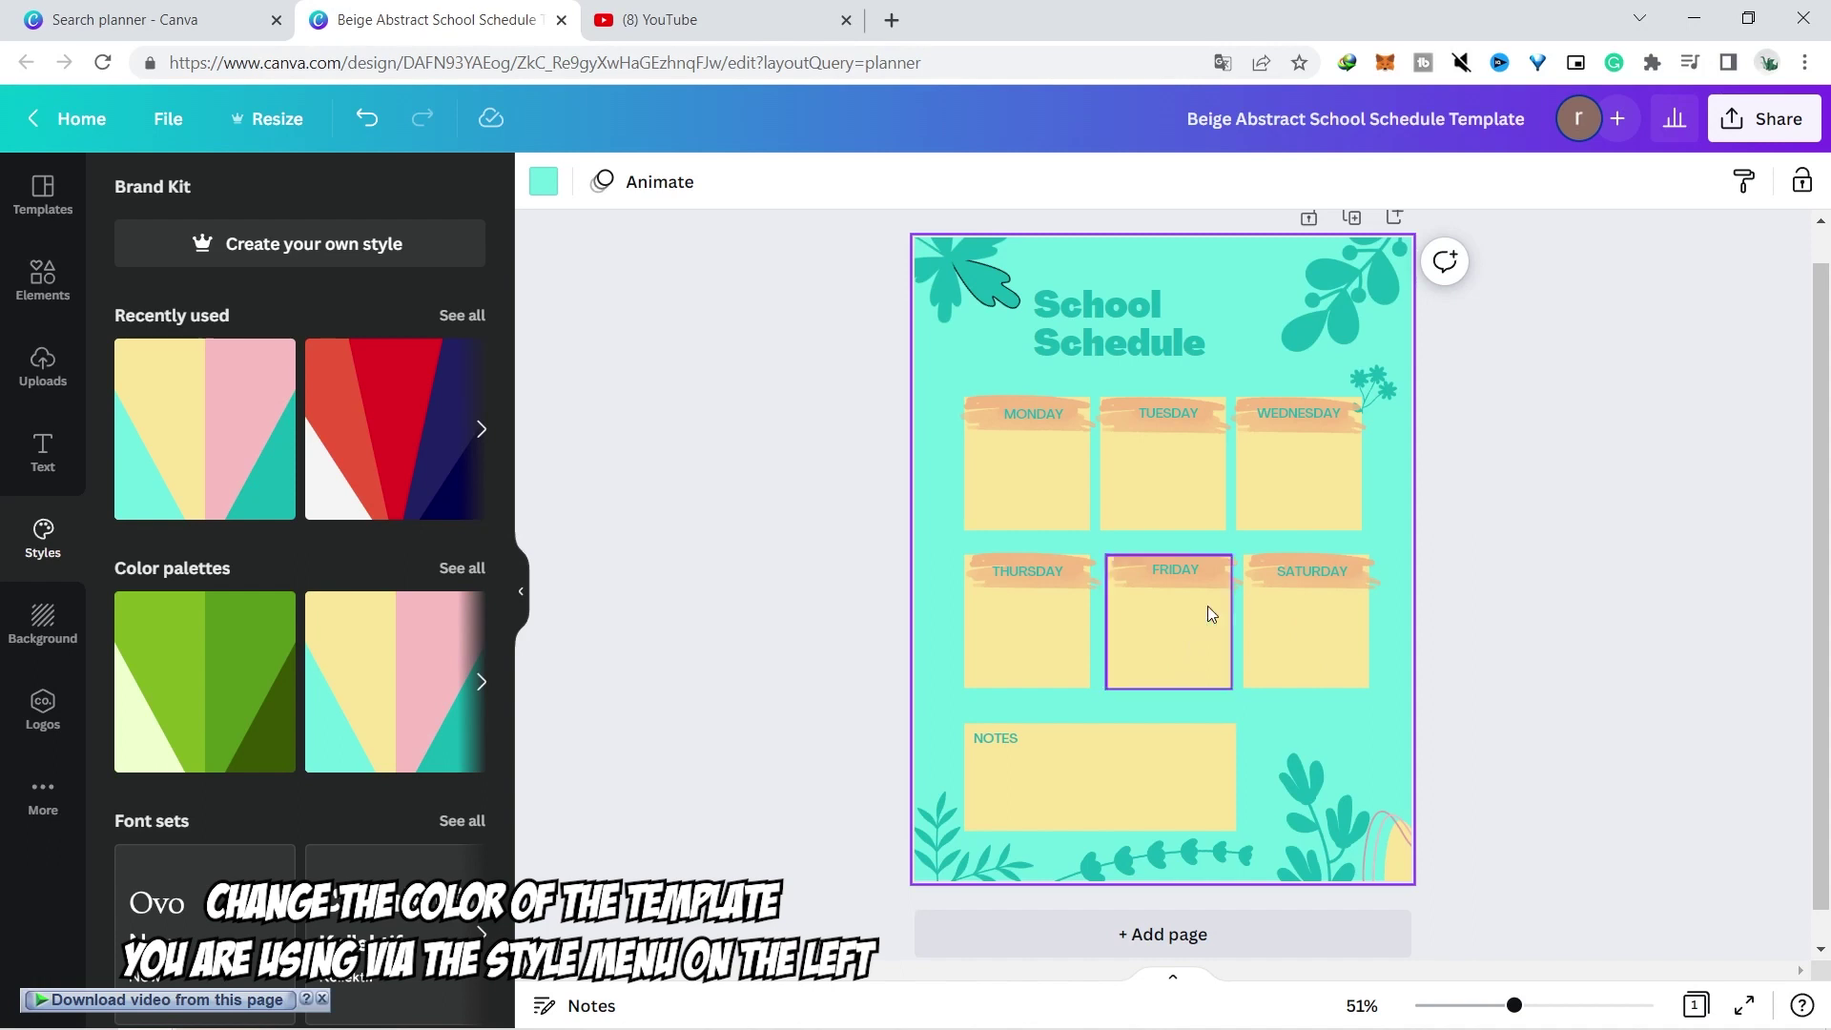
Try the recently used red and navy palette, followed by the yellow, blue-gray and navy palette, on the page
left_click(372, 430)
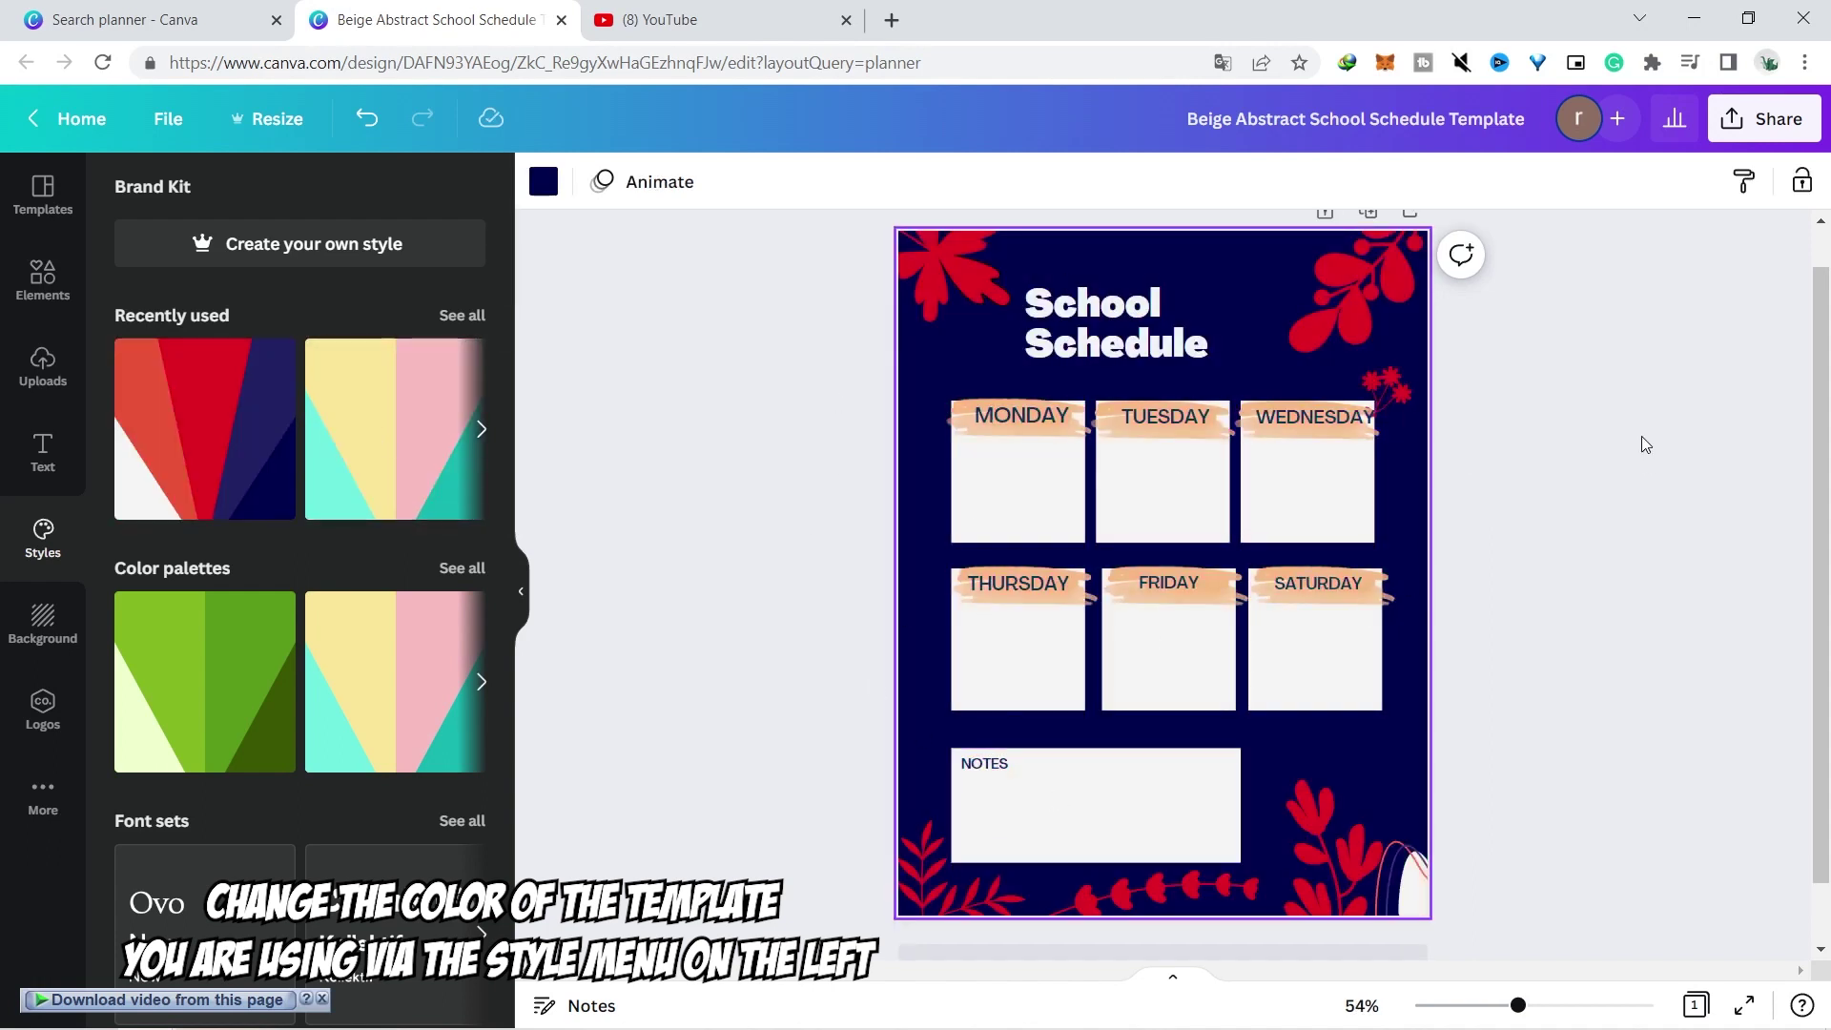
left_click(480, 431)
left_click(186, 438)
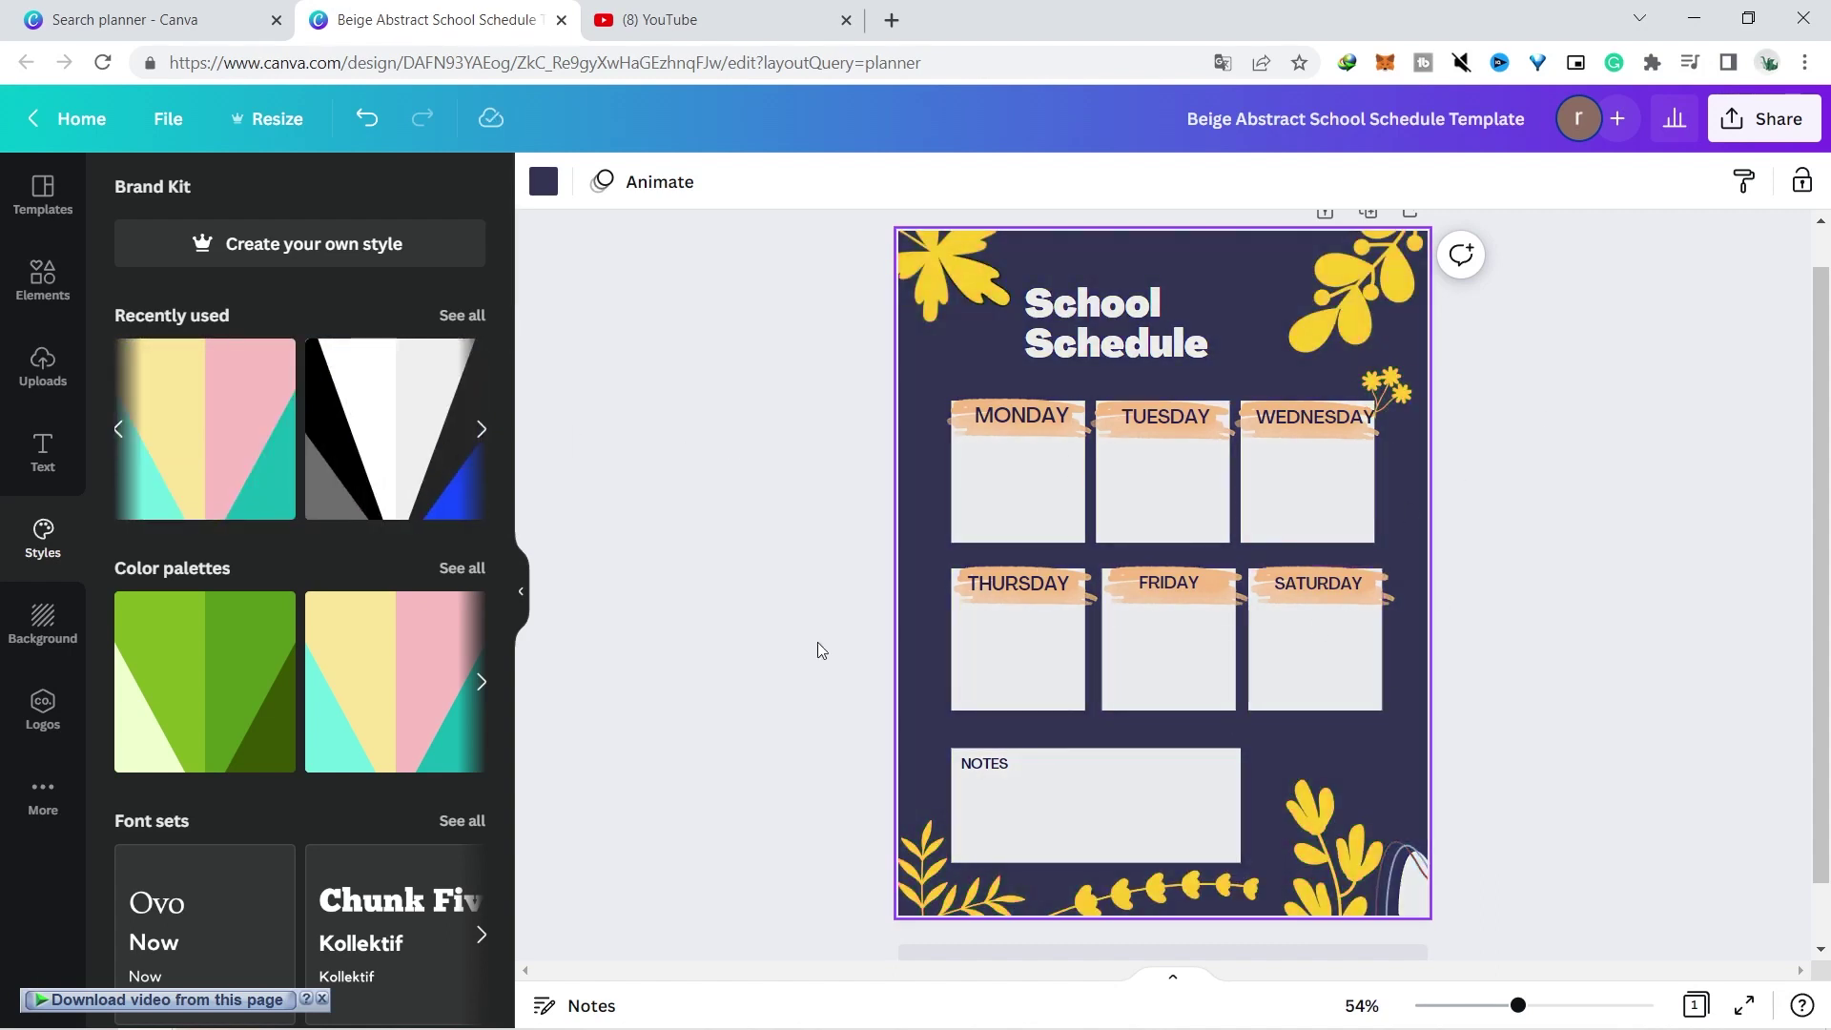
Reapply the yellow, pink and turquoise palette, shuffled to a teal background with yellow boxes and pink plant decorations
left_click(396, 435)
left_click(395, 435)
left_click(395, 435)
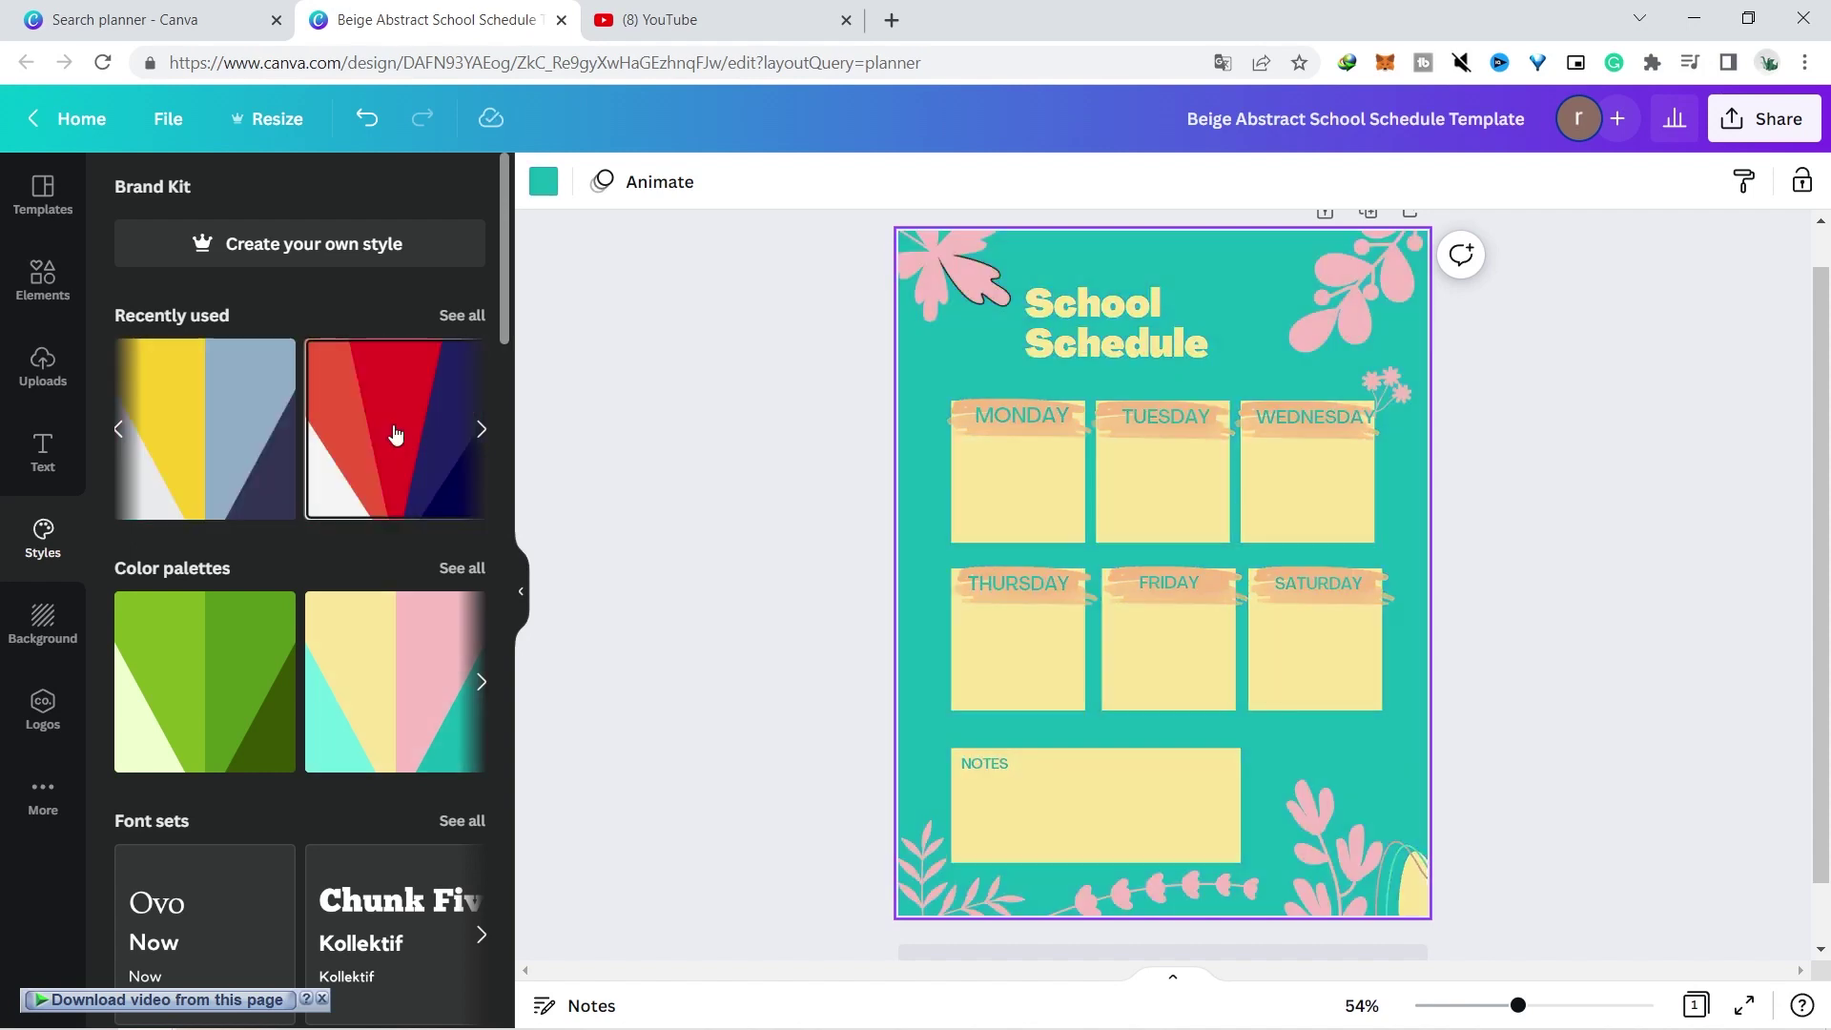
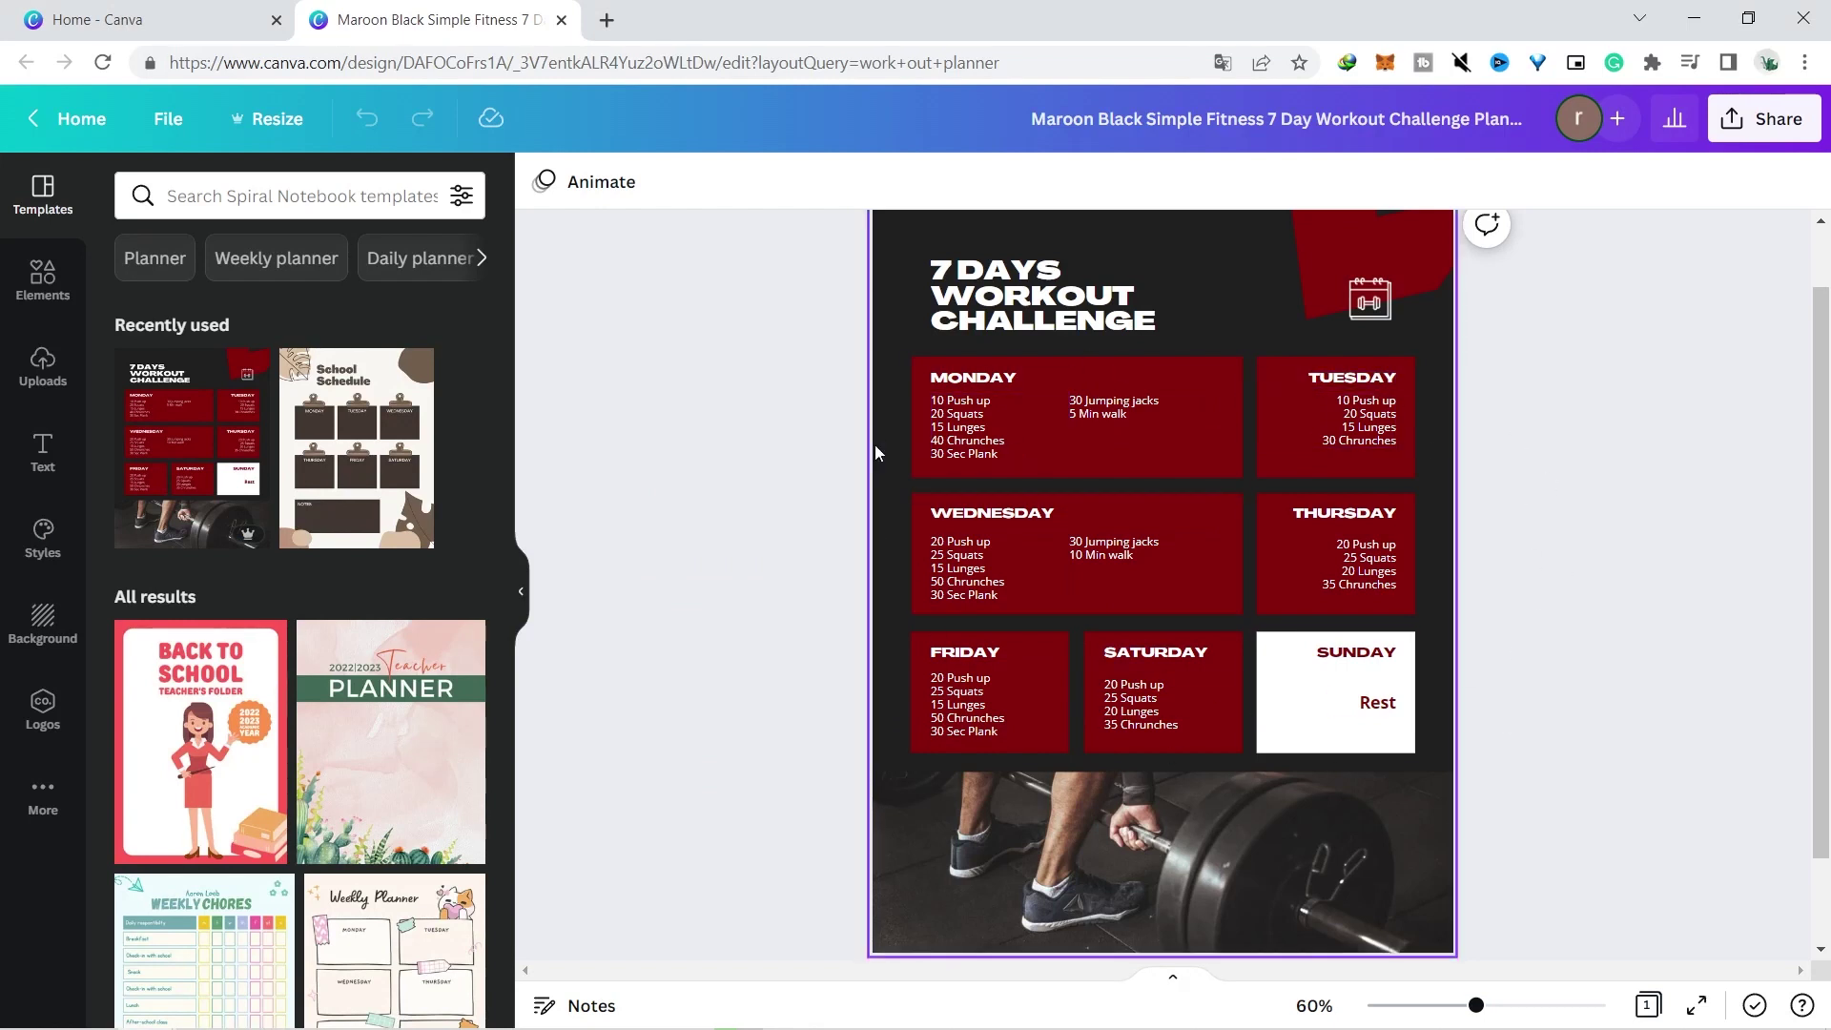
scroll(1829, 322, "up", 1)
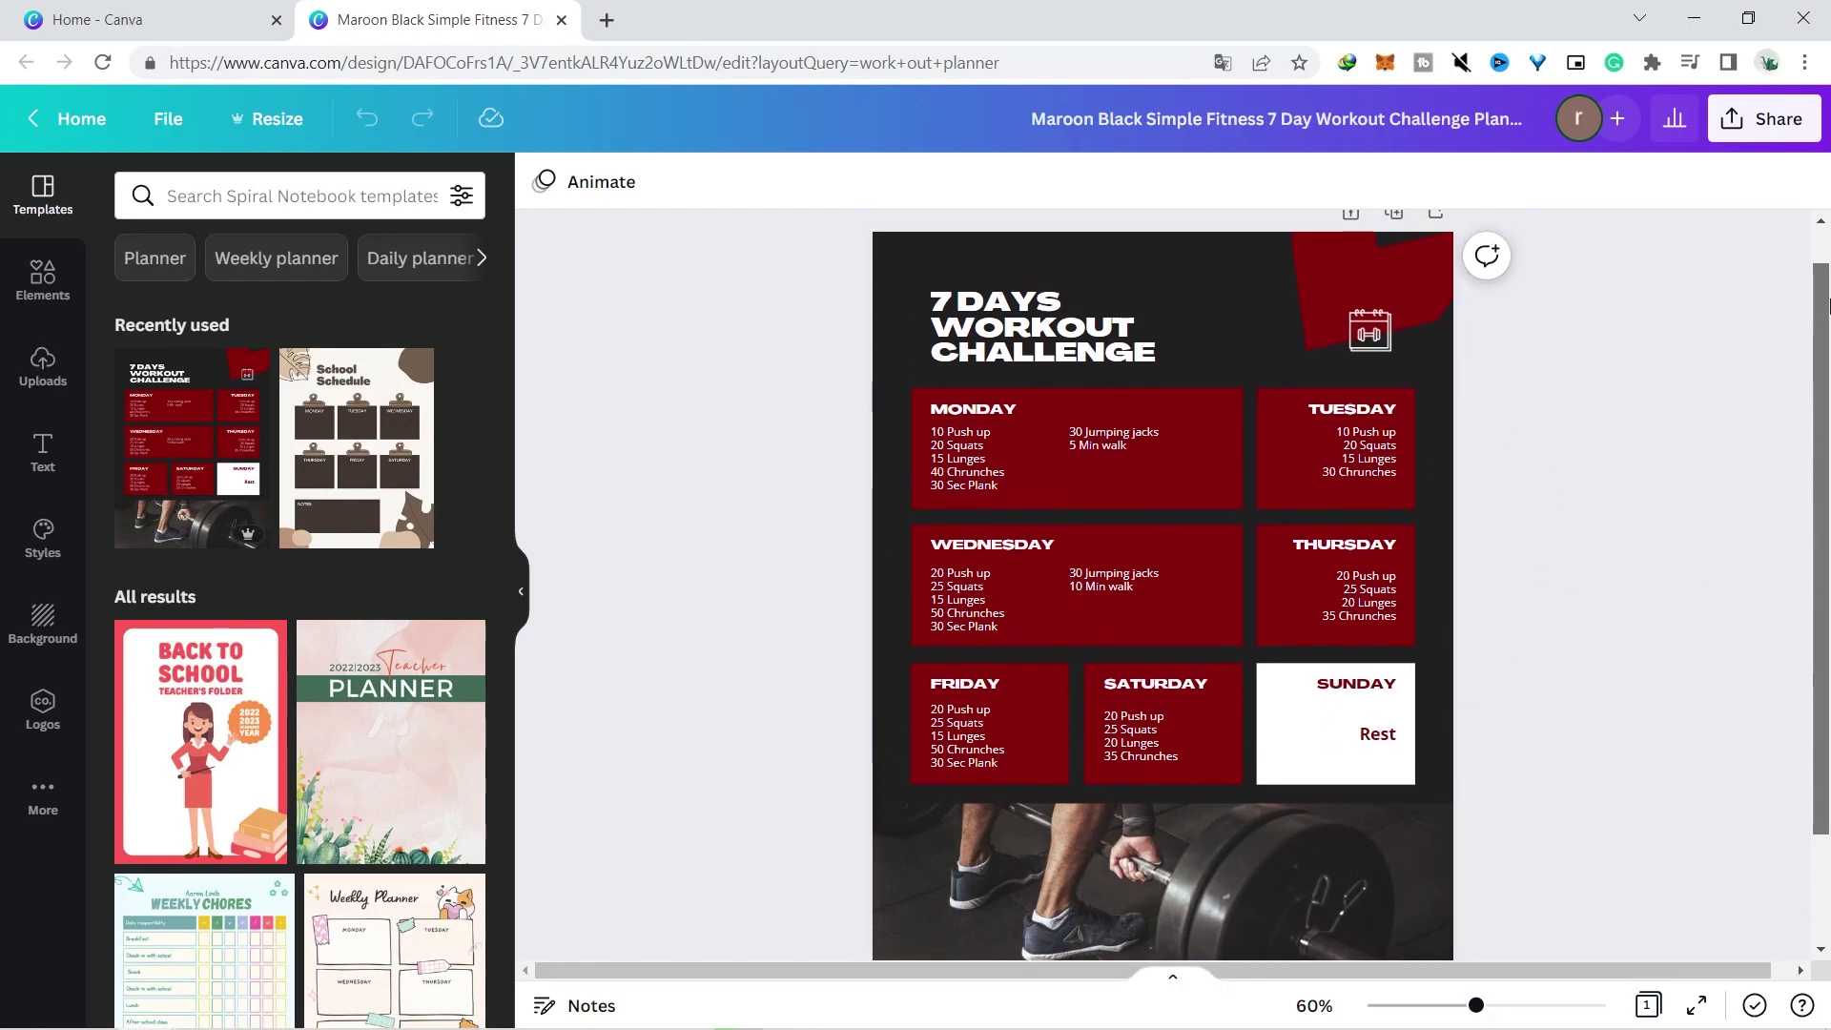
scroll(1829, 325, "down", 1)
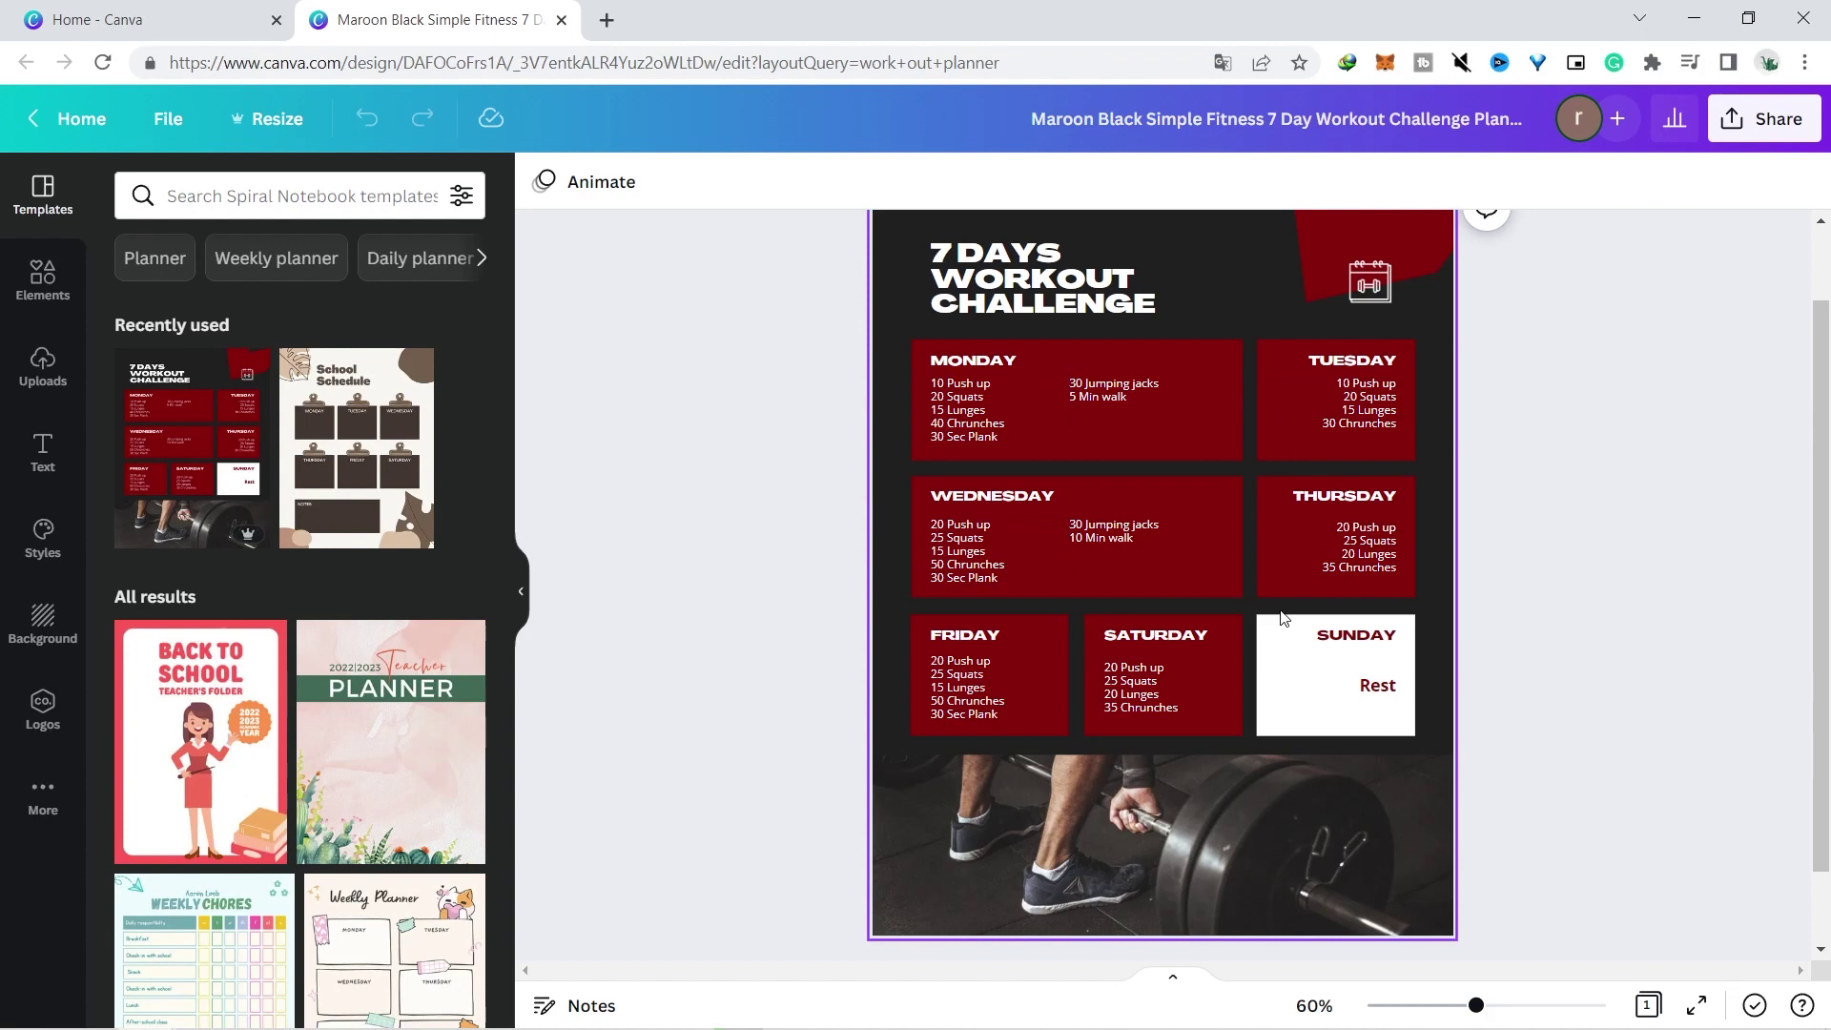
left_click_drag(1829, 500, 1828, 495)
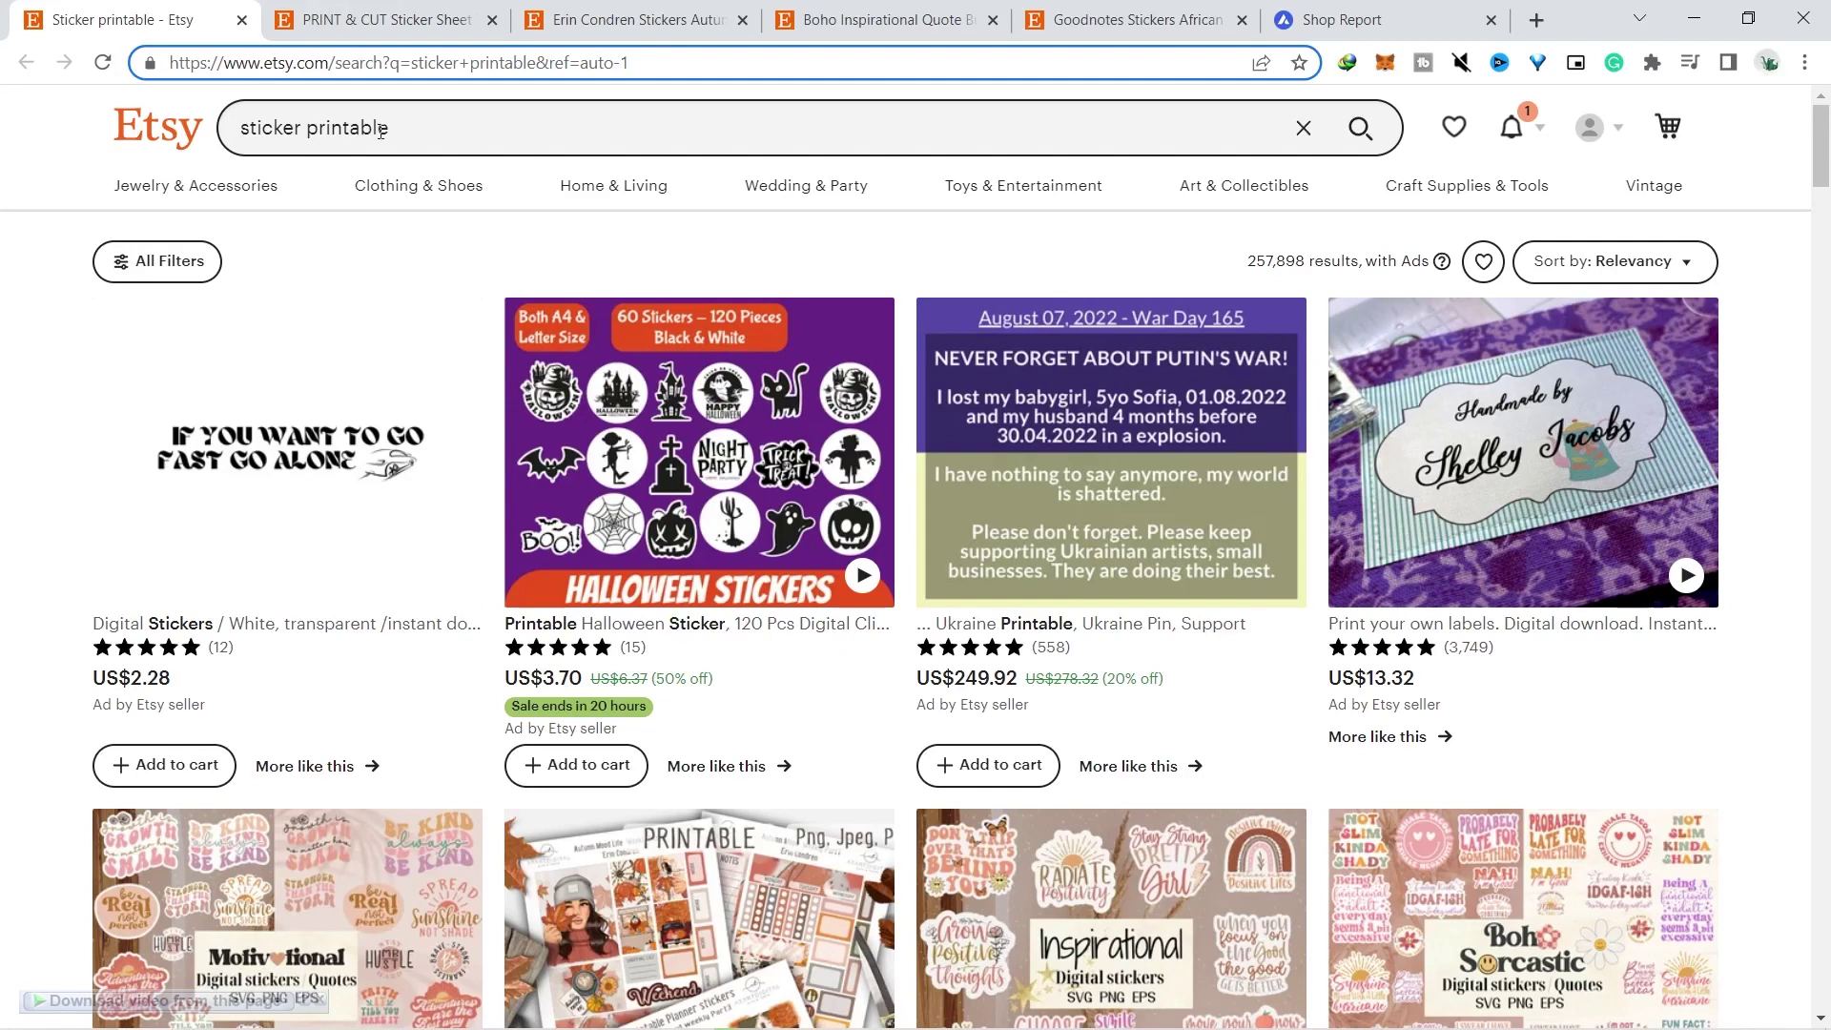
Switch to Etsy, browse the "sticker printable" results, and check the shop sales figures on the opened sticker listings
scroll(1826, 172, "down", 6)
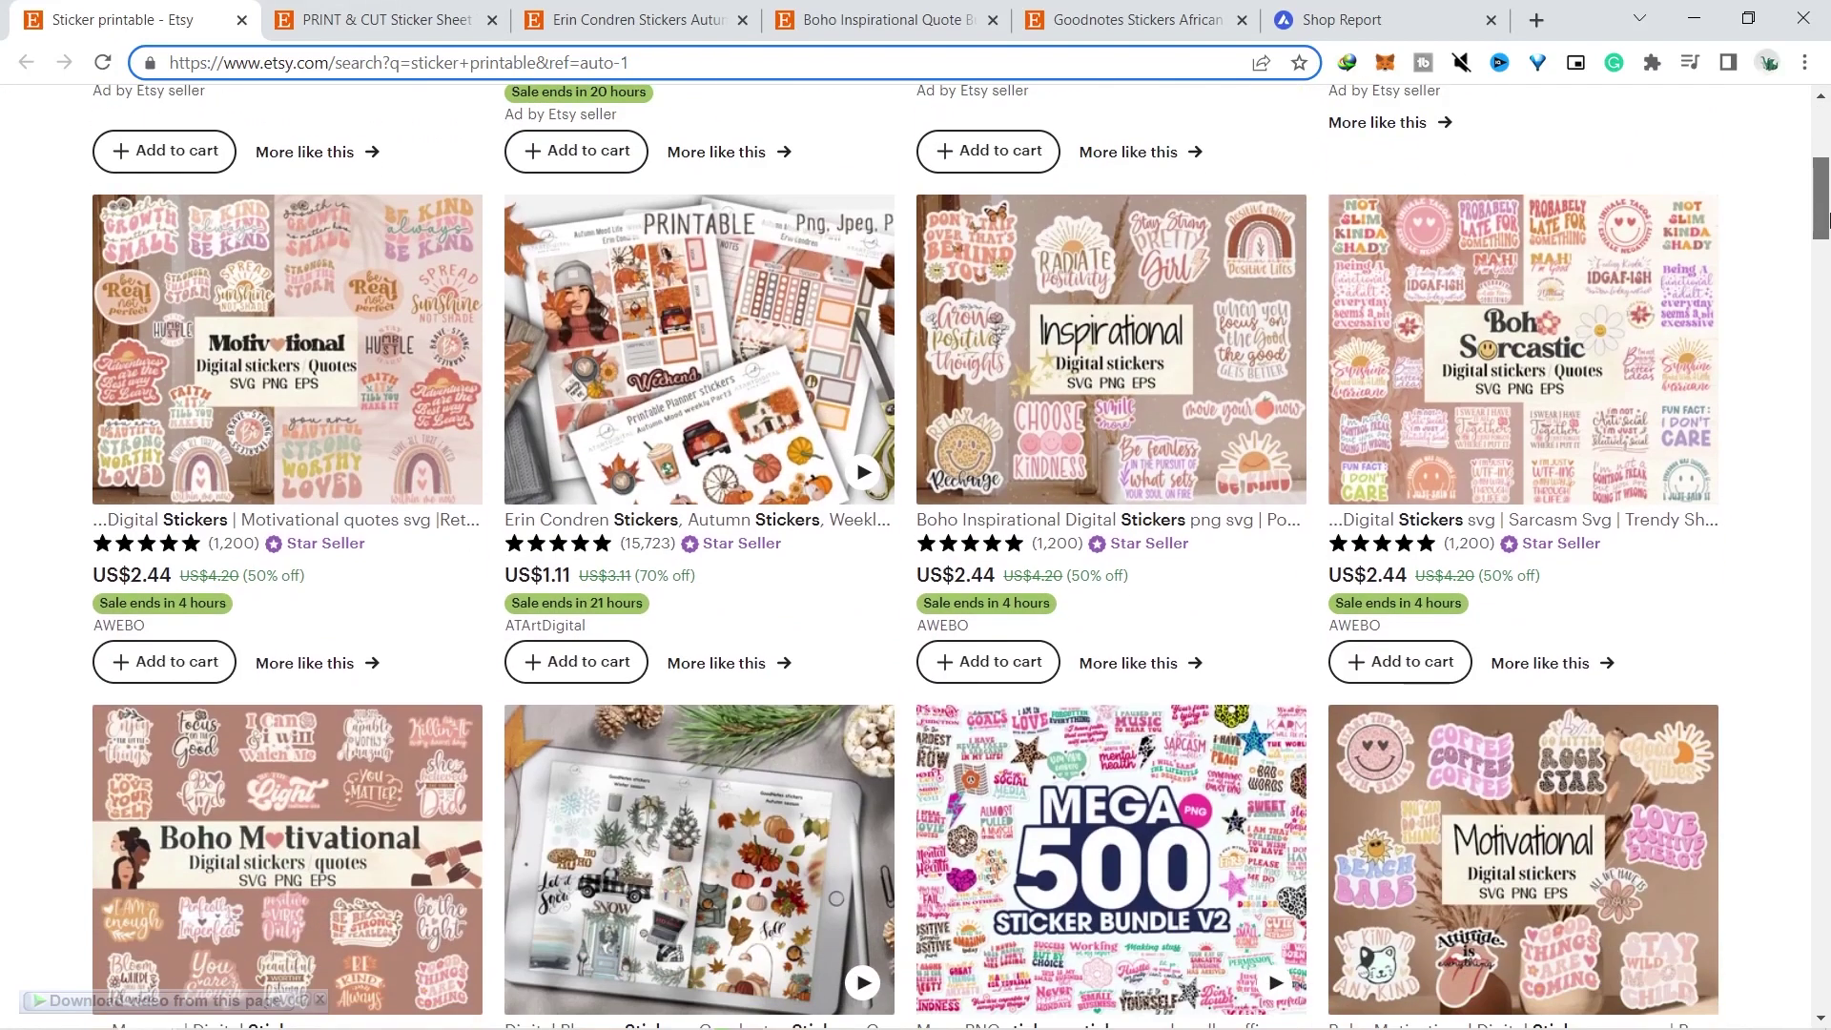
left_click_drag(1824, 215, 1826, 262)
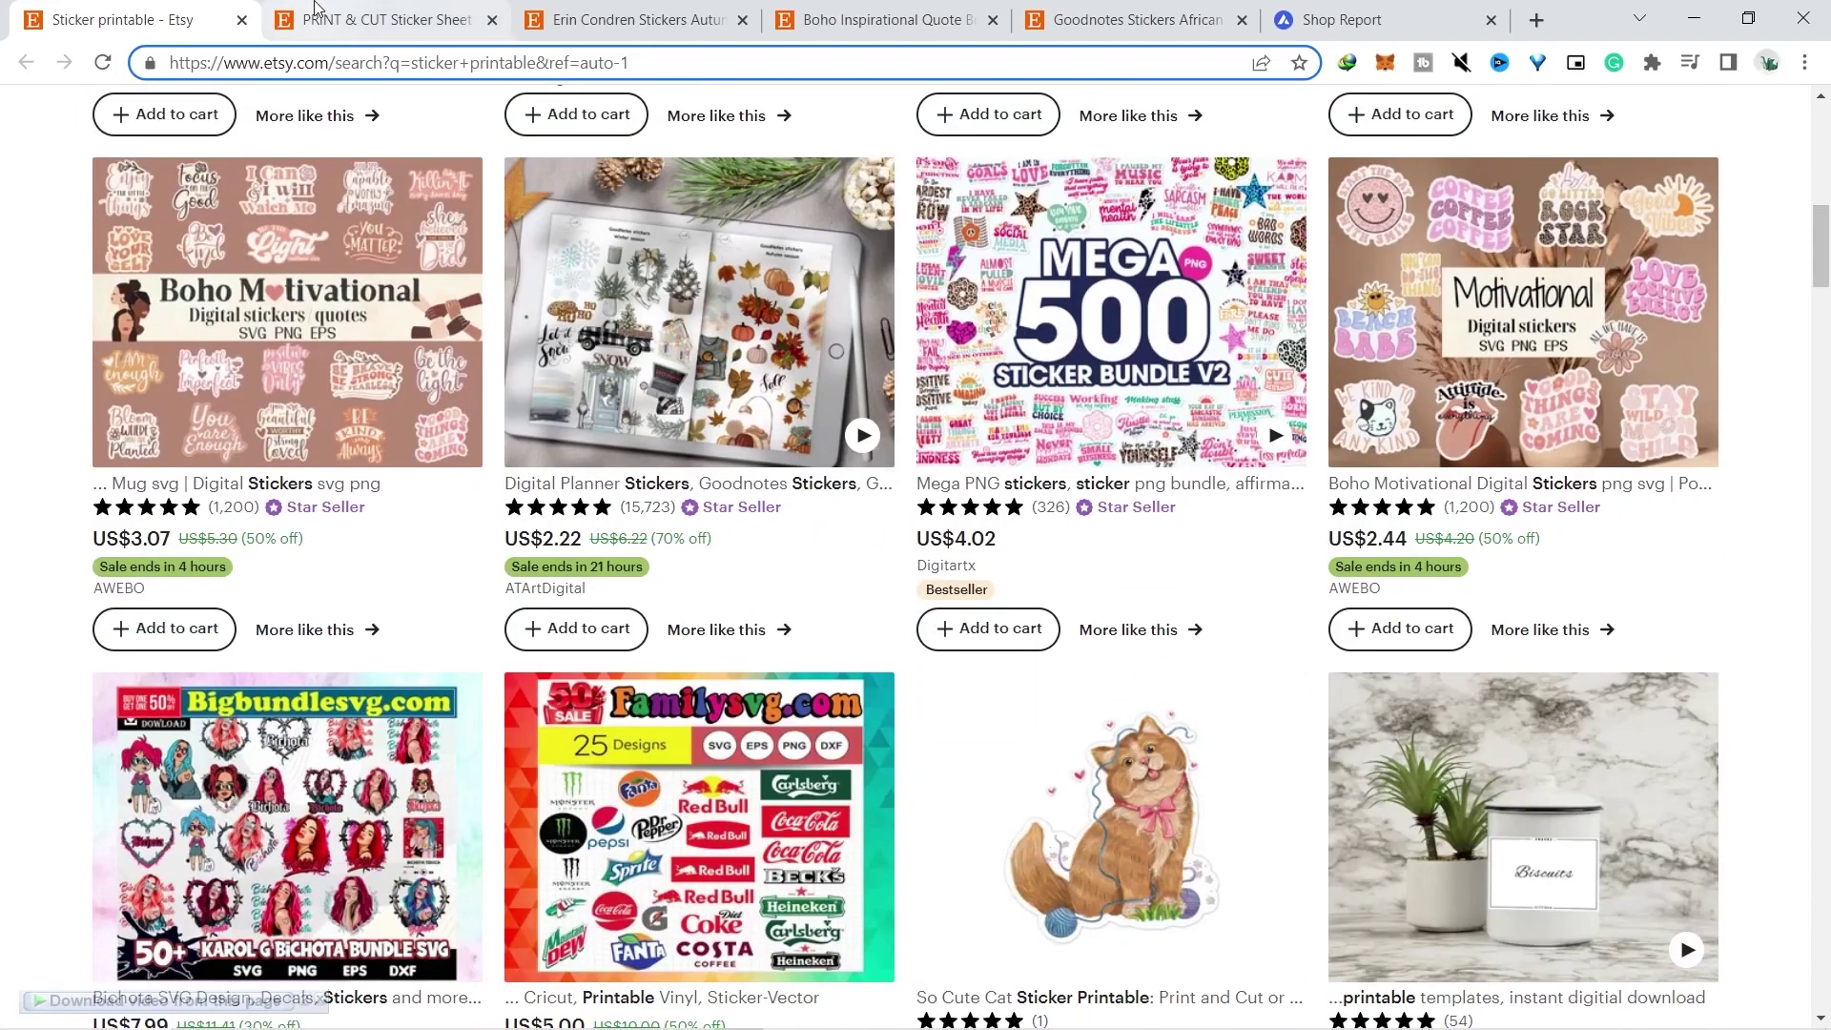
left_click(367, 21)
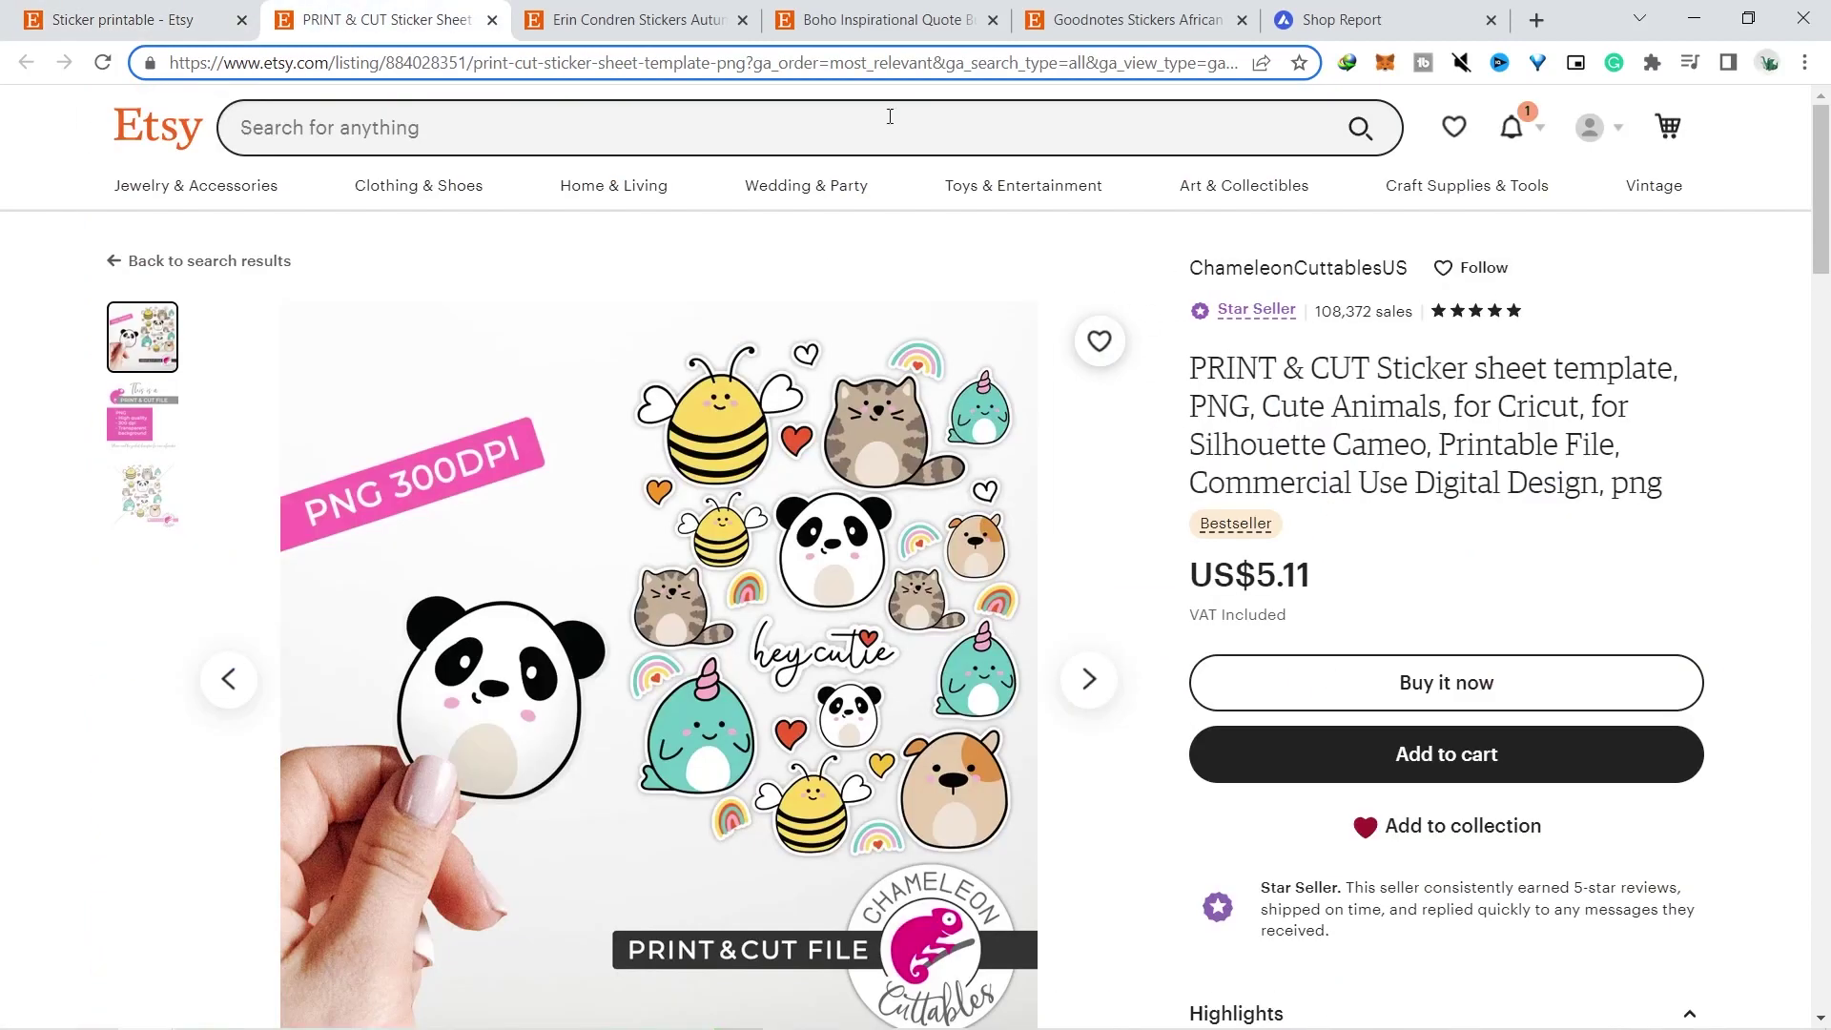
key("ctrl+Tab")
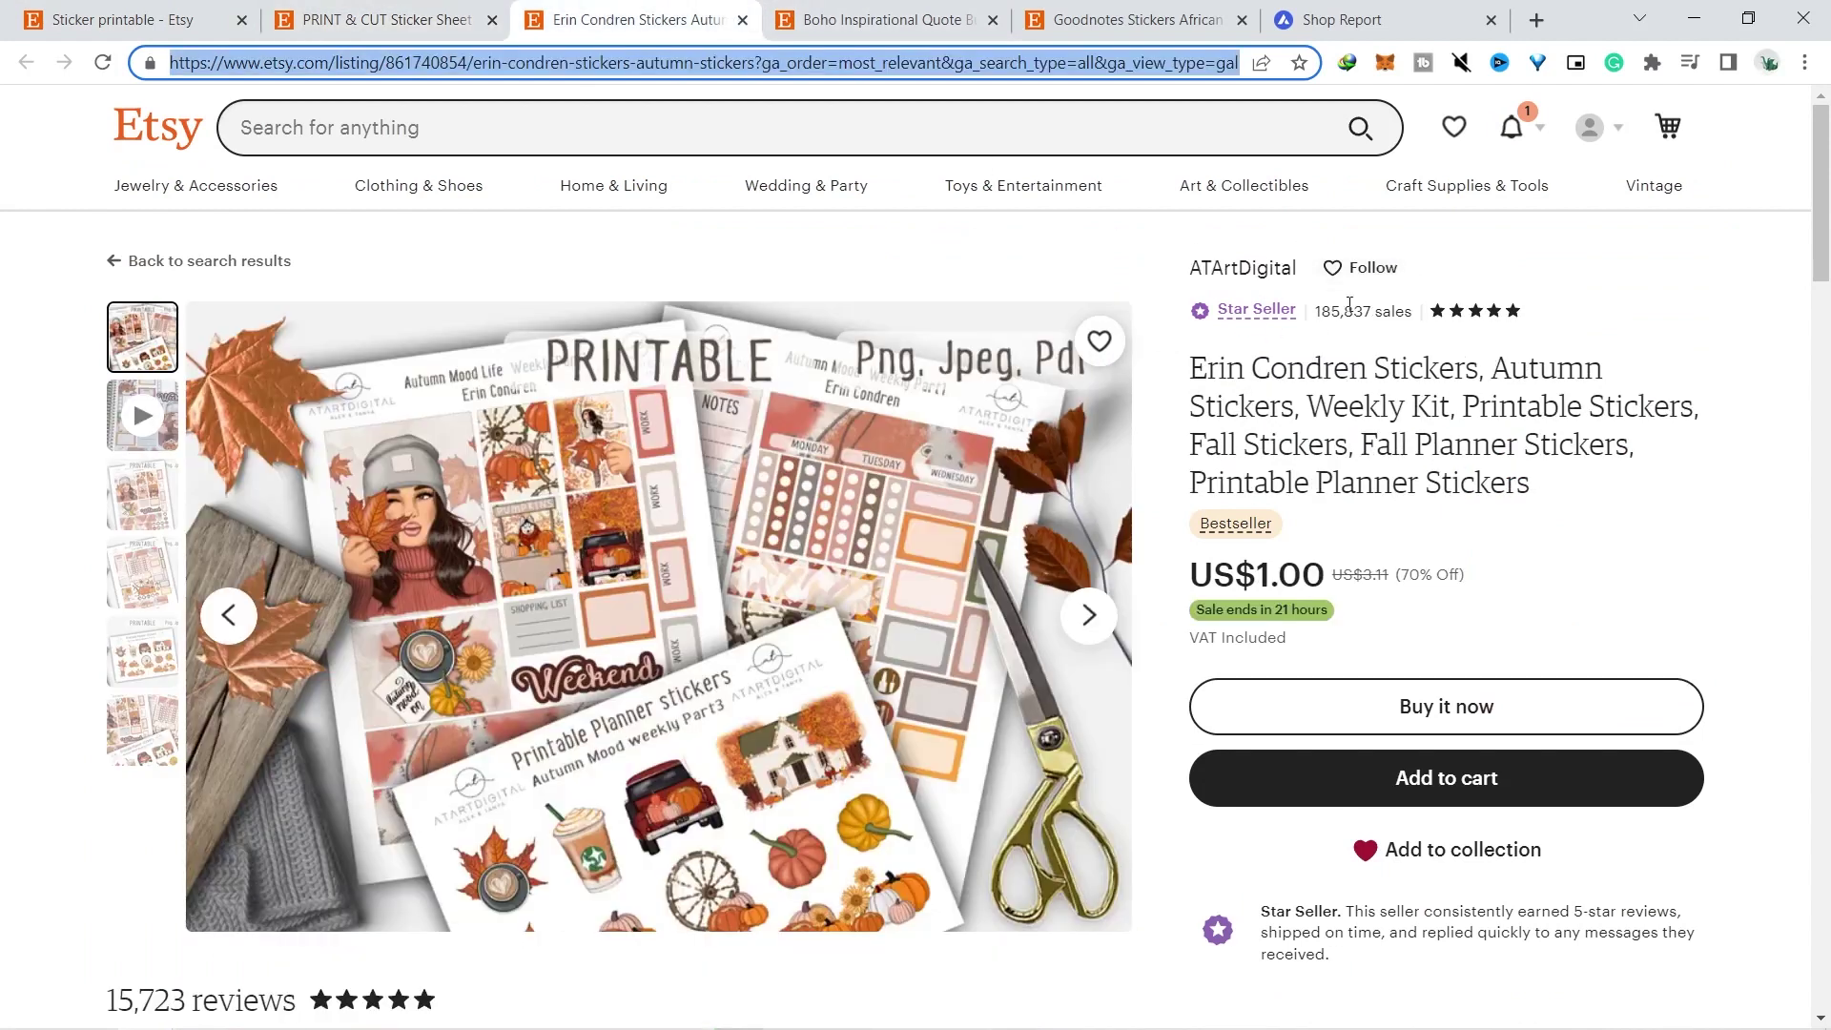
left_click_drag(1322, 307, 1361, 311)
key("ctrl+Tab")
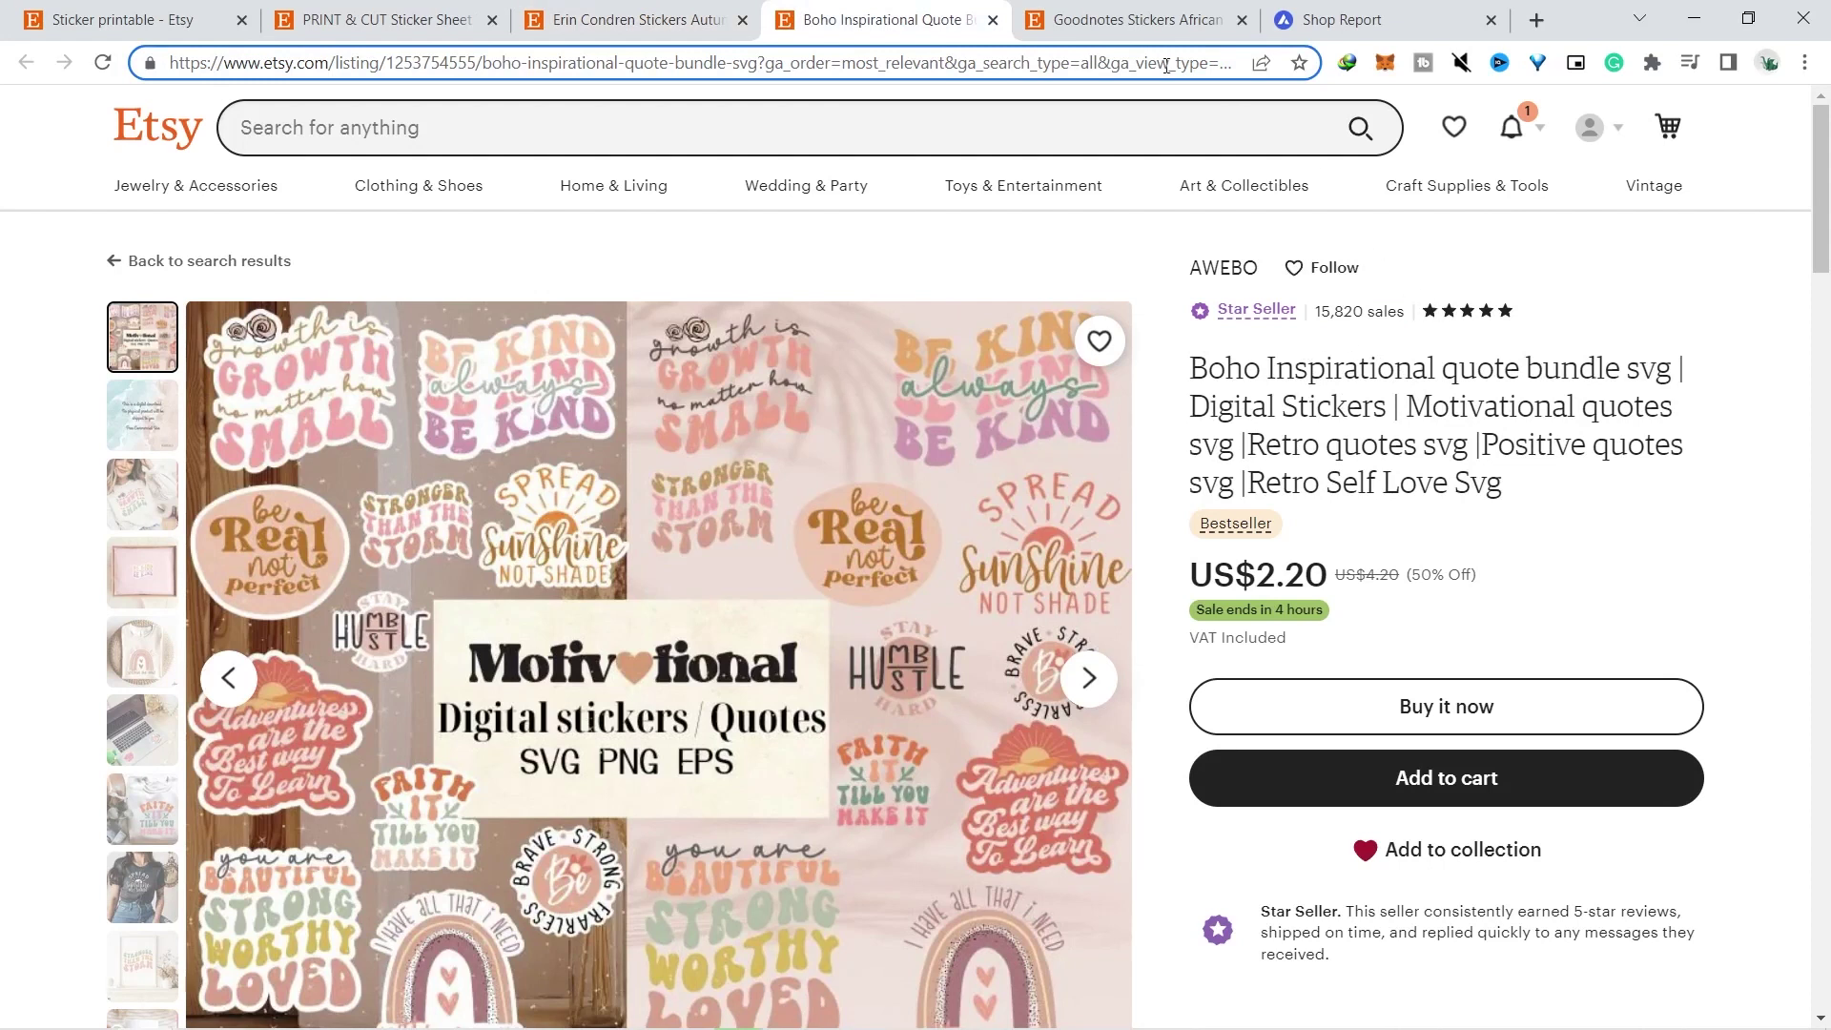
key("ctrl+Tab")
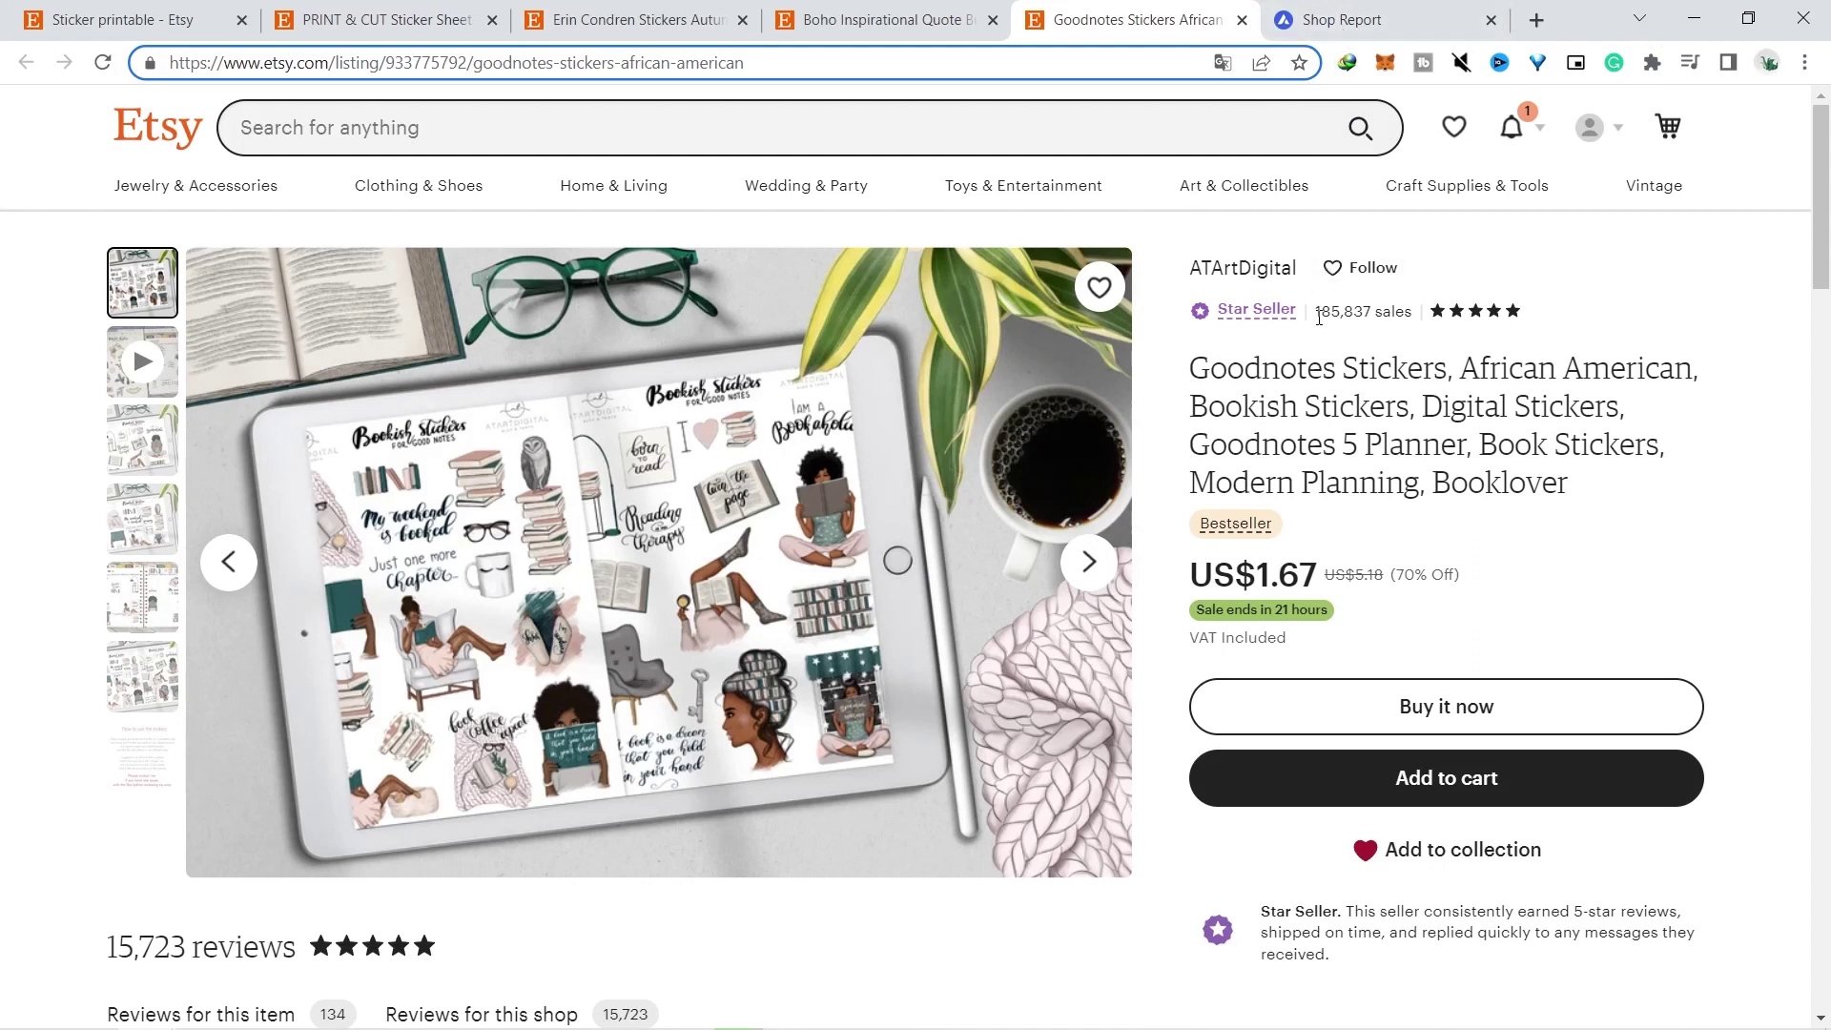
Review the ATArtDigital shop report and its listings in Alura, and view the preview images of the Erin Condren autumn stickers on Etsy
key("ctrl+Tab")
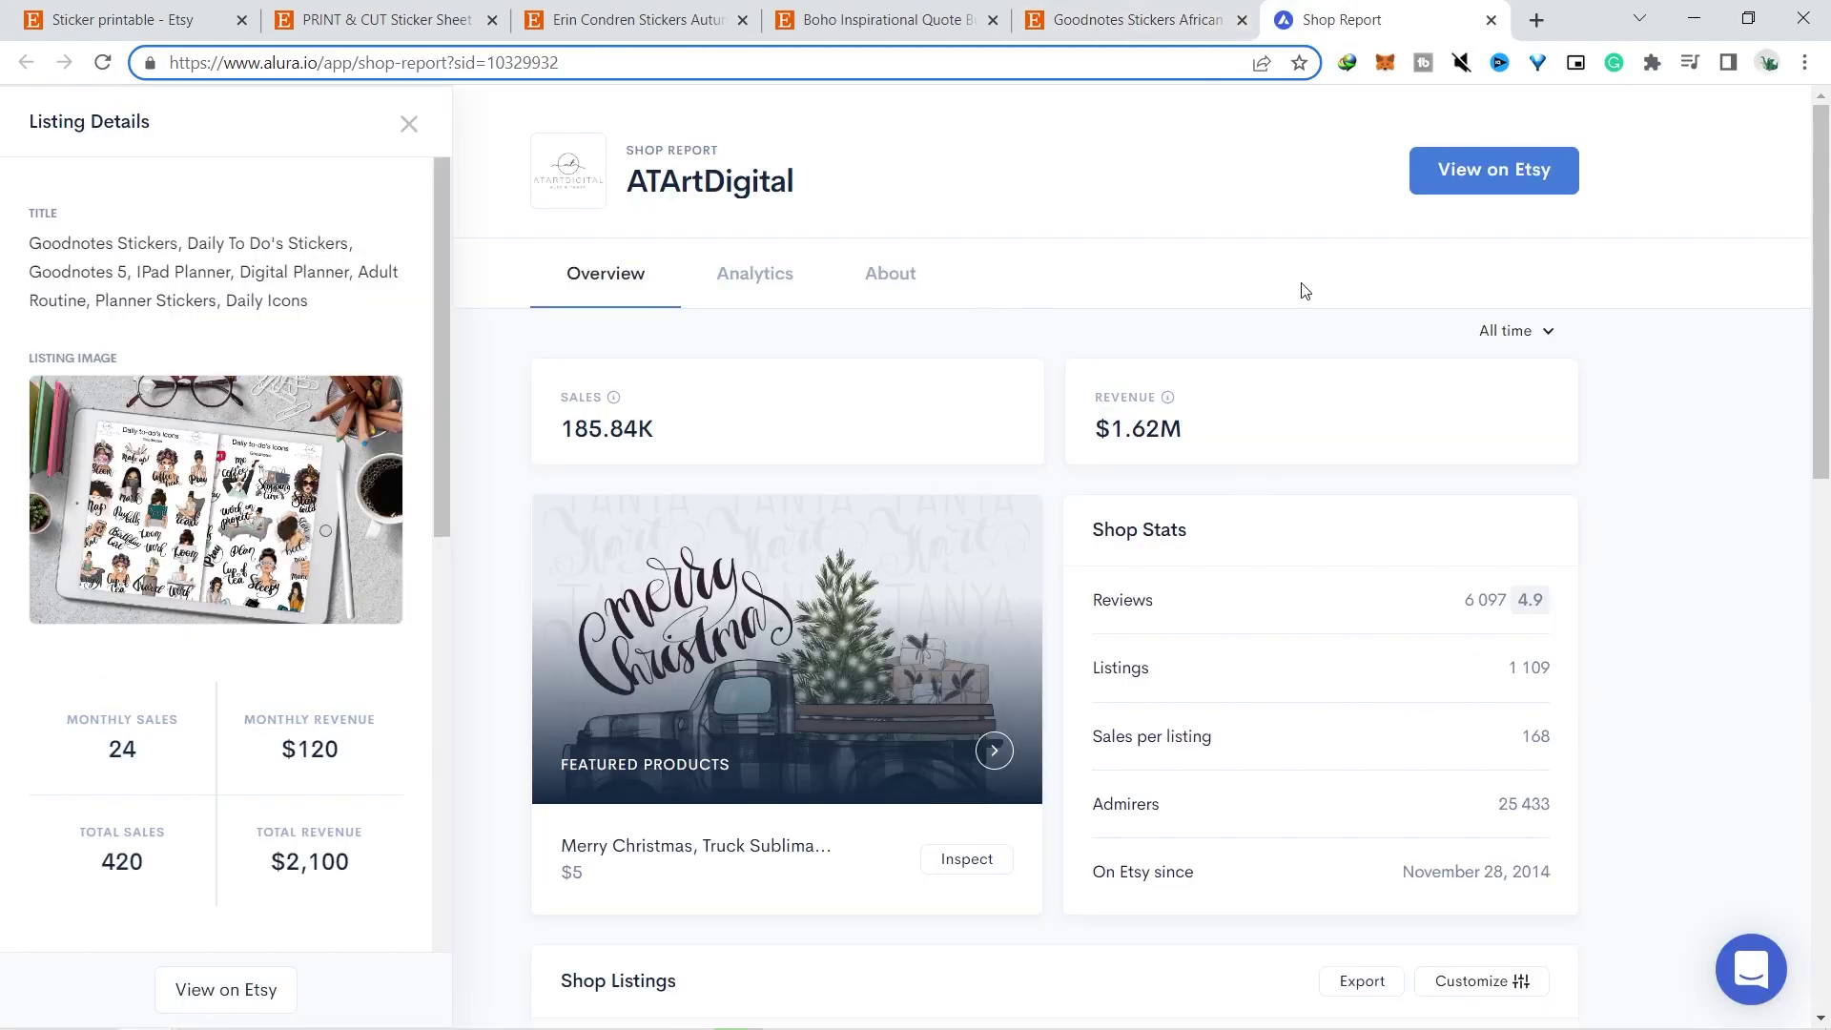
left_click_drag(1821, 305, 1830, 599)
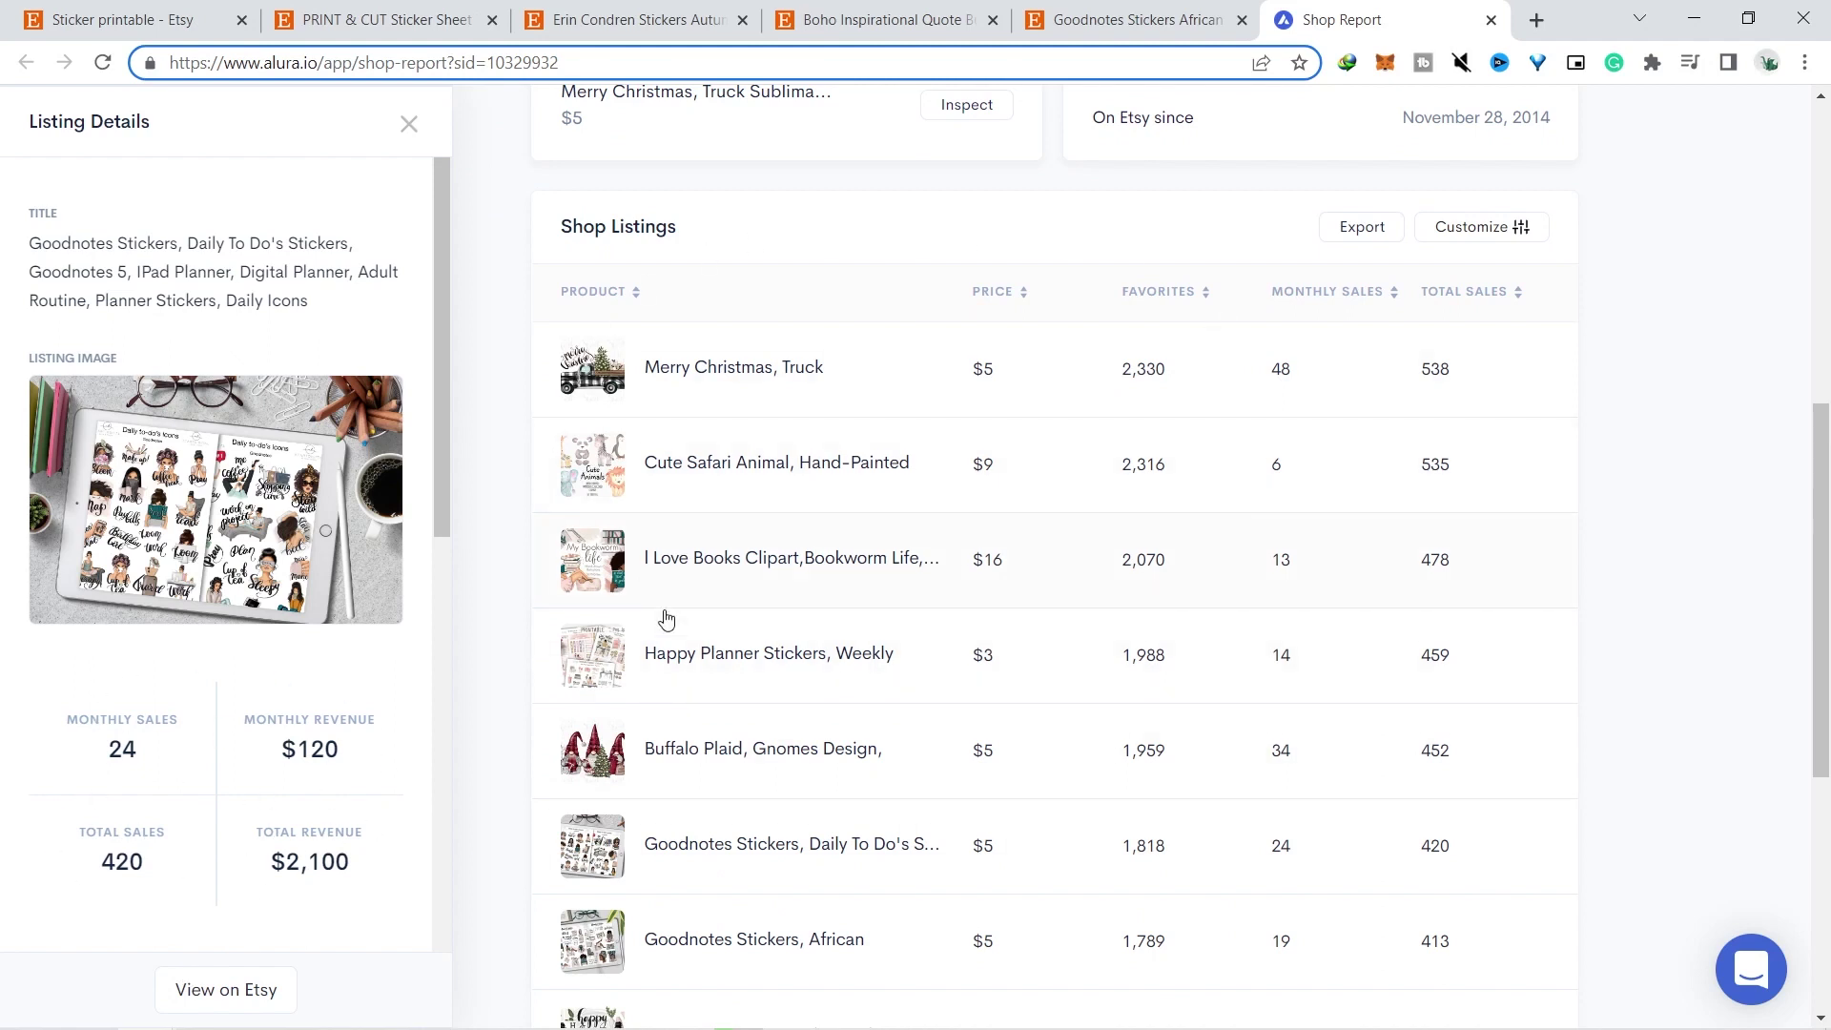
scroll(785, 444, "up", 1)
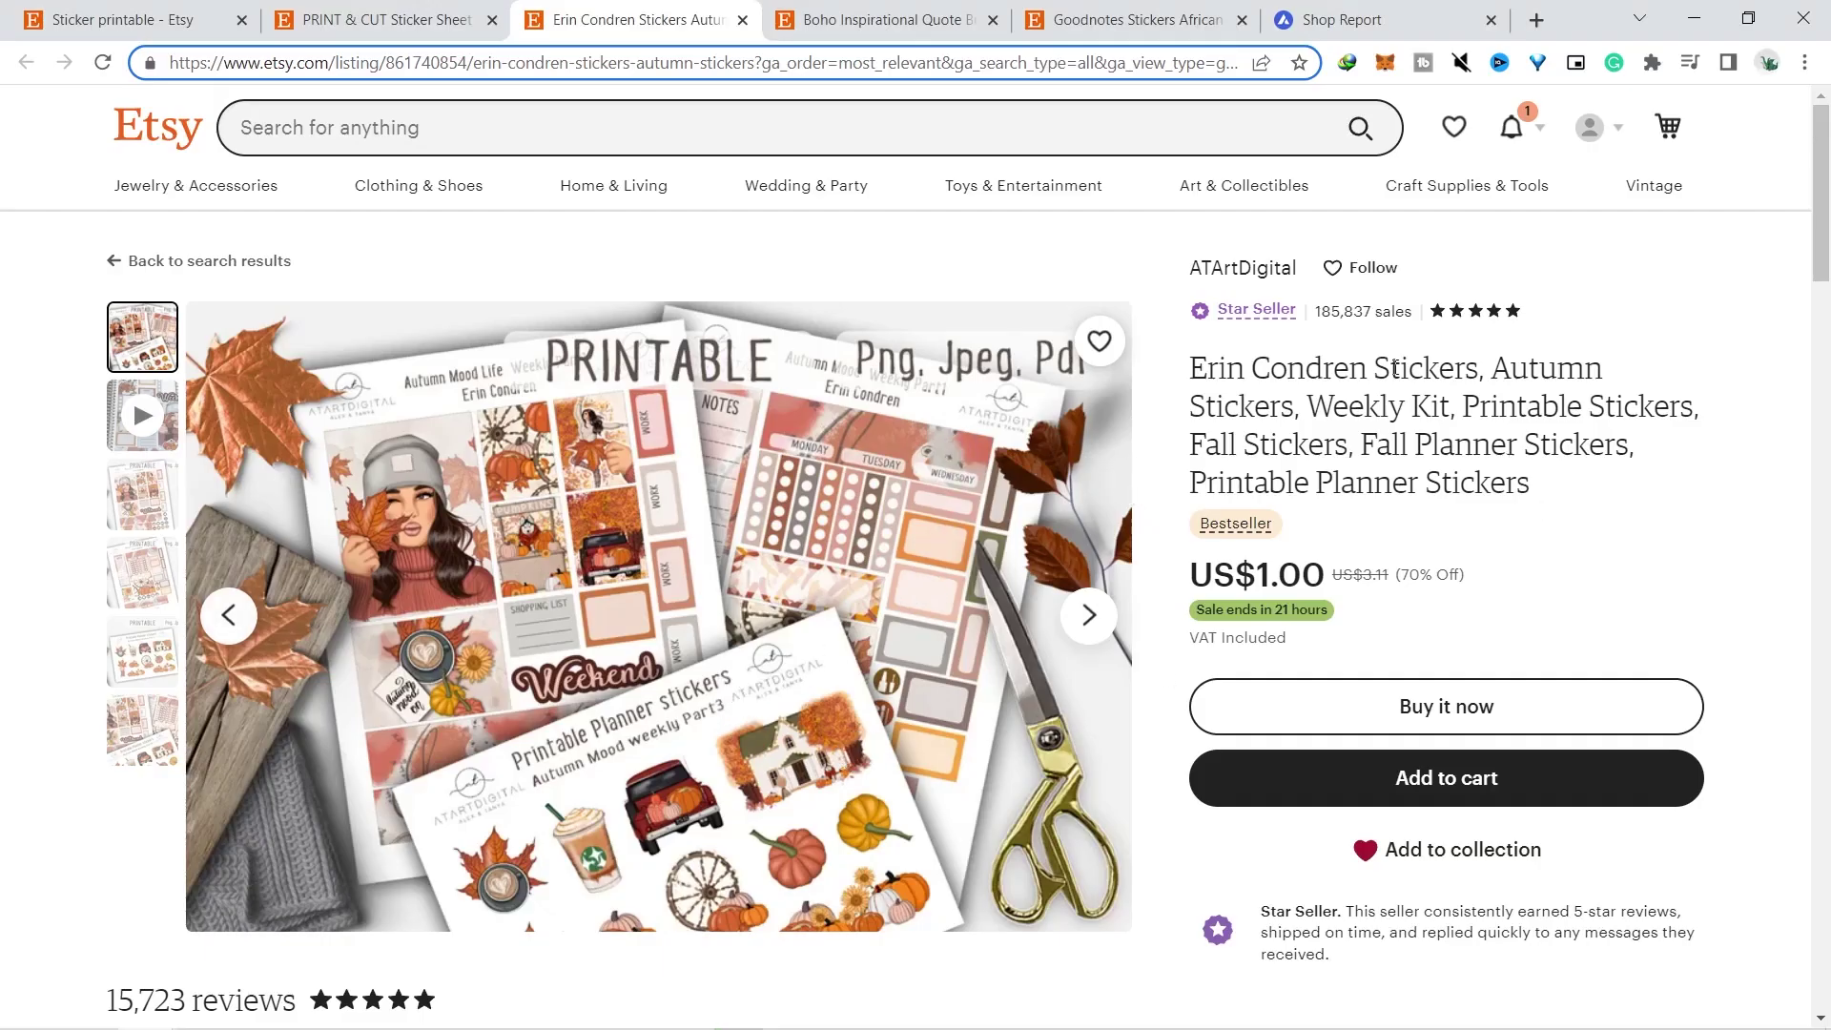
left_click(136, 490)
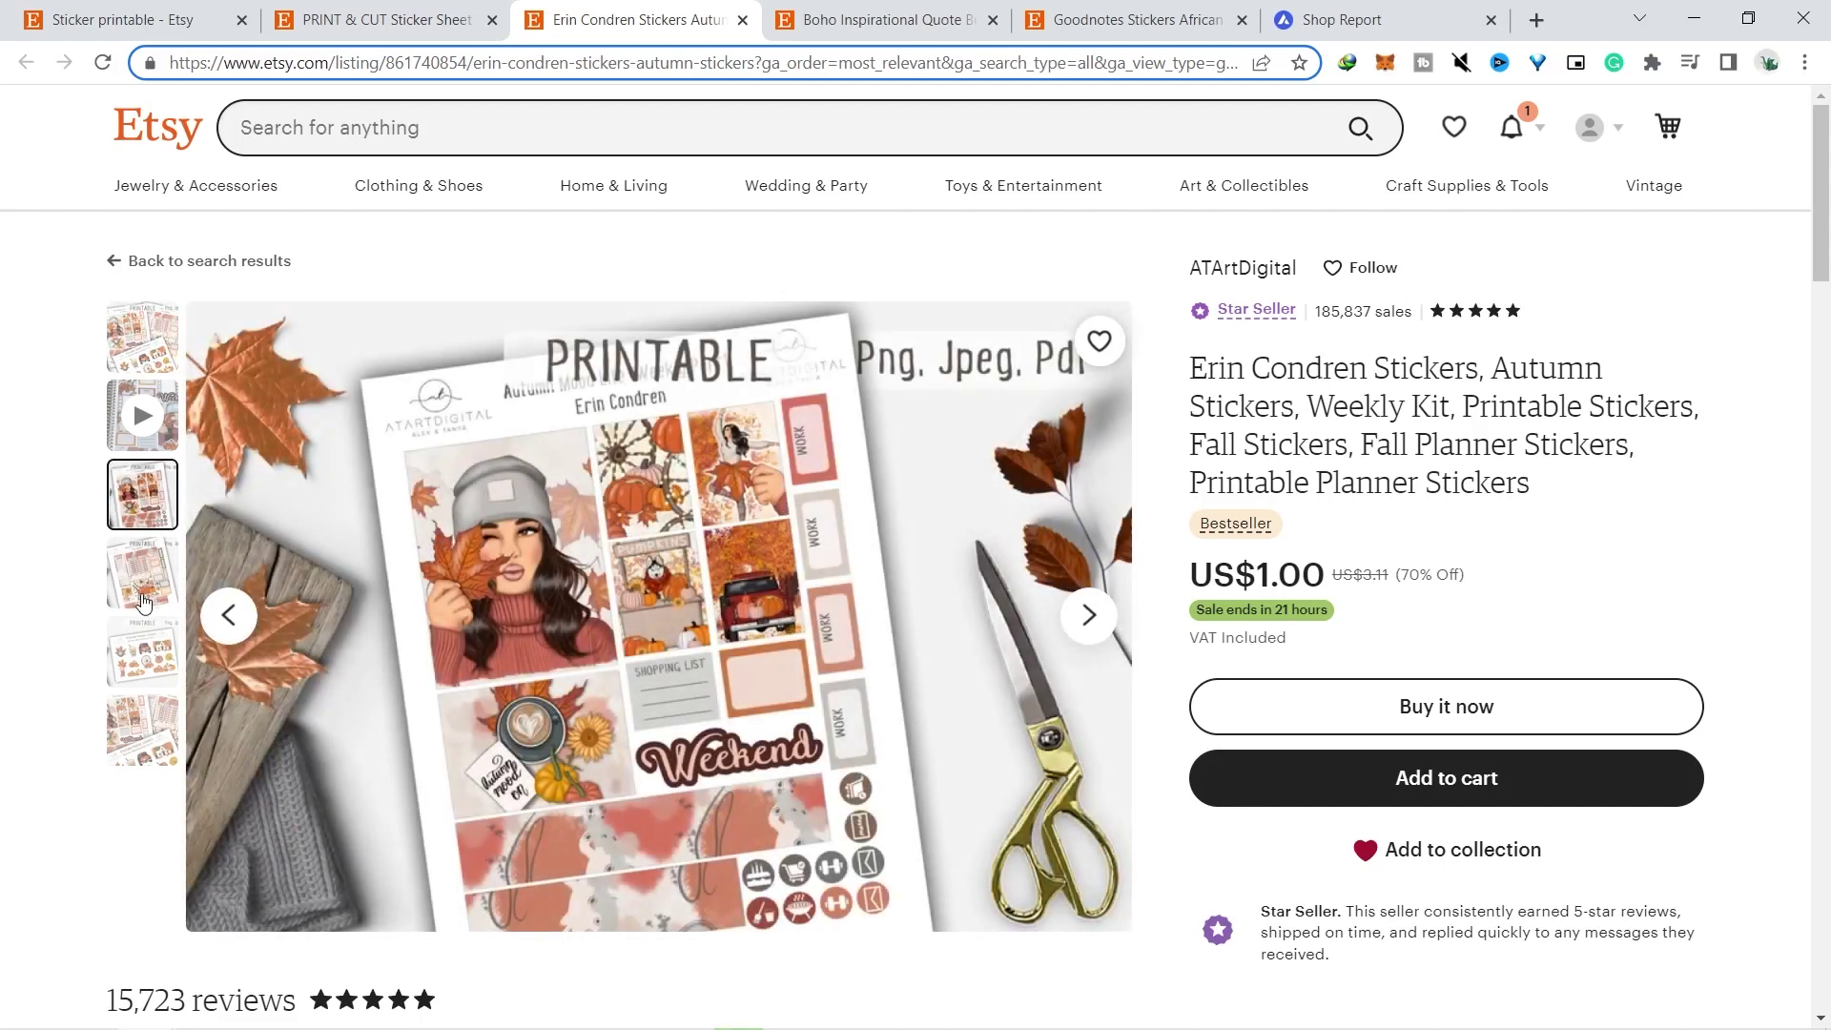
left_click(143, 577)
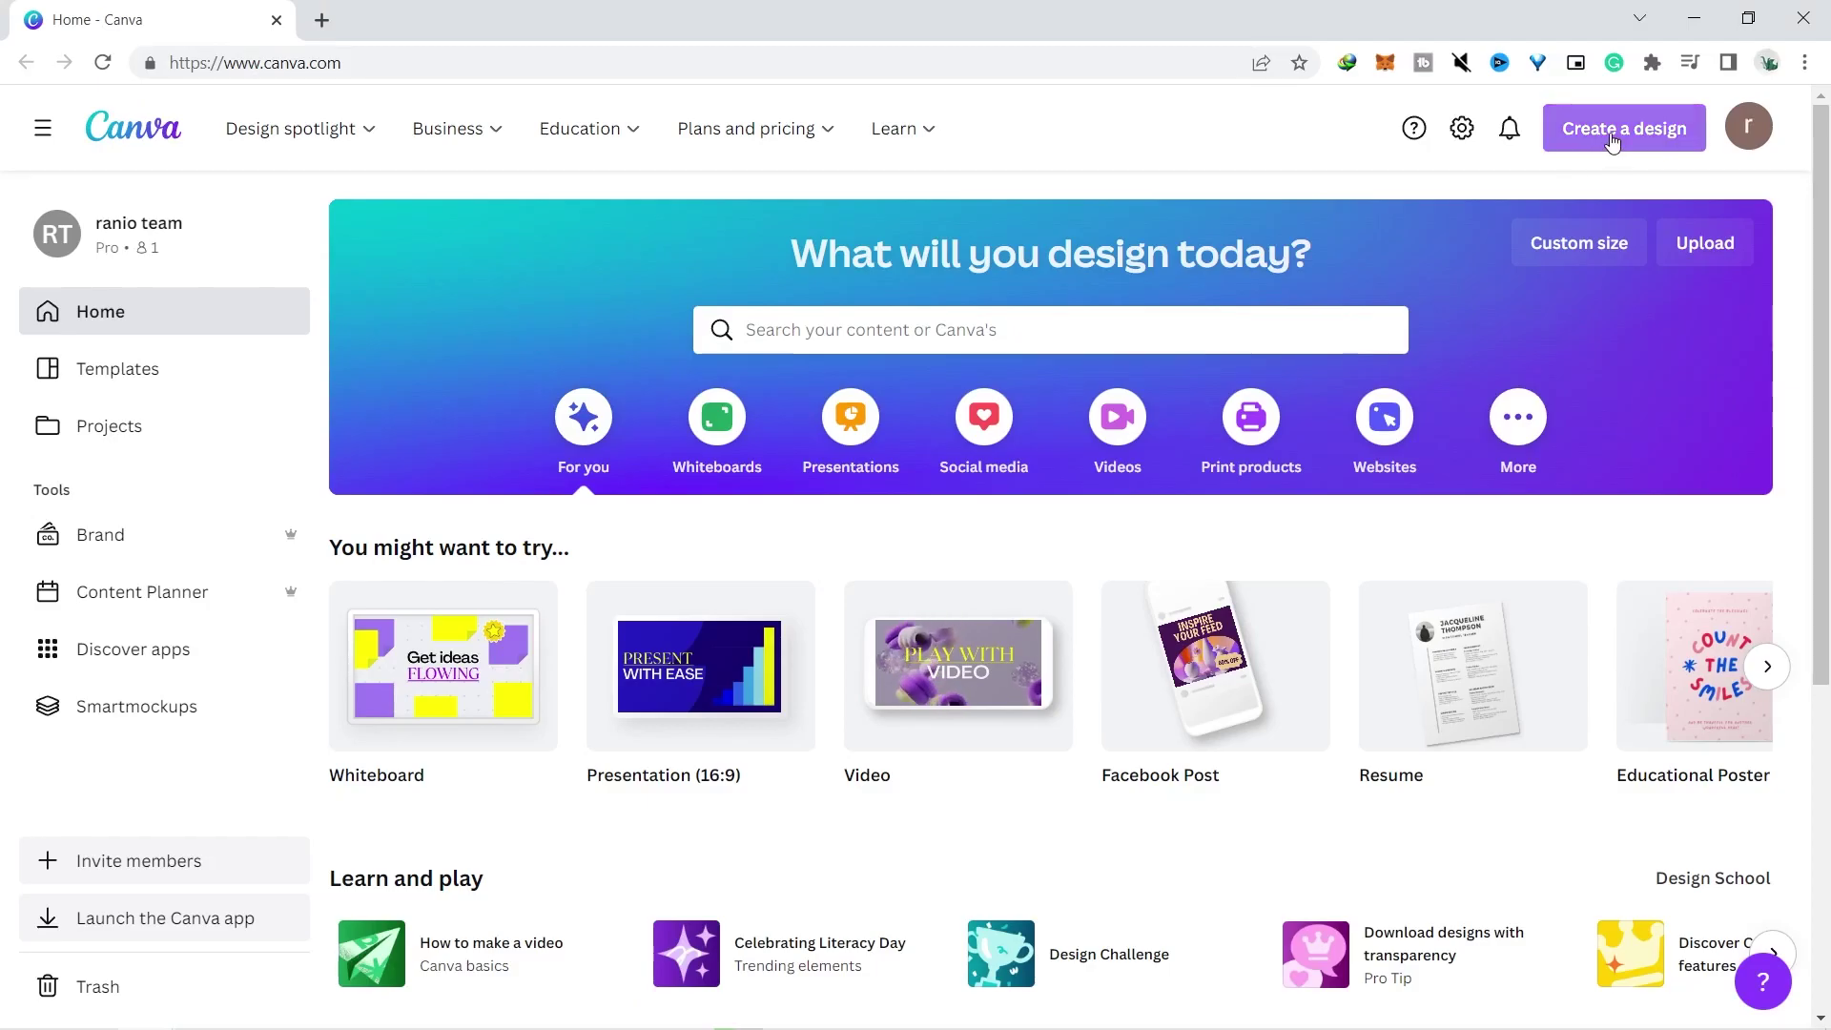
Switch to Canva and create a new blank A4 Document design
left_click(1625, 128)
type("a")
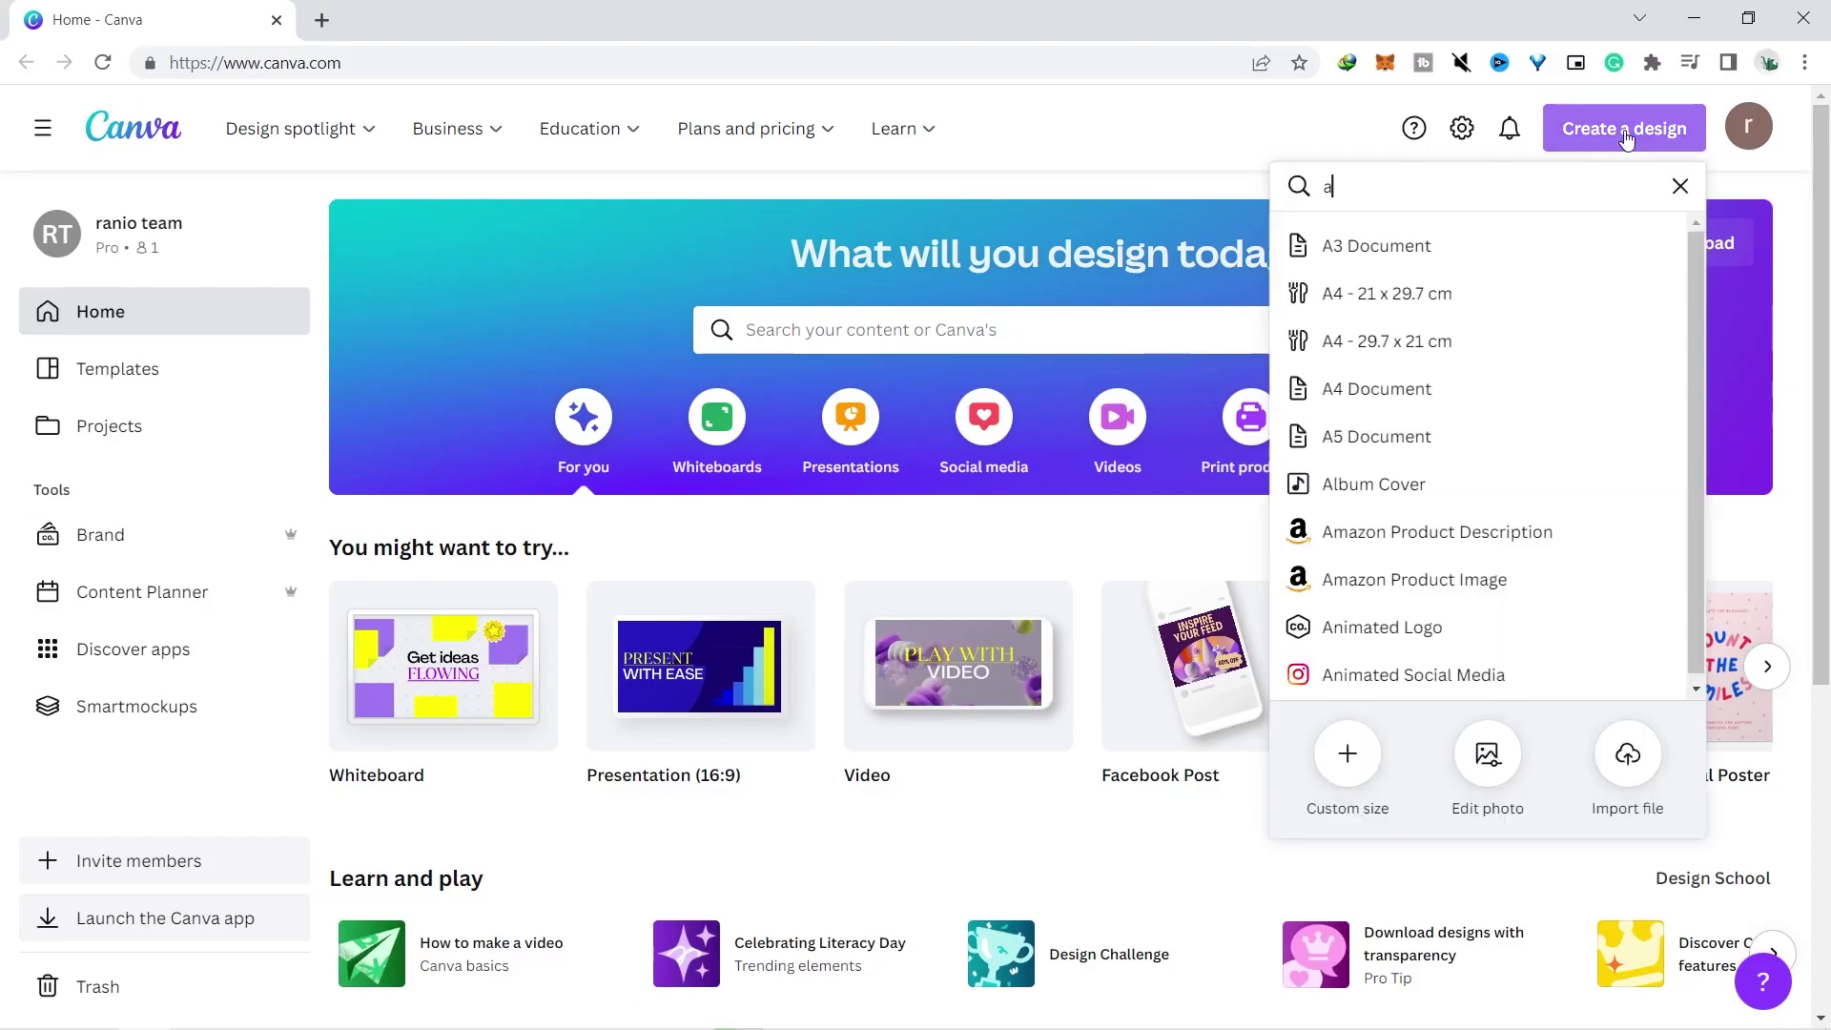
left_click(1364, 405)
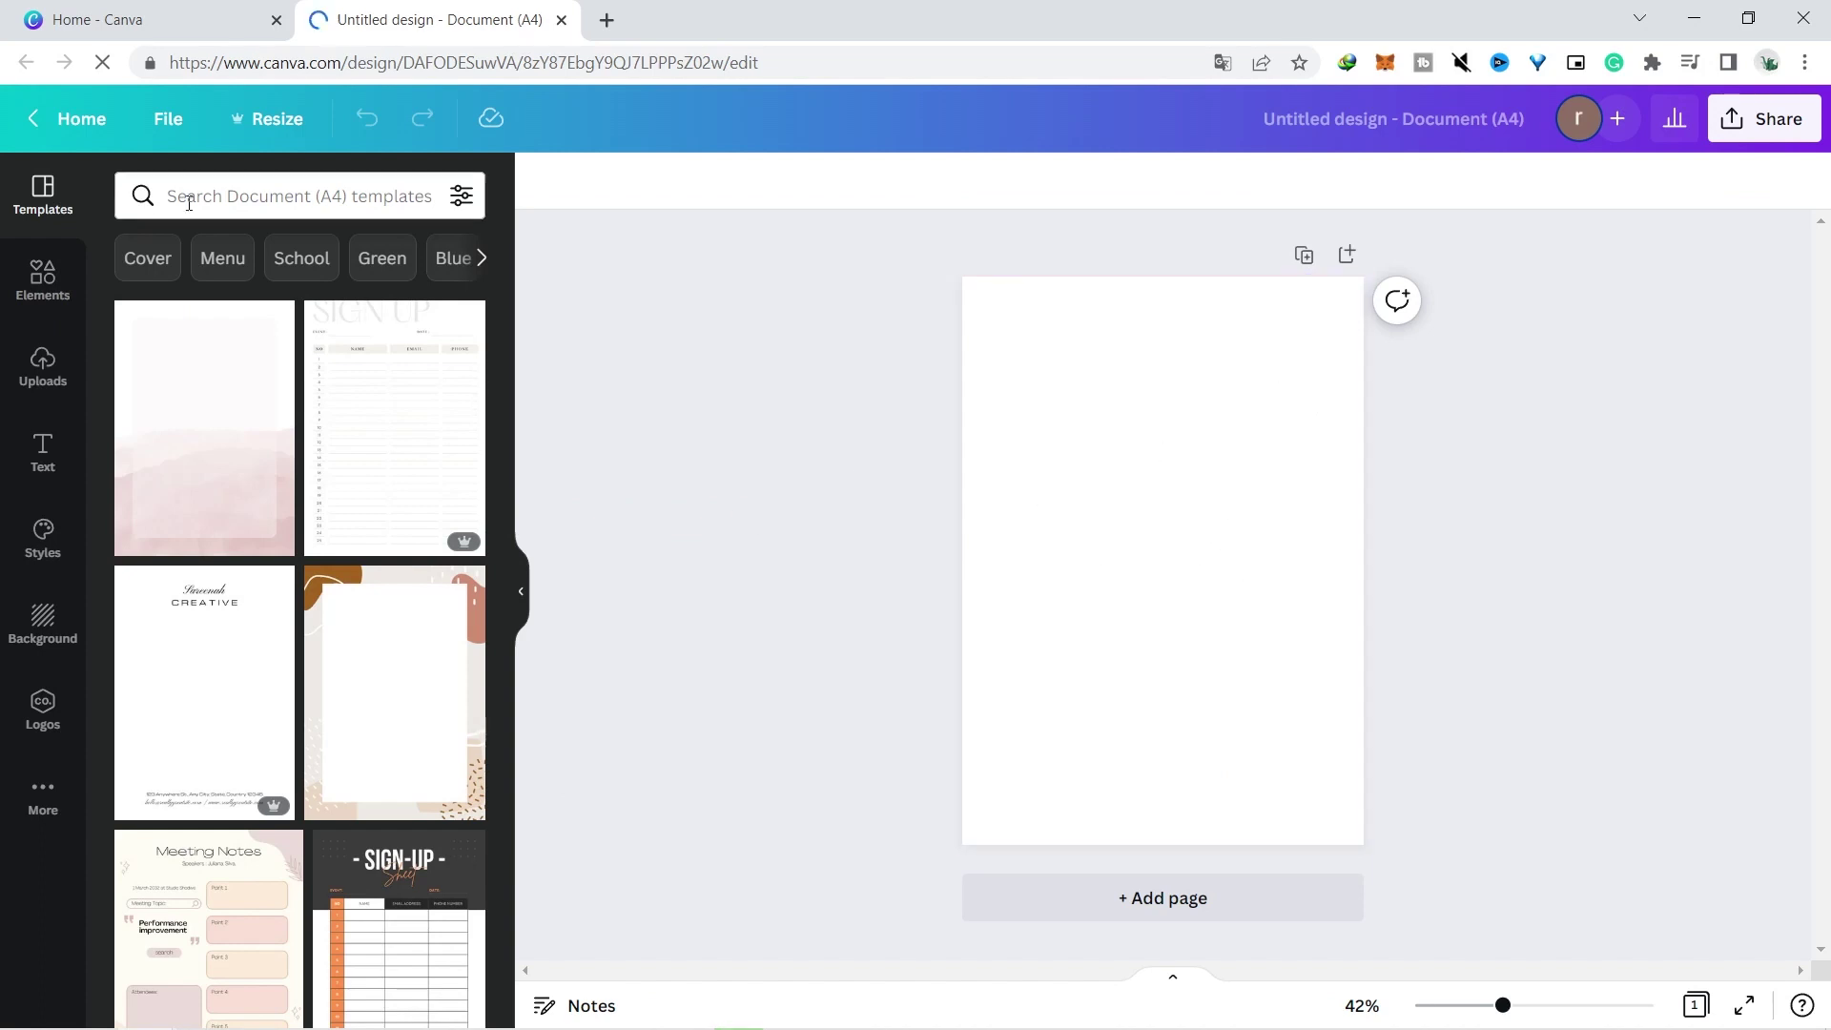
Search Canva's elements for "cute animal"
left_click(48, 275)
left_click(261, 197)
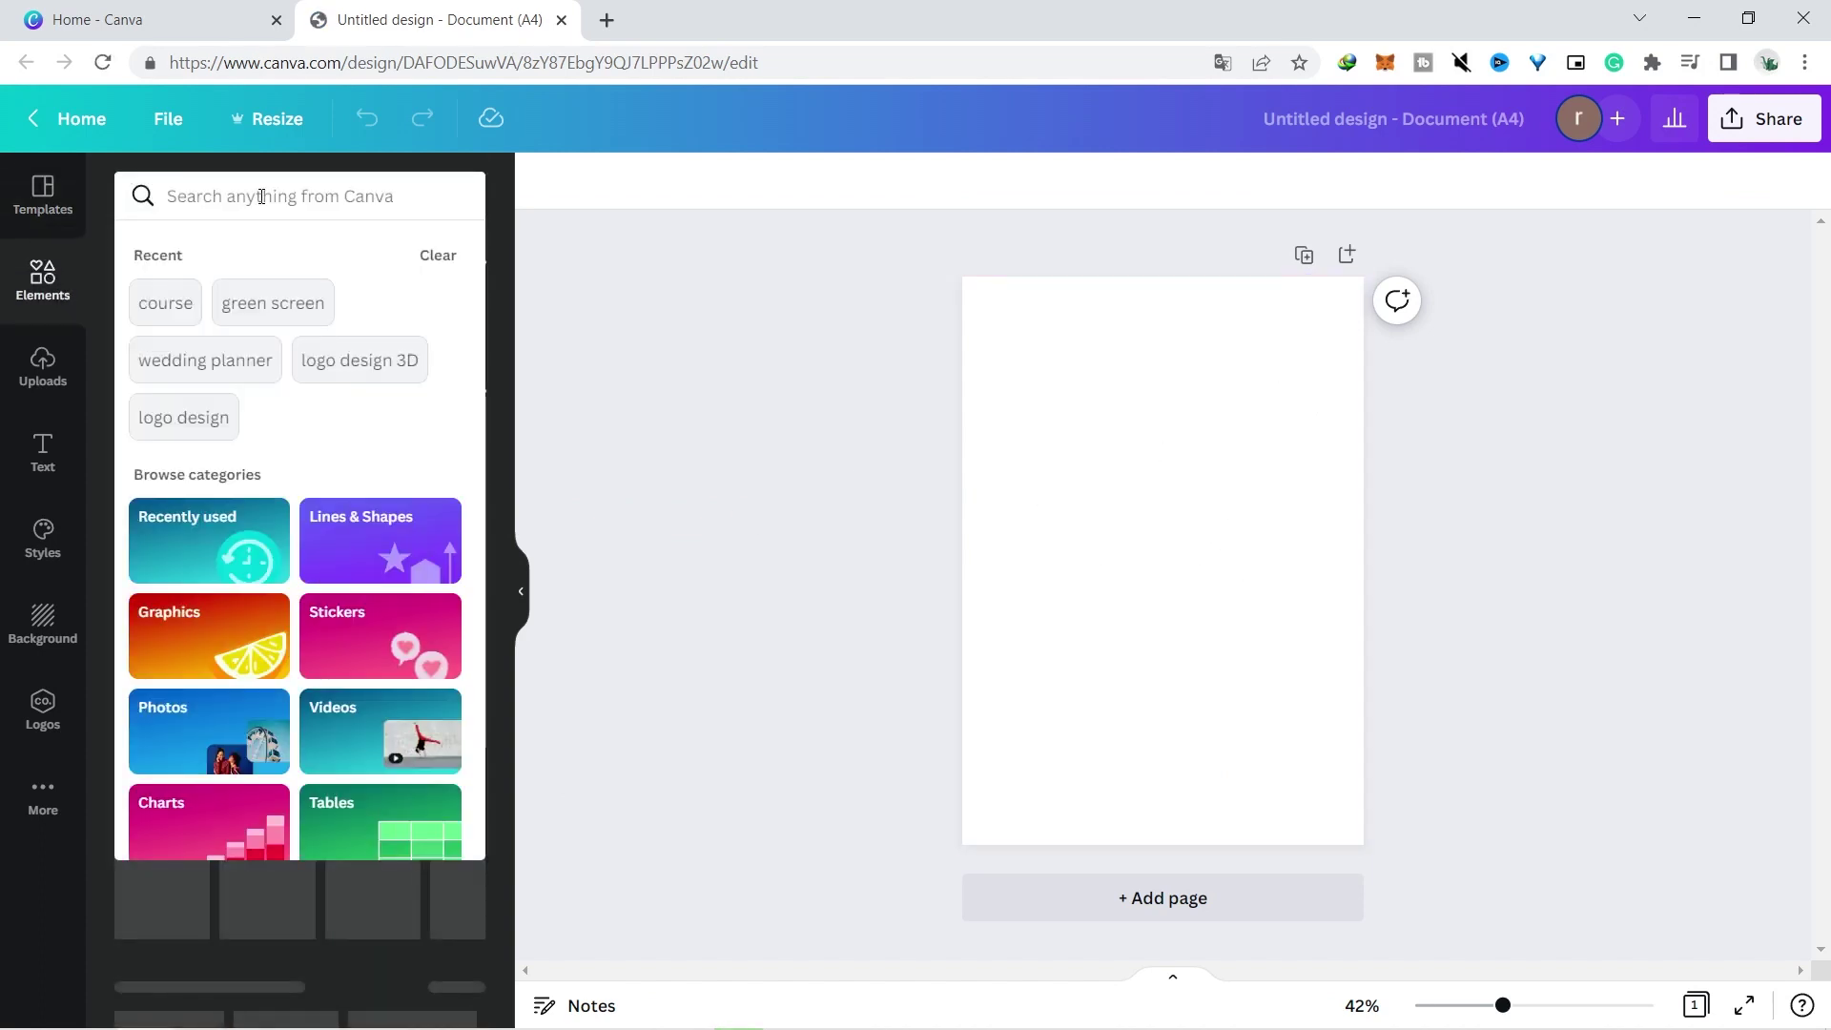
type("cute animal")
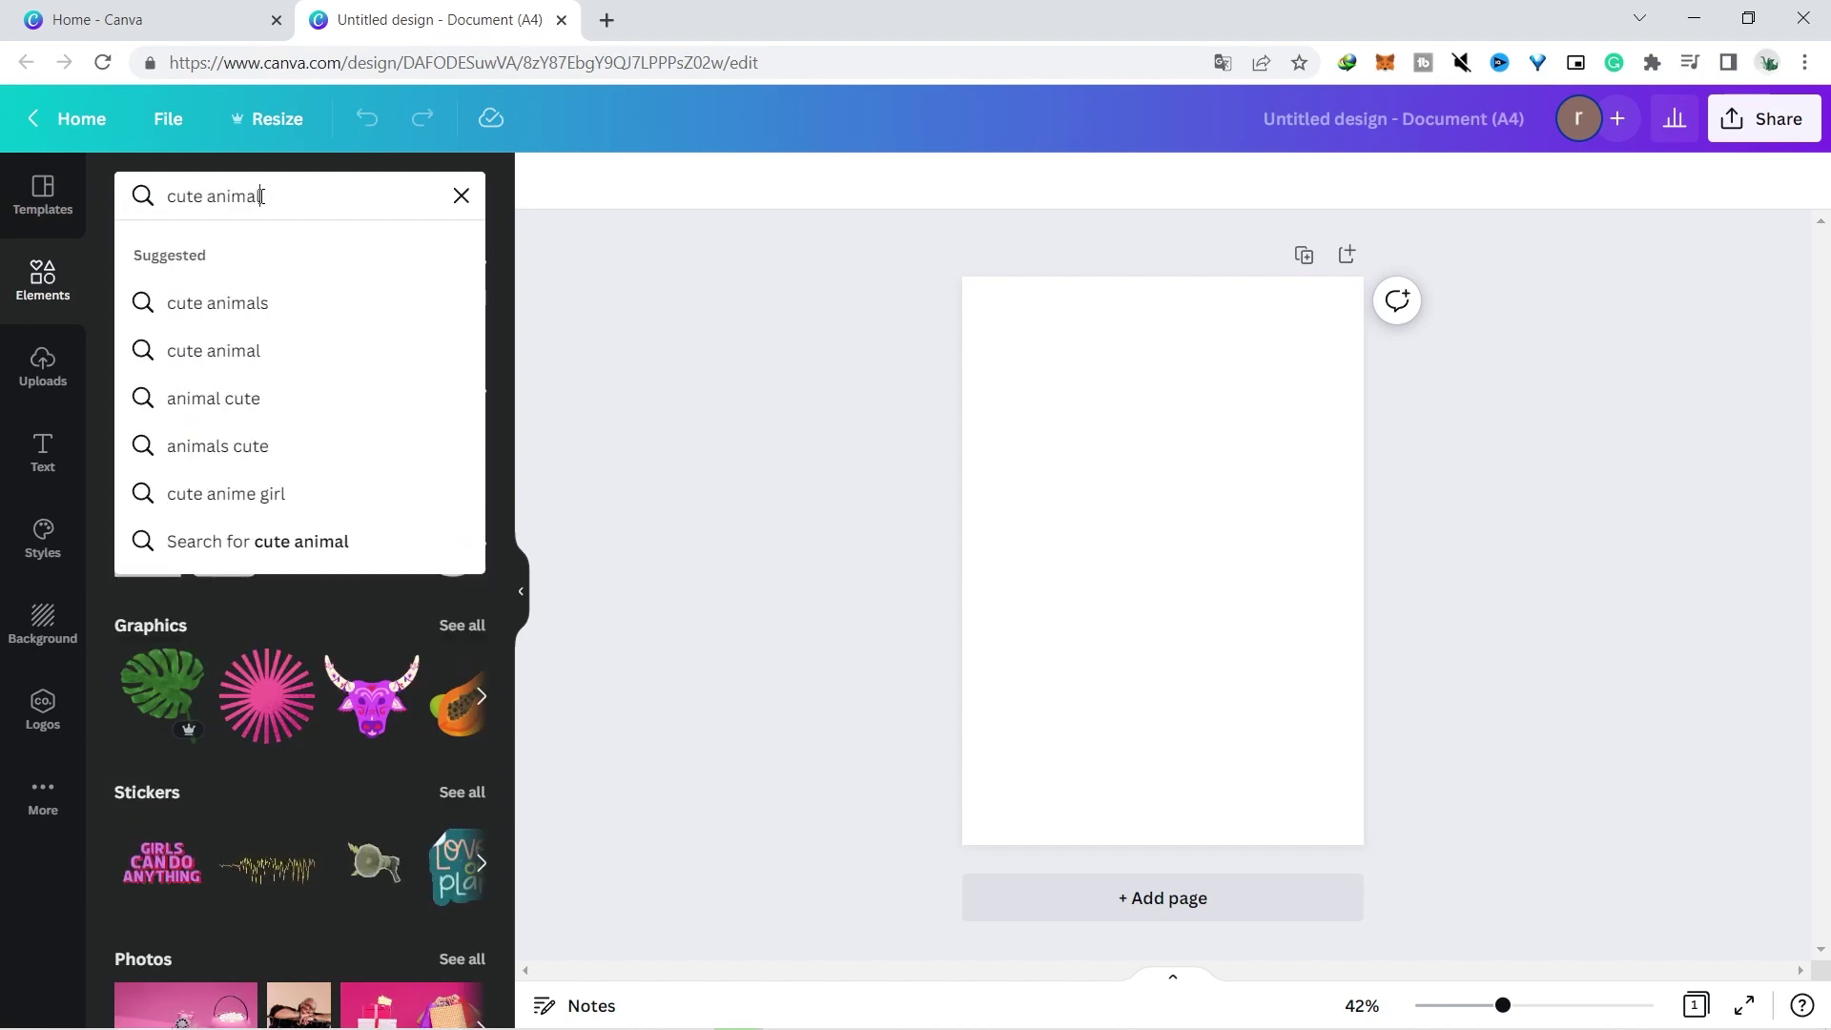
key("Return")
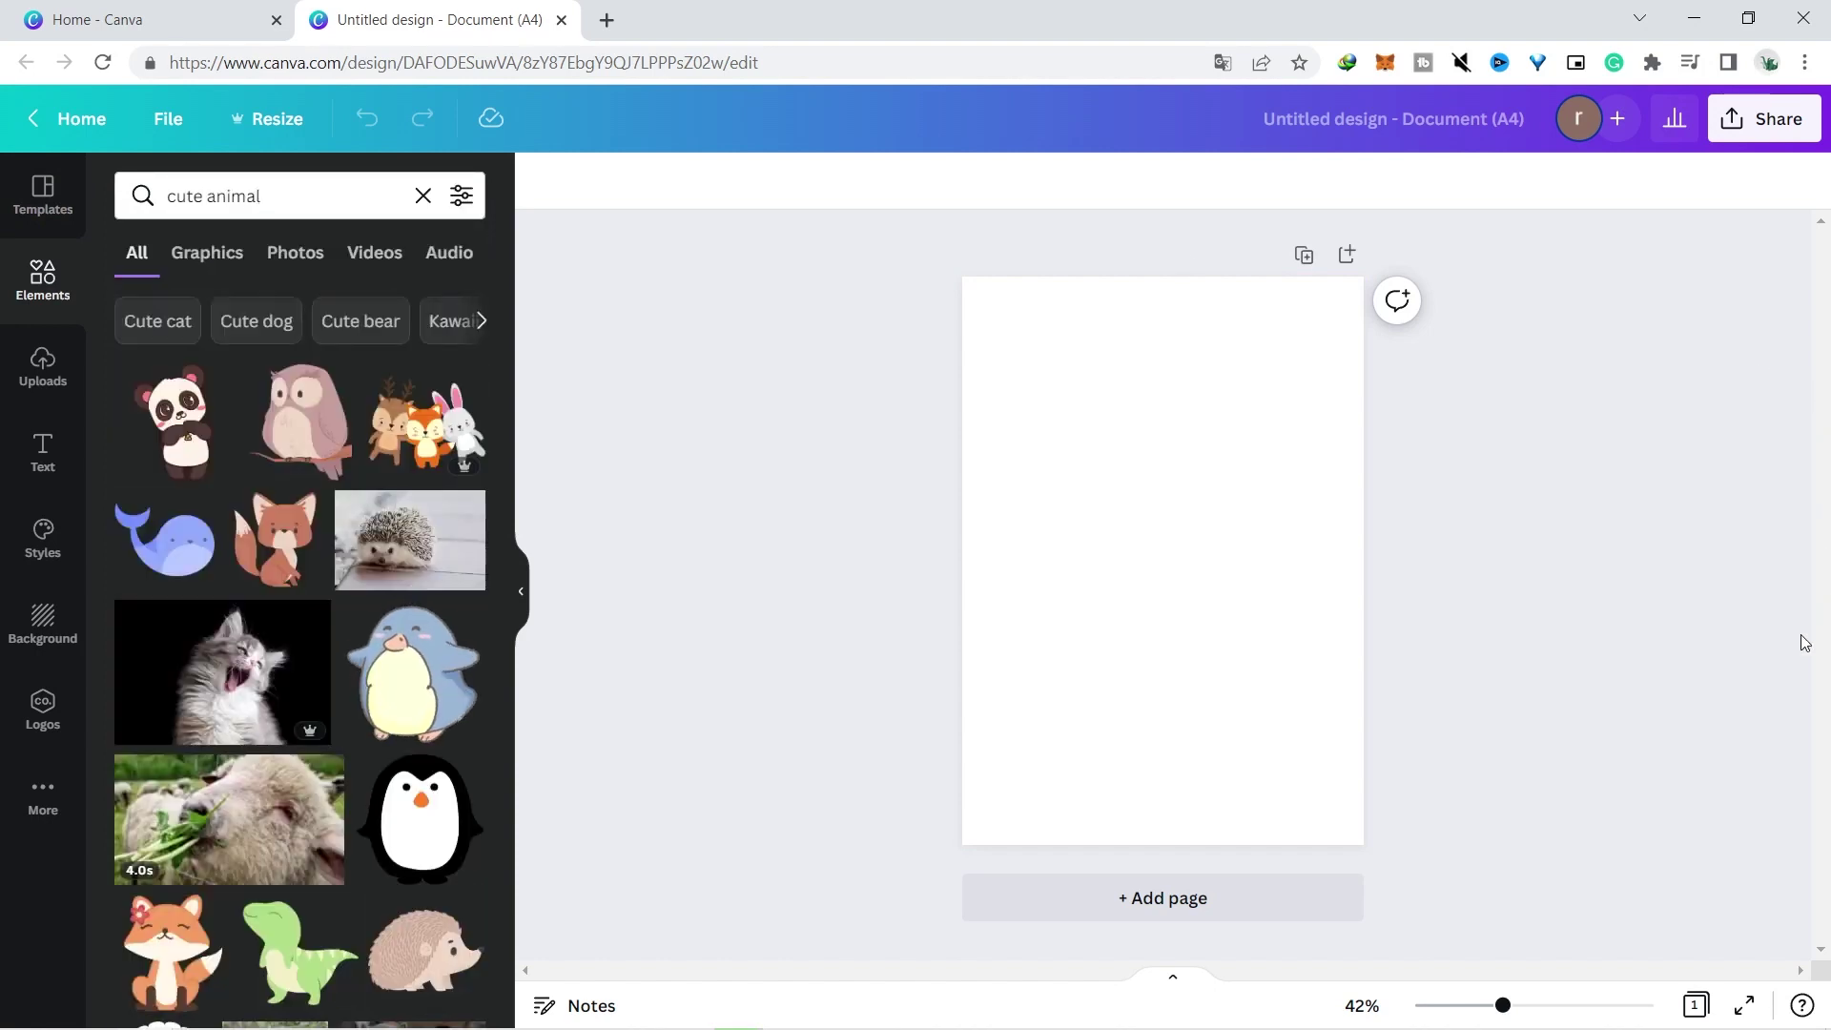
Add the owl, the deer-fox-rabbit group above it and the squirrel near the page's left edge, scaling the squirrel down
left_click(300, 425)
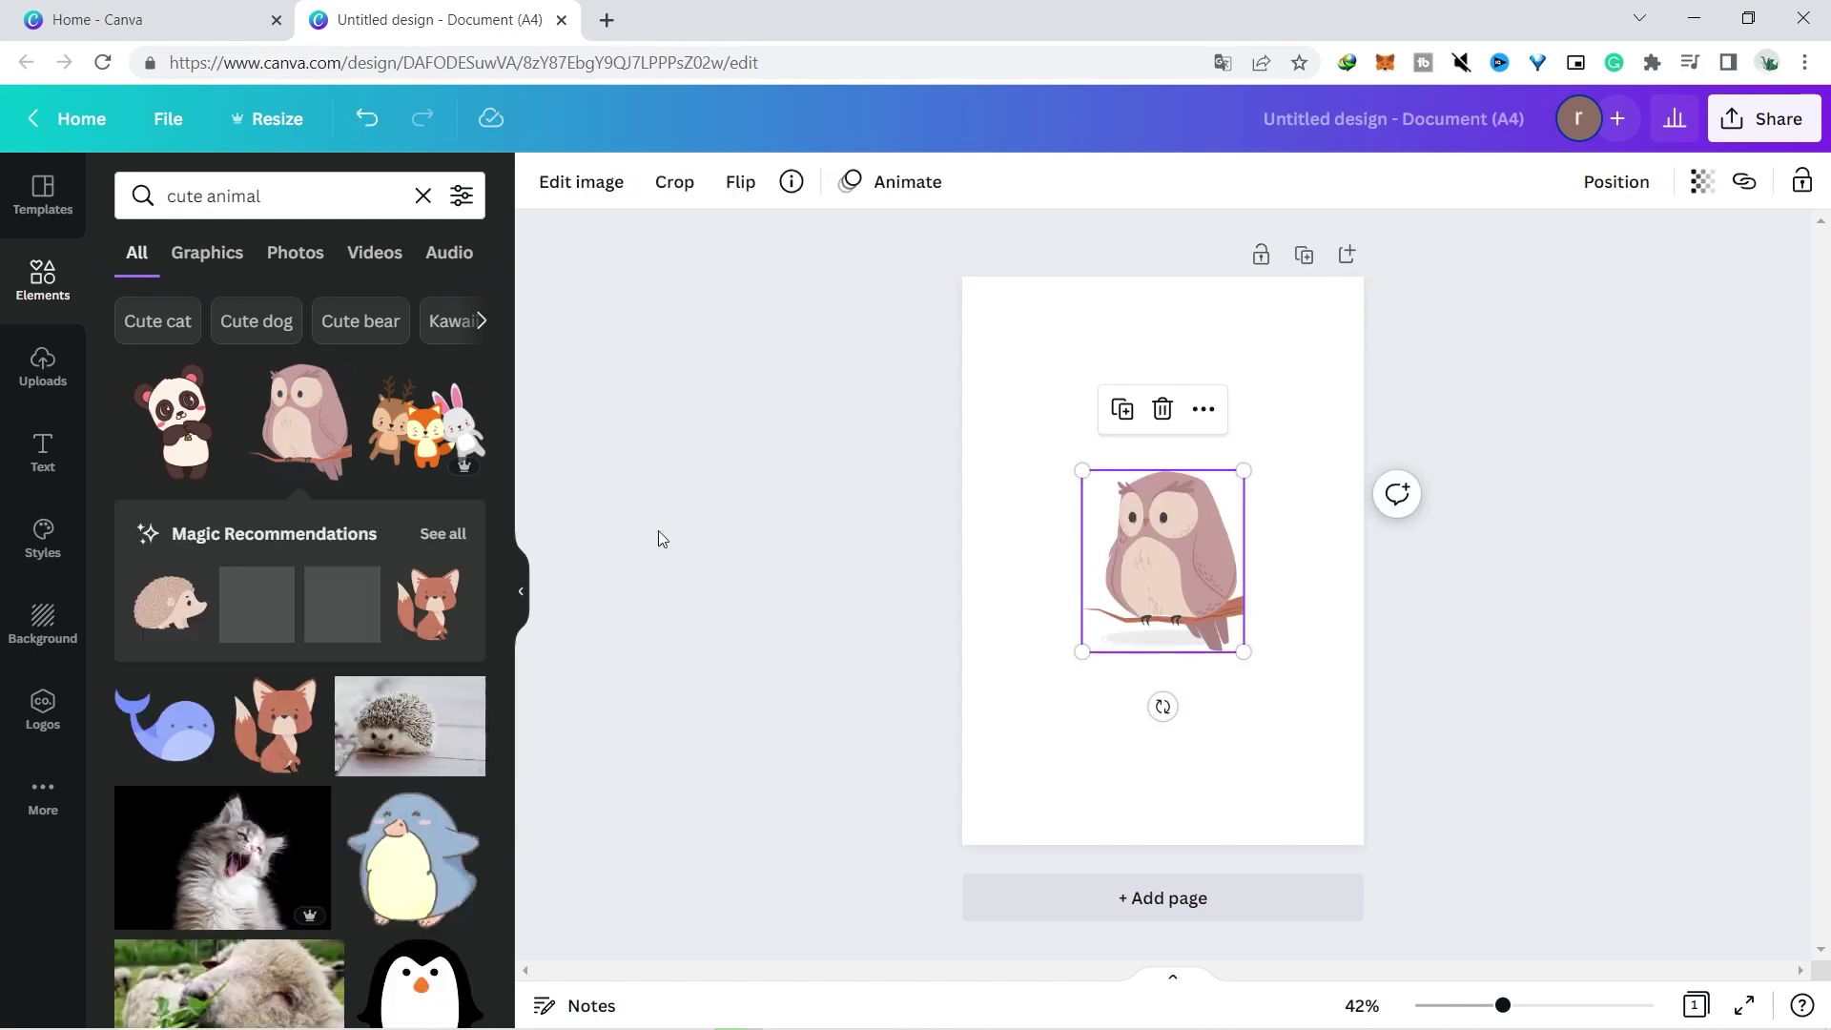
left_click(425, 419)
left_click_drag(1215, 593, 1221, 419)
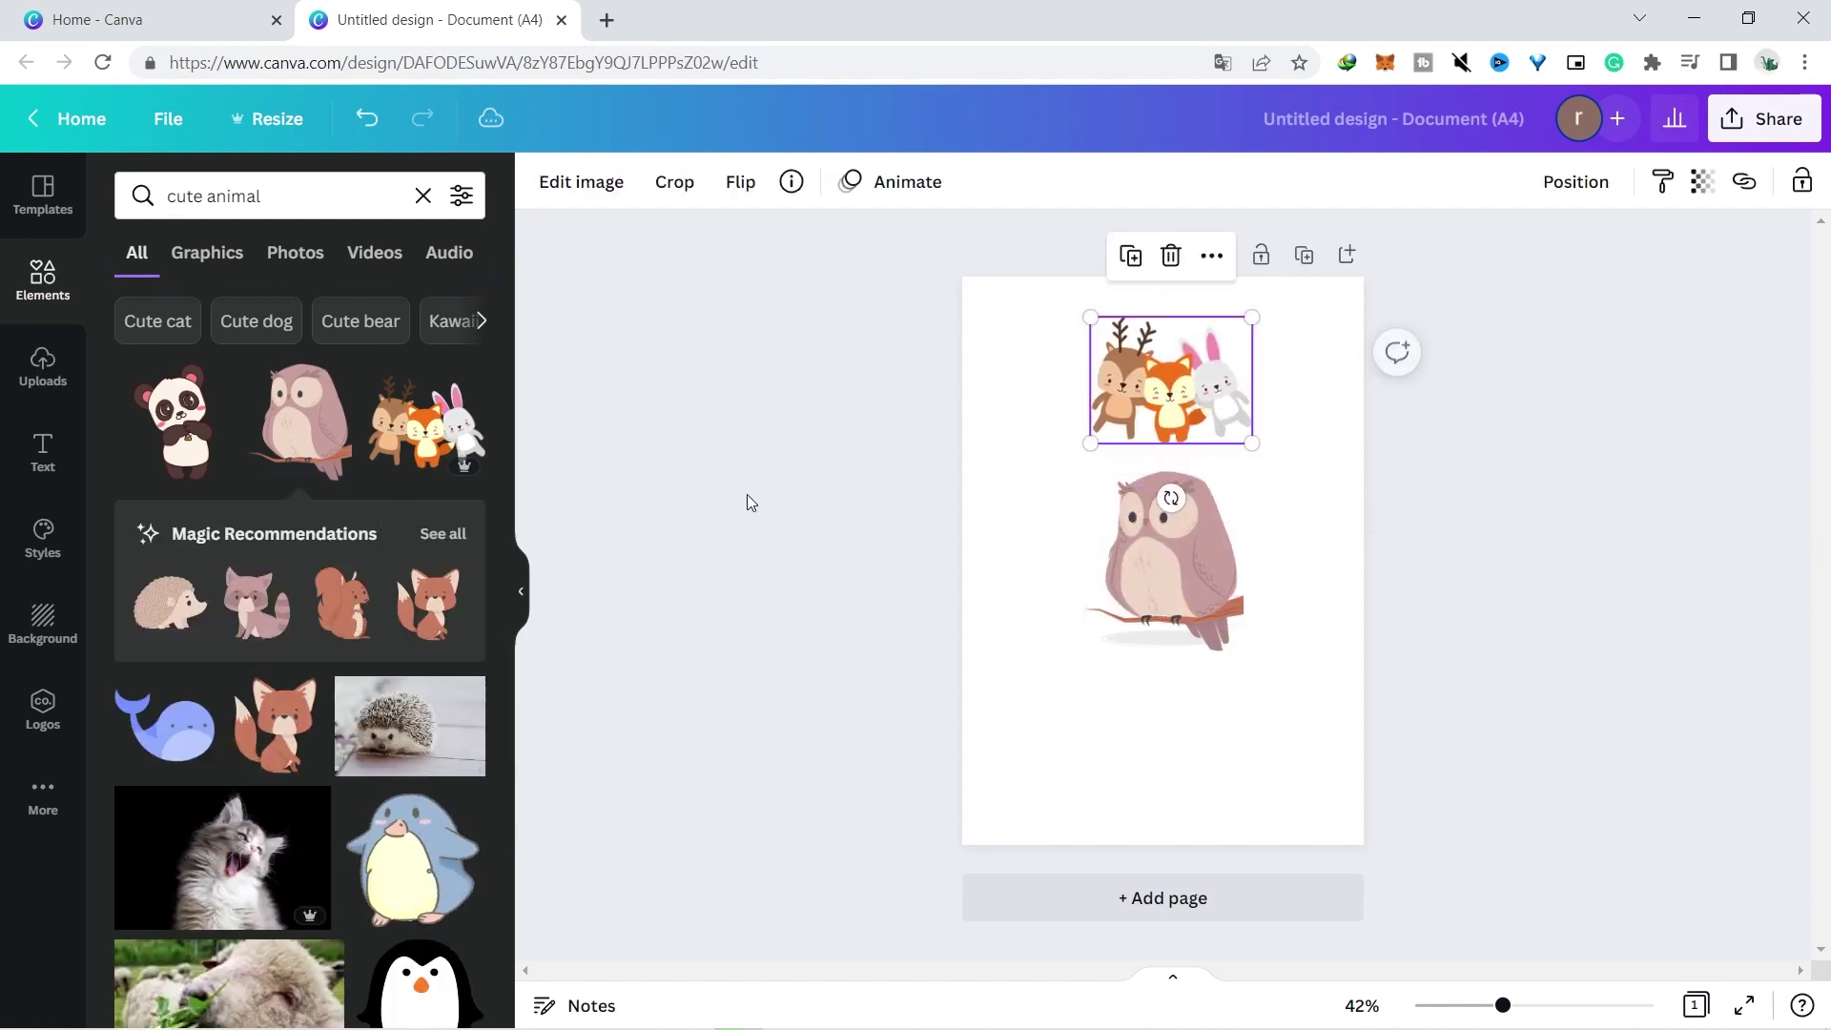
left_click(348, 592)
left_click_drag(1181, 599, 1060, 686)
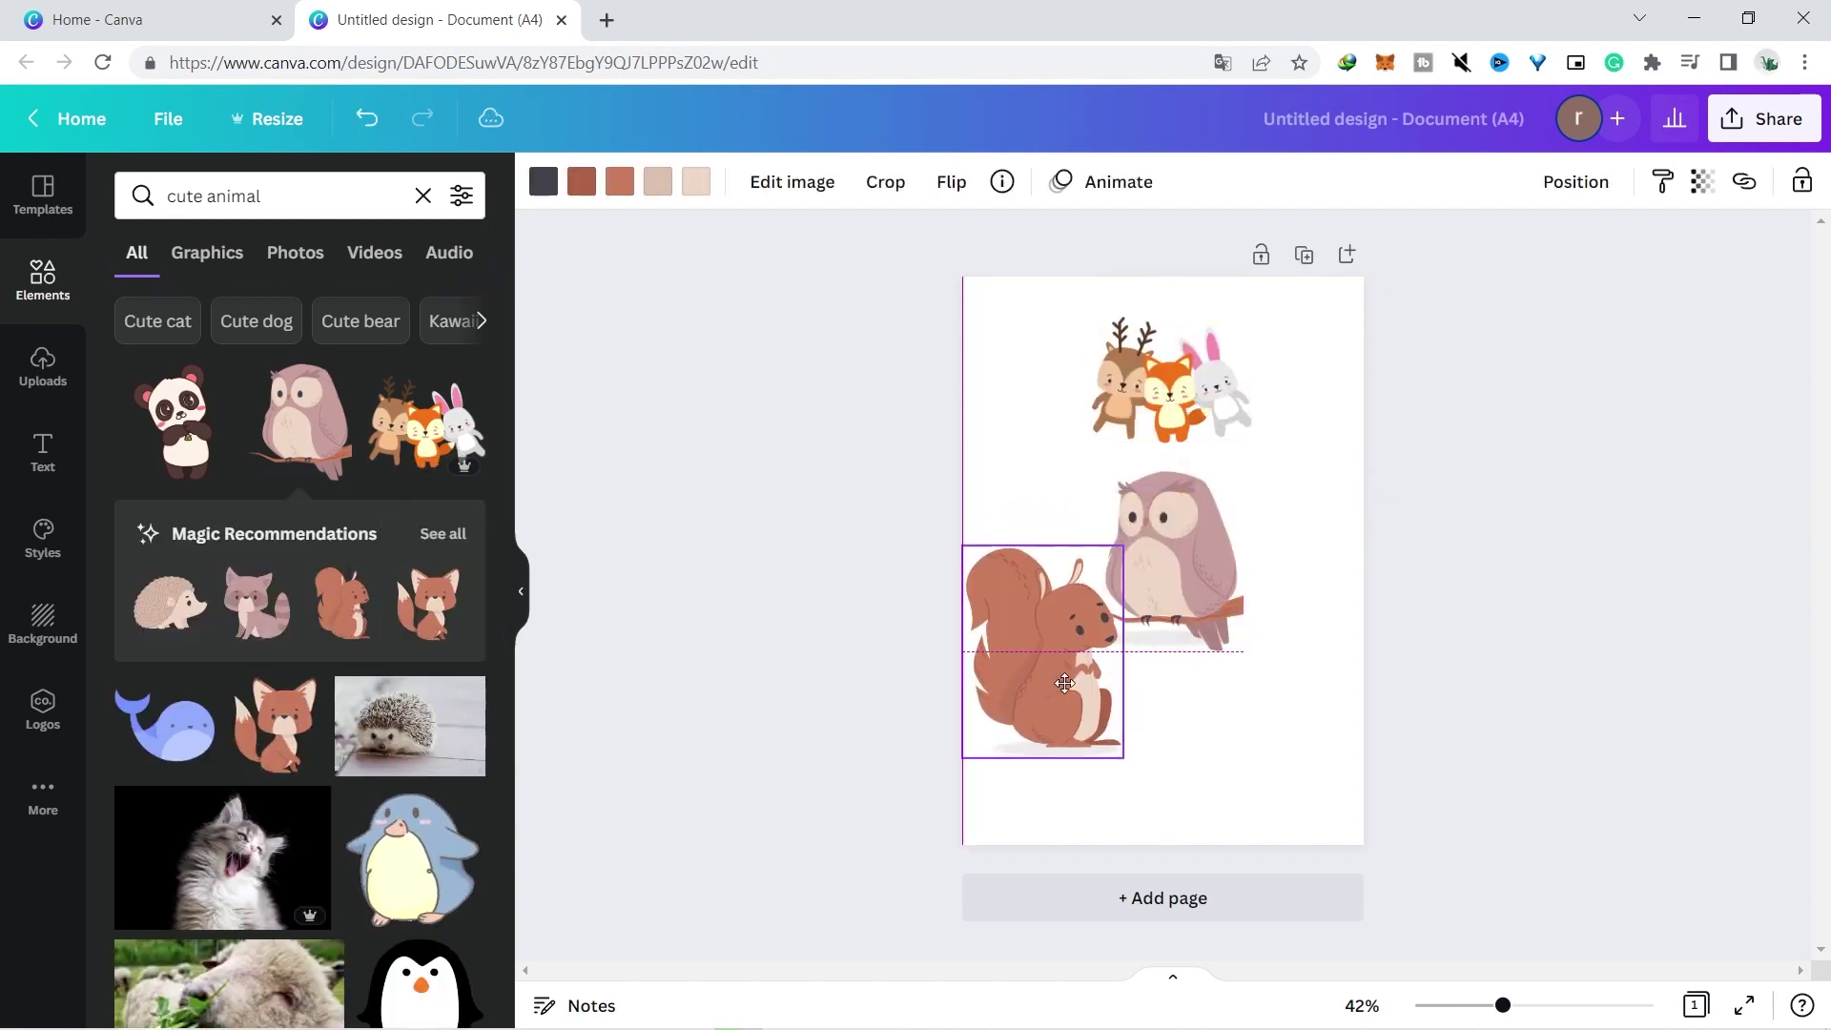
left_click_drag(1119, 552, 1063, 631)
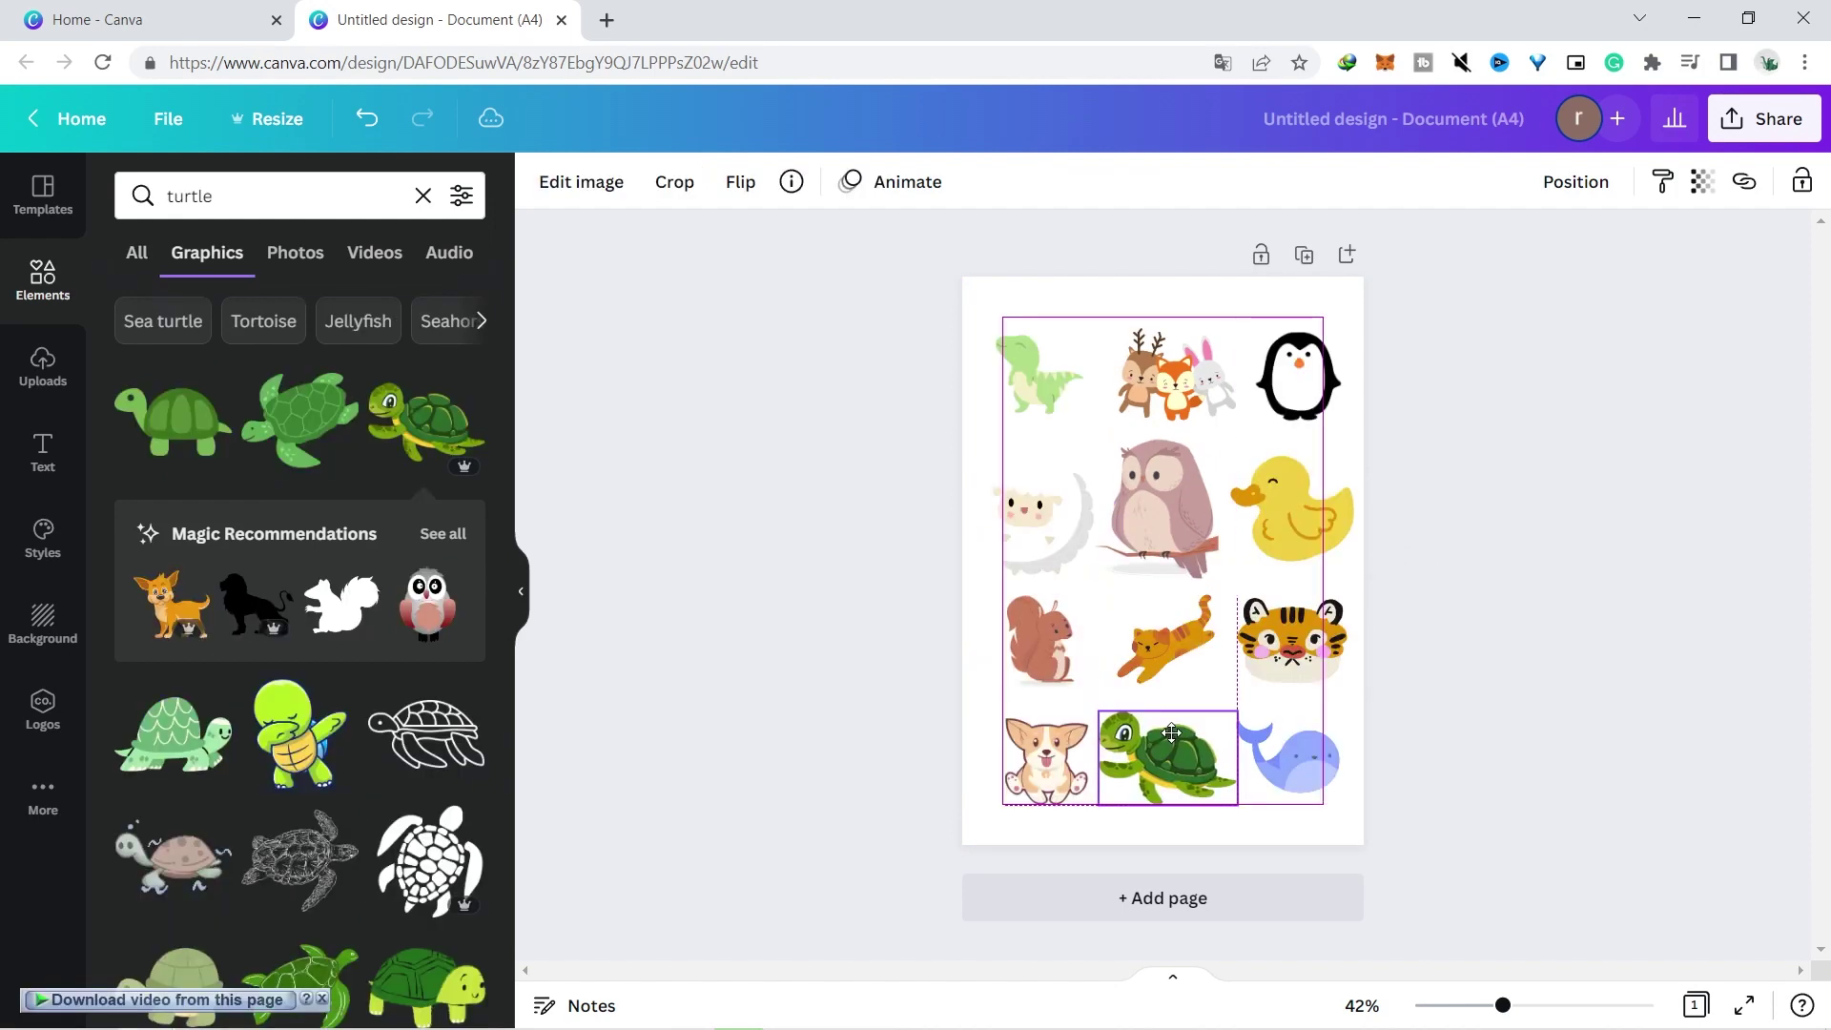
Place the turtle in the bottom row between the corgi and the whale, and search the graphics for "frog cute"
left_click_drag(1172, 732, 1155, 744)
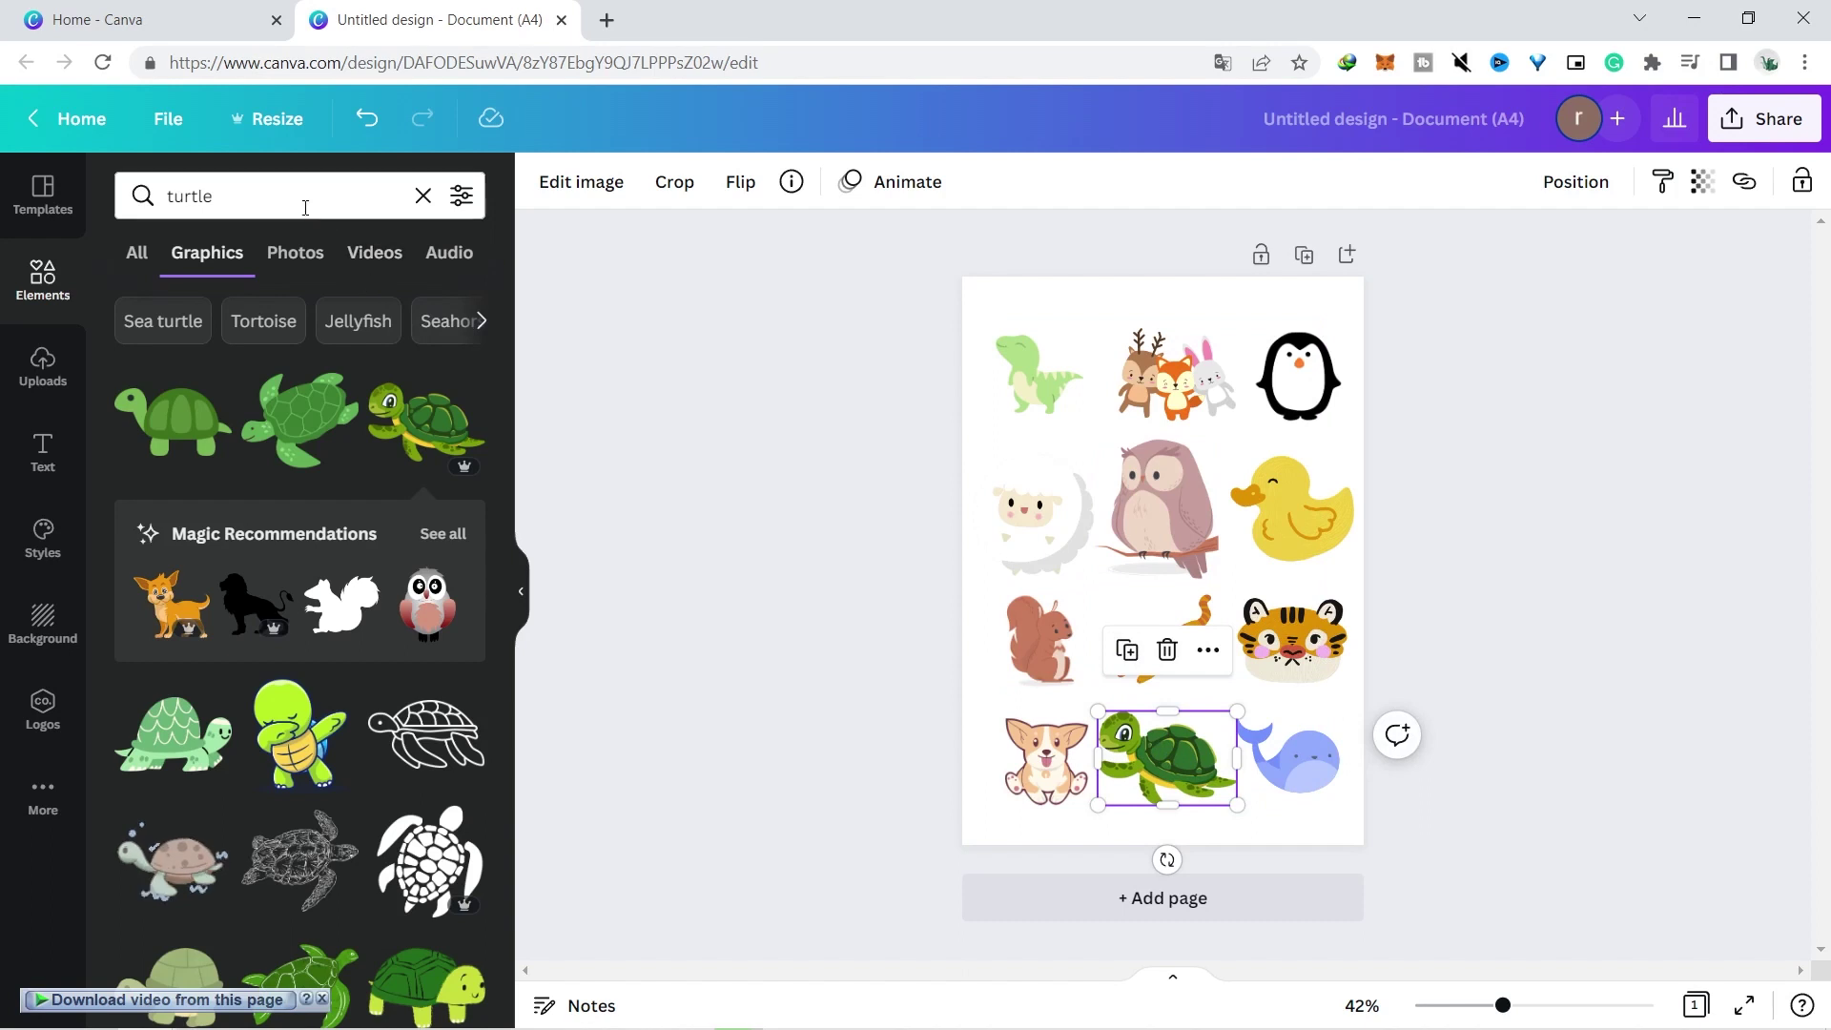
left_click(229, 196)
type("frog cute")
key("Return")
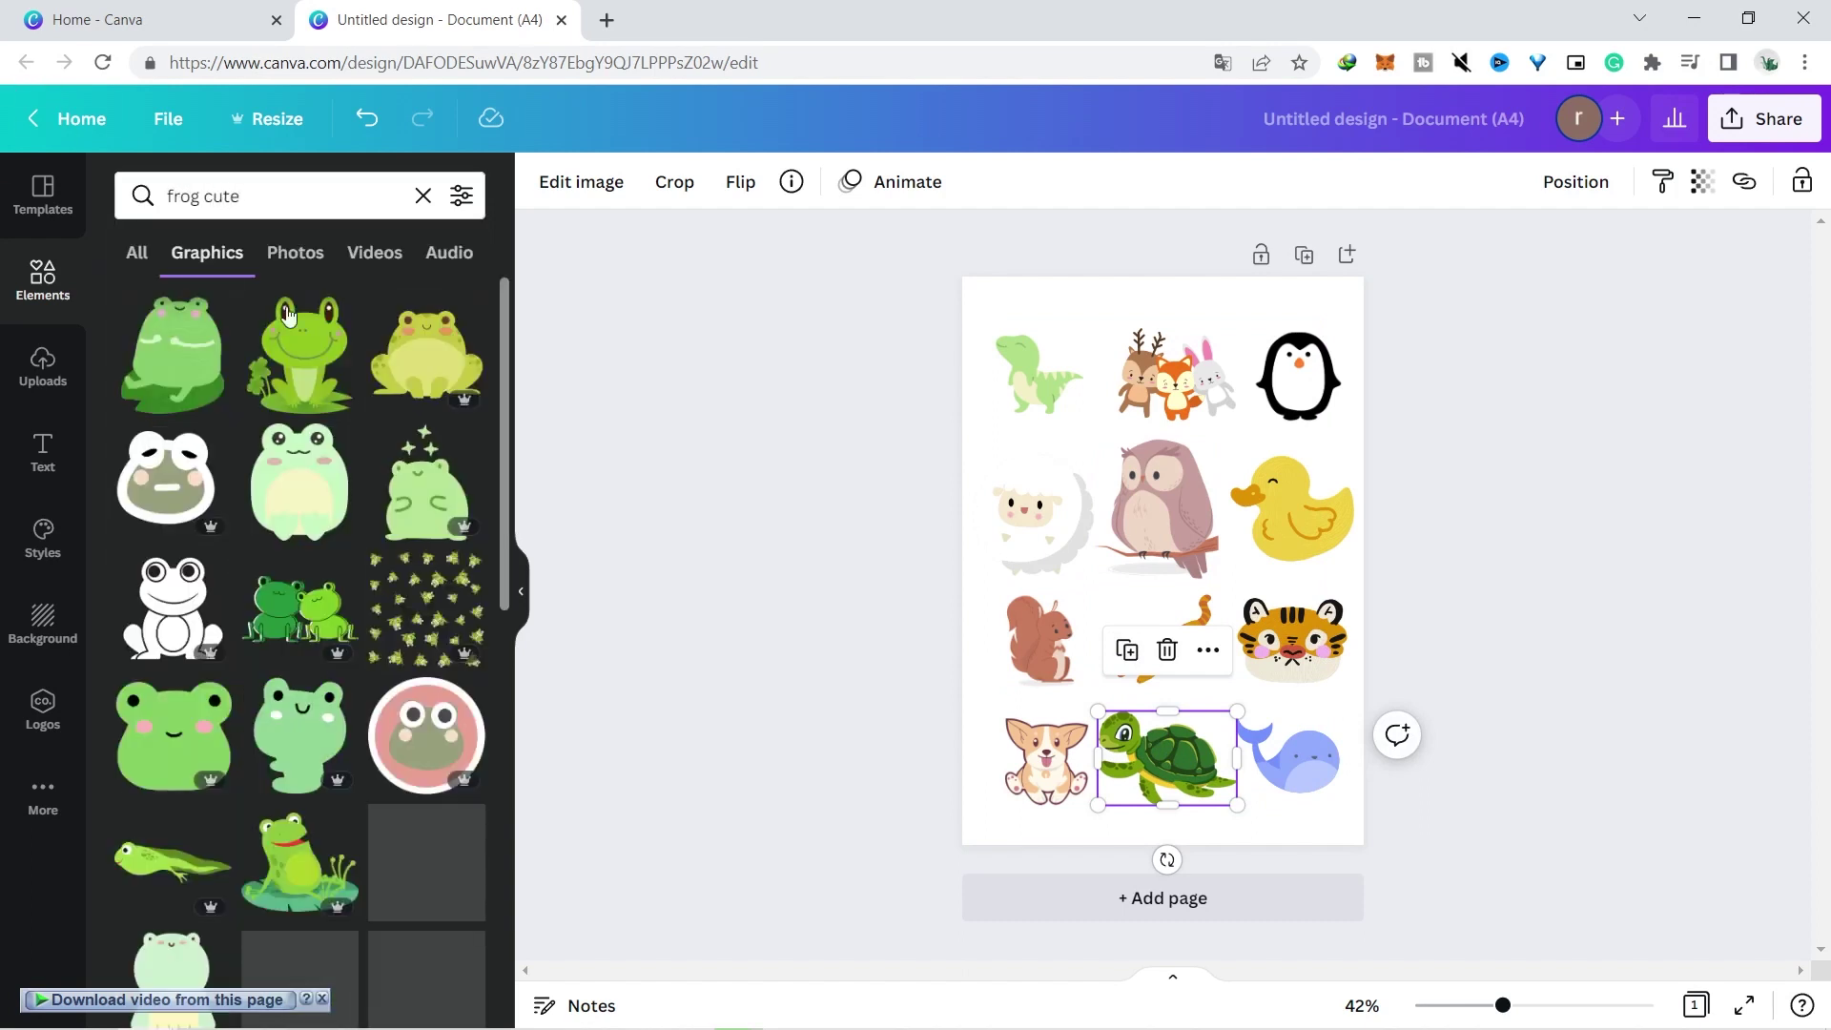
Replace the whale with the smiling green frog, scaled down to fit the bottom row, and open the design's download options
left_click(303, 353)
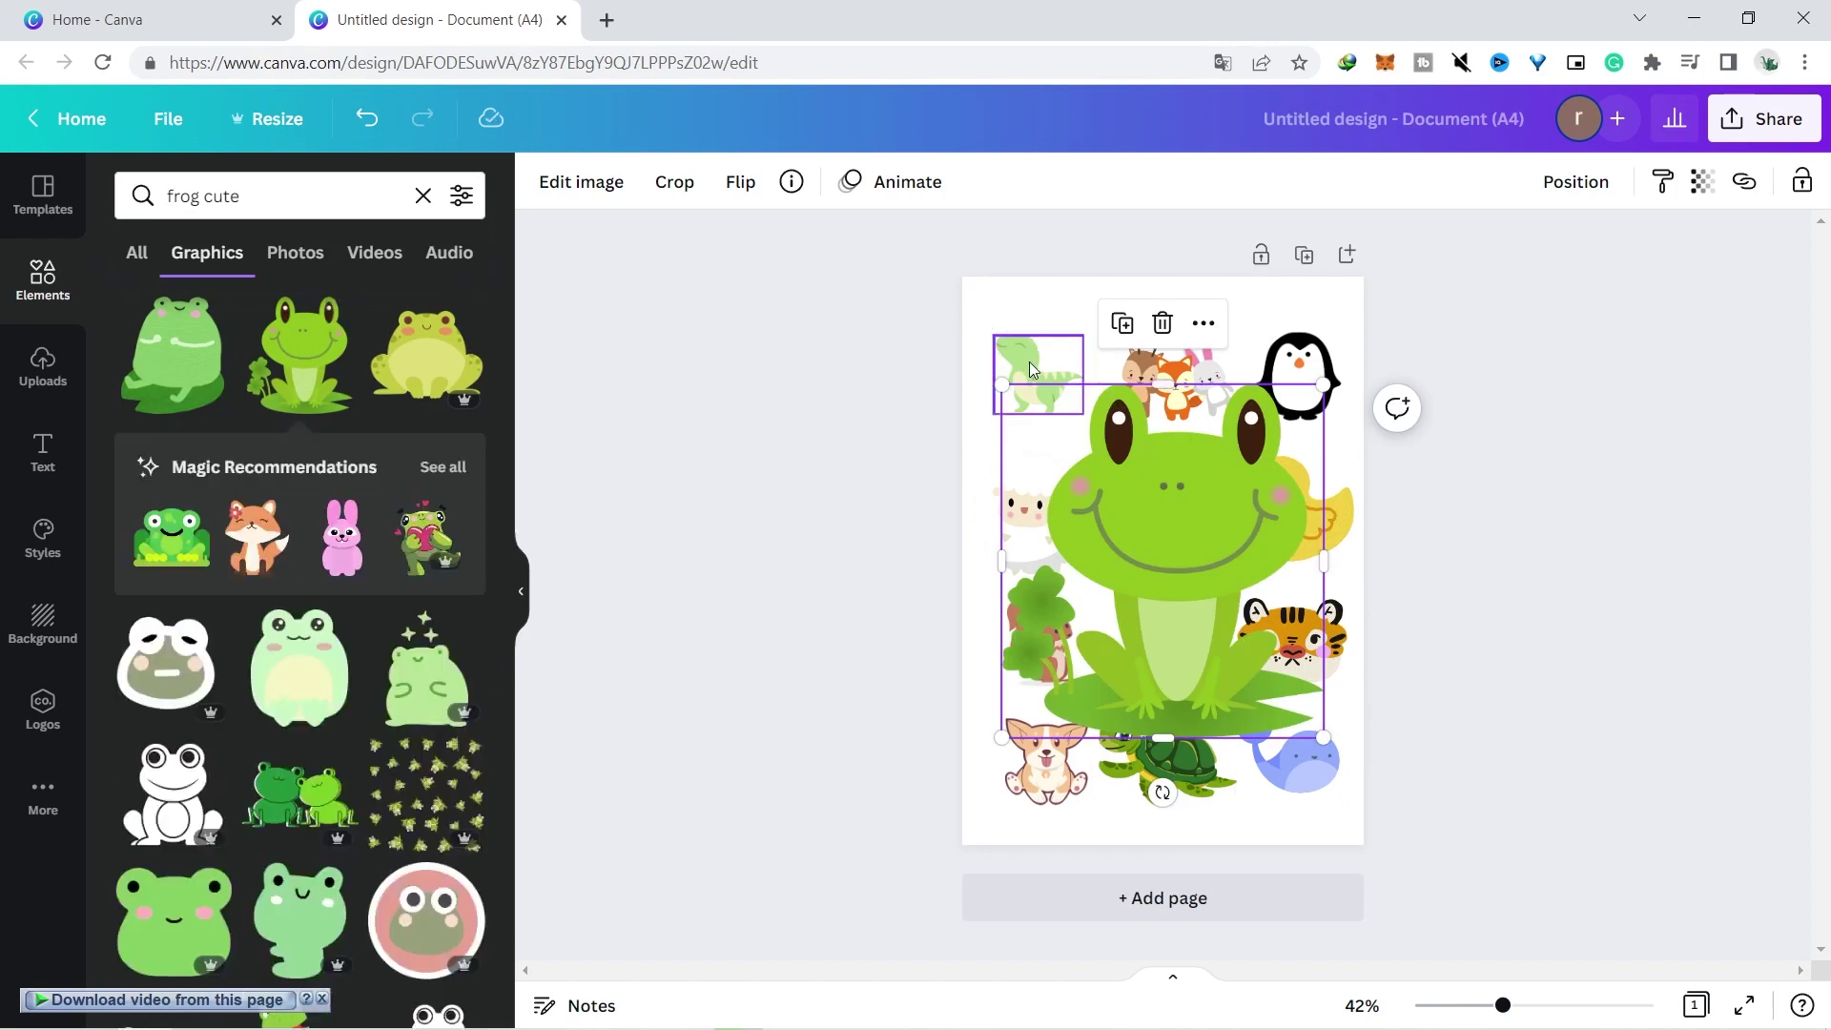
left_click_drag(1324, 385, 1117, 611)
key("Escape")
left_click_drag(1097, 691, 1309, 752)
left_click(1479, 621)
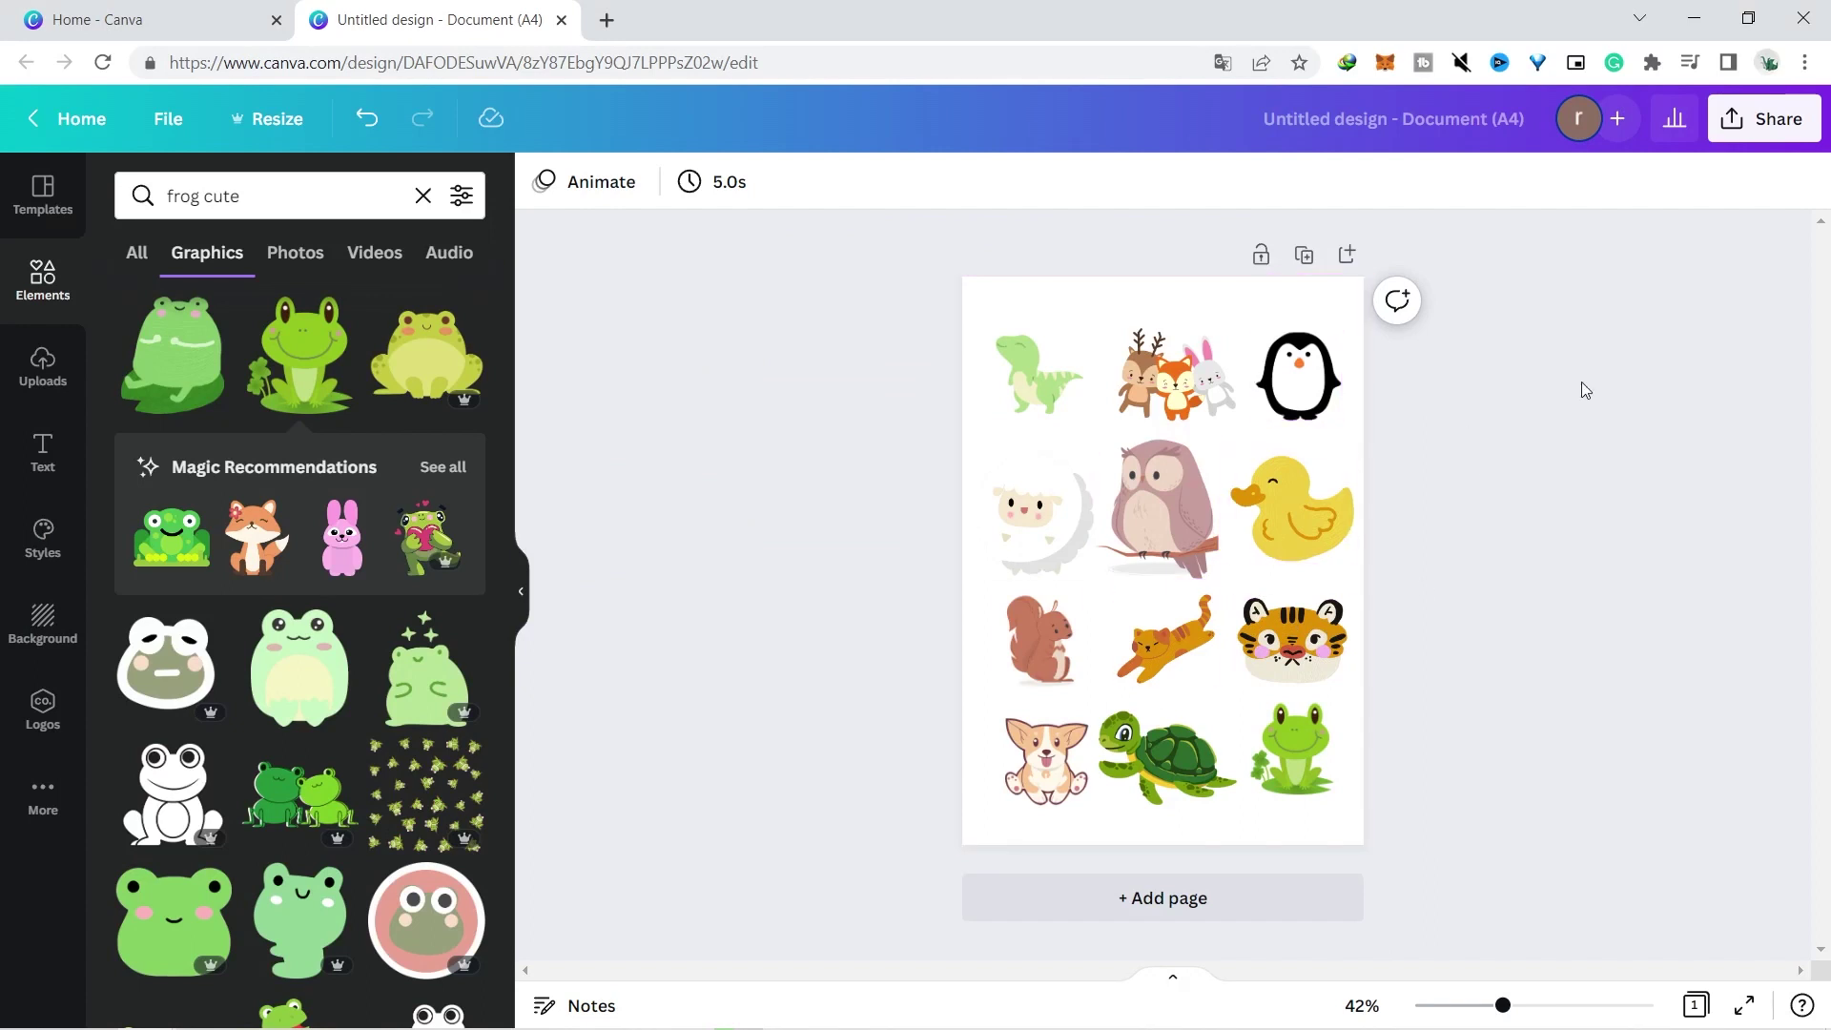
left_click(1779, 136)
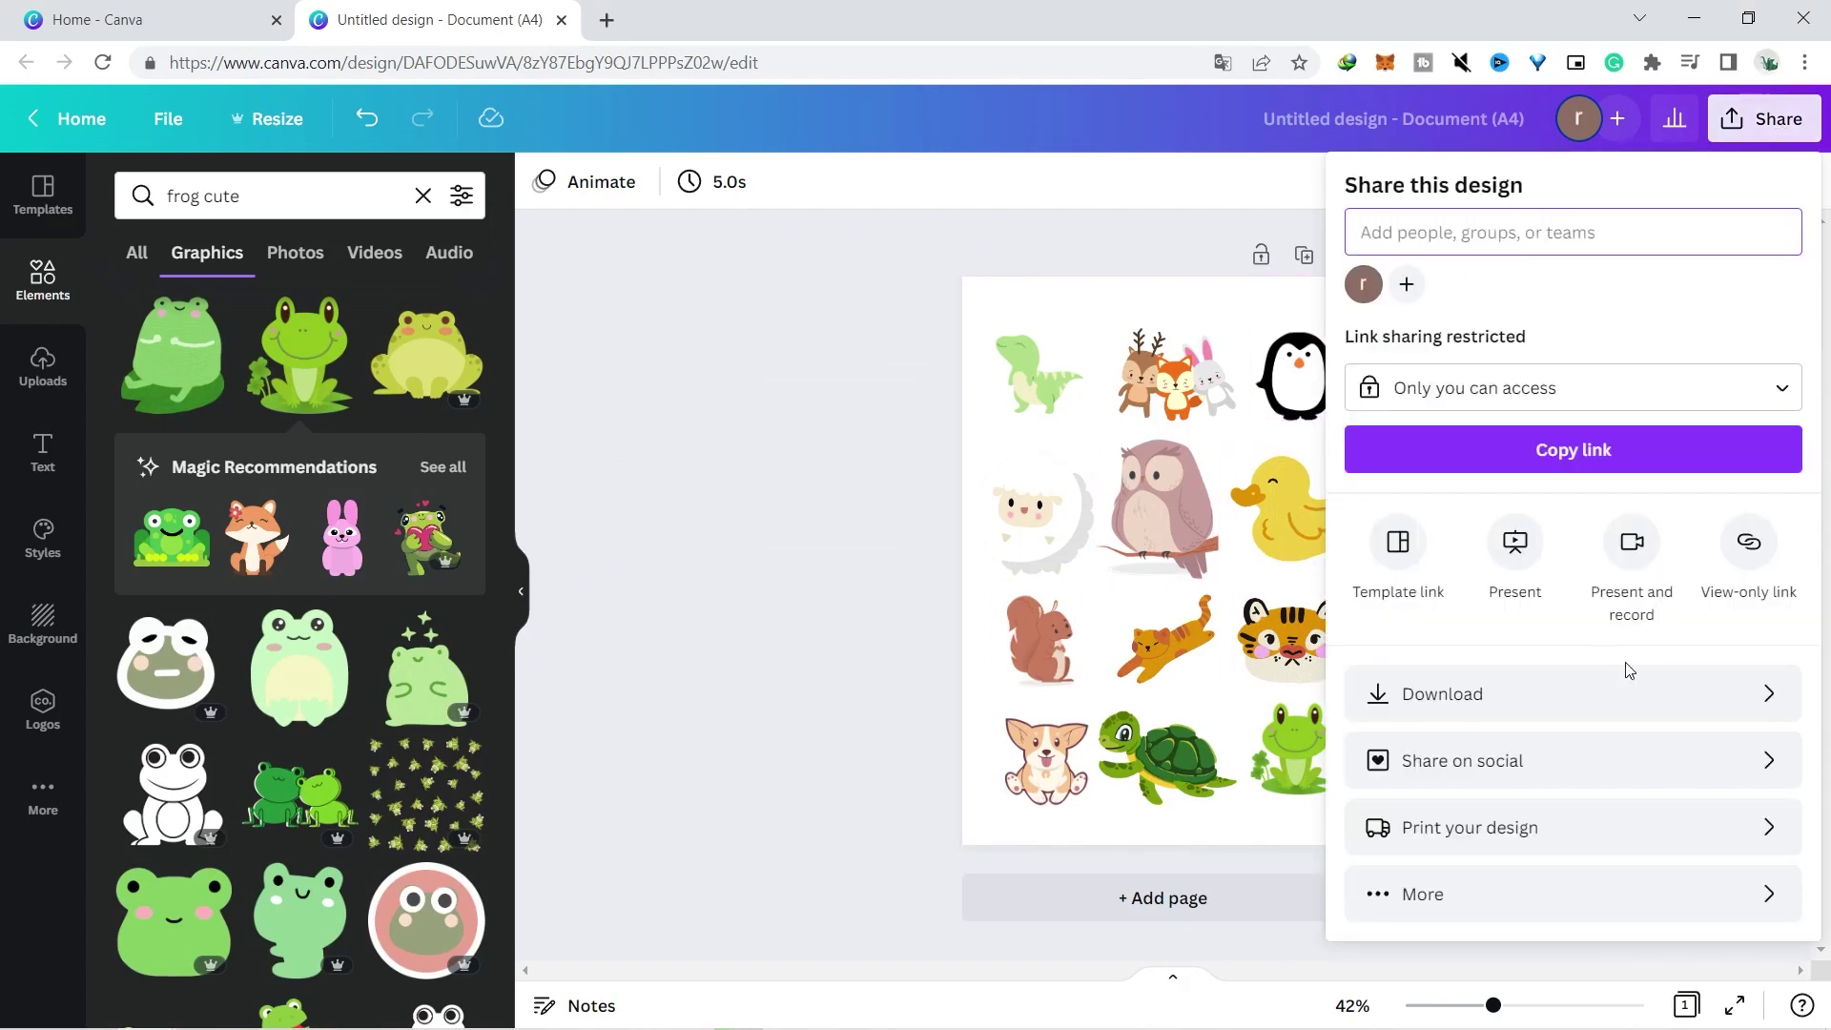
left_click(1565, 711)
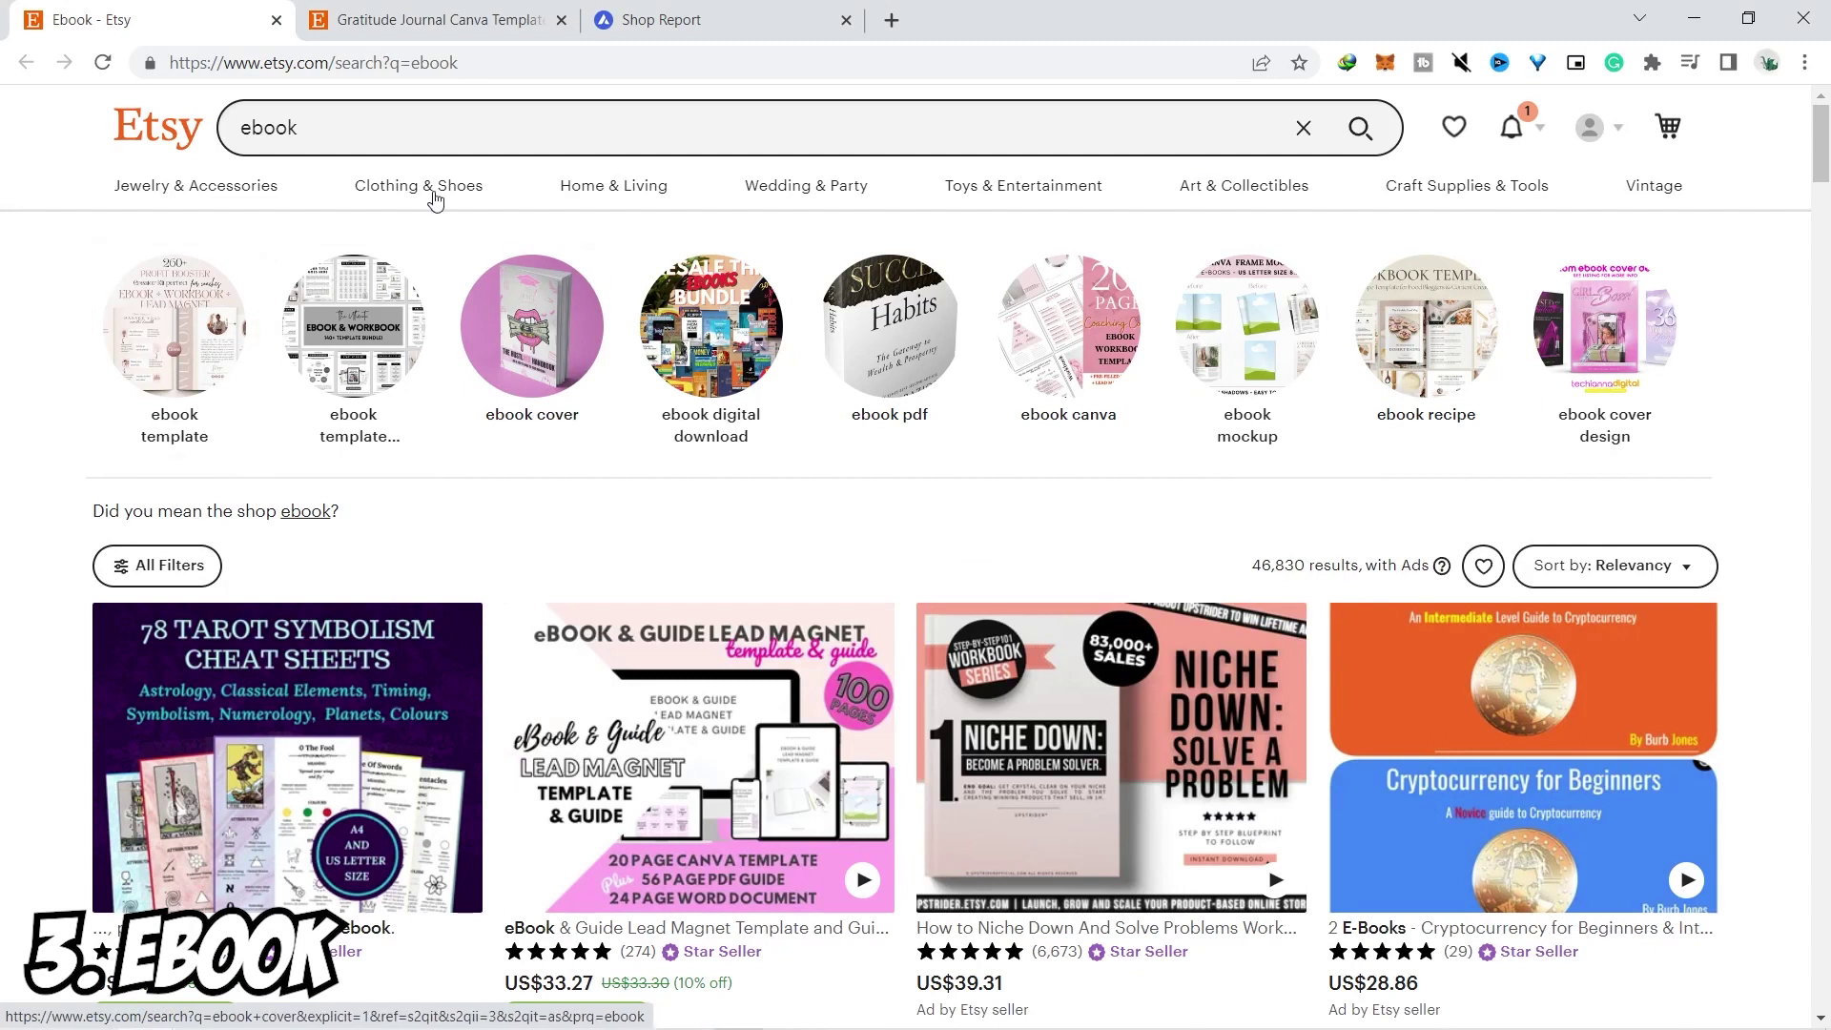
Switch to Etsy and browse the "ebook" search results for the kinds of ebooks and templates being sold
scroll(1826, 170, "down", 4)
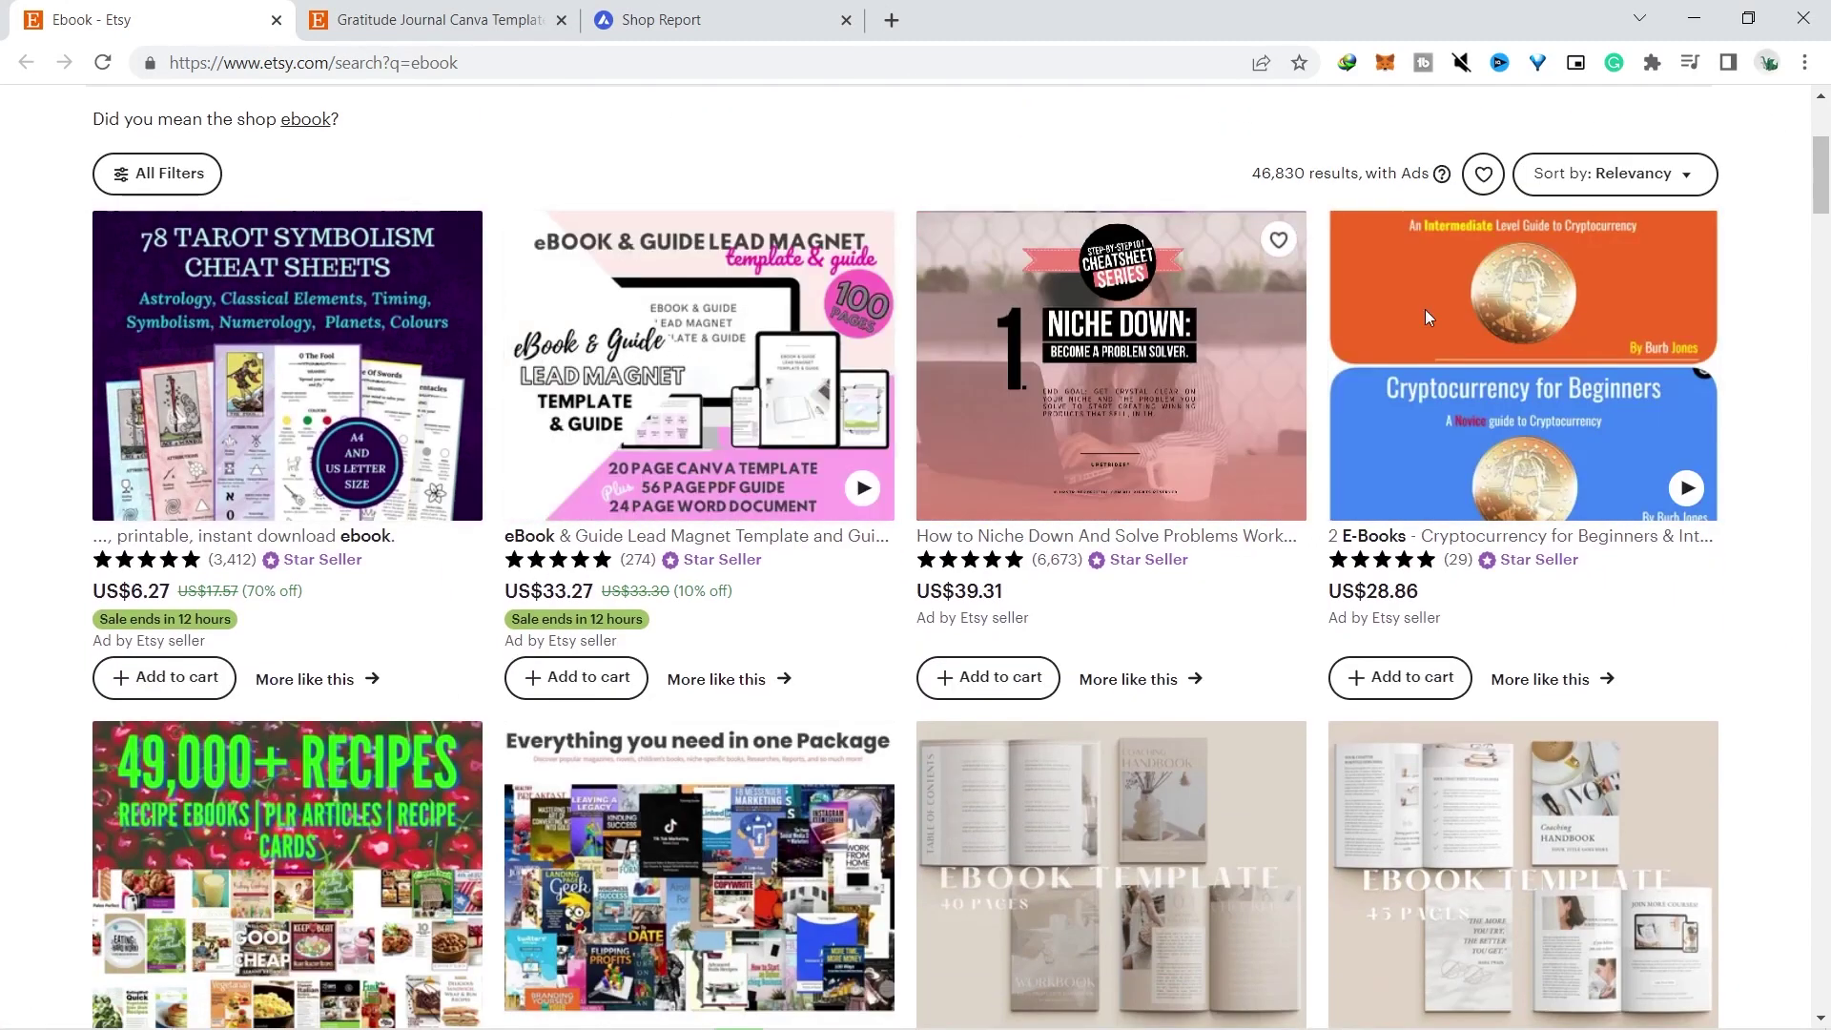
scroll(1827, 215, "down", 2)
scroll(1827, 215, "down", 4)
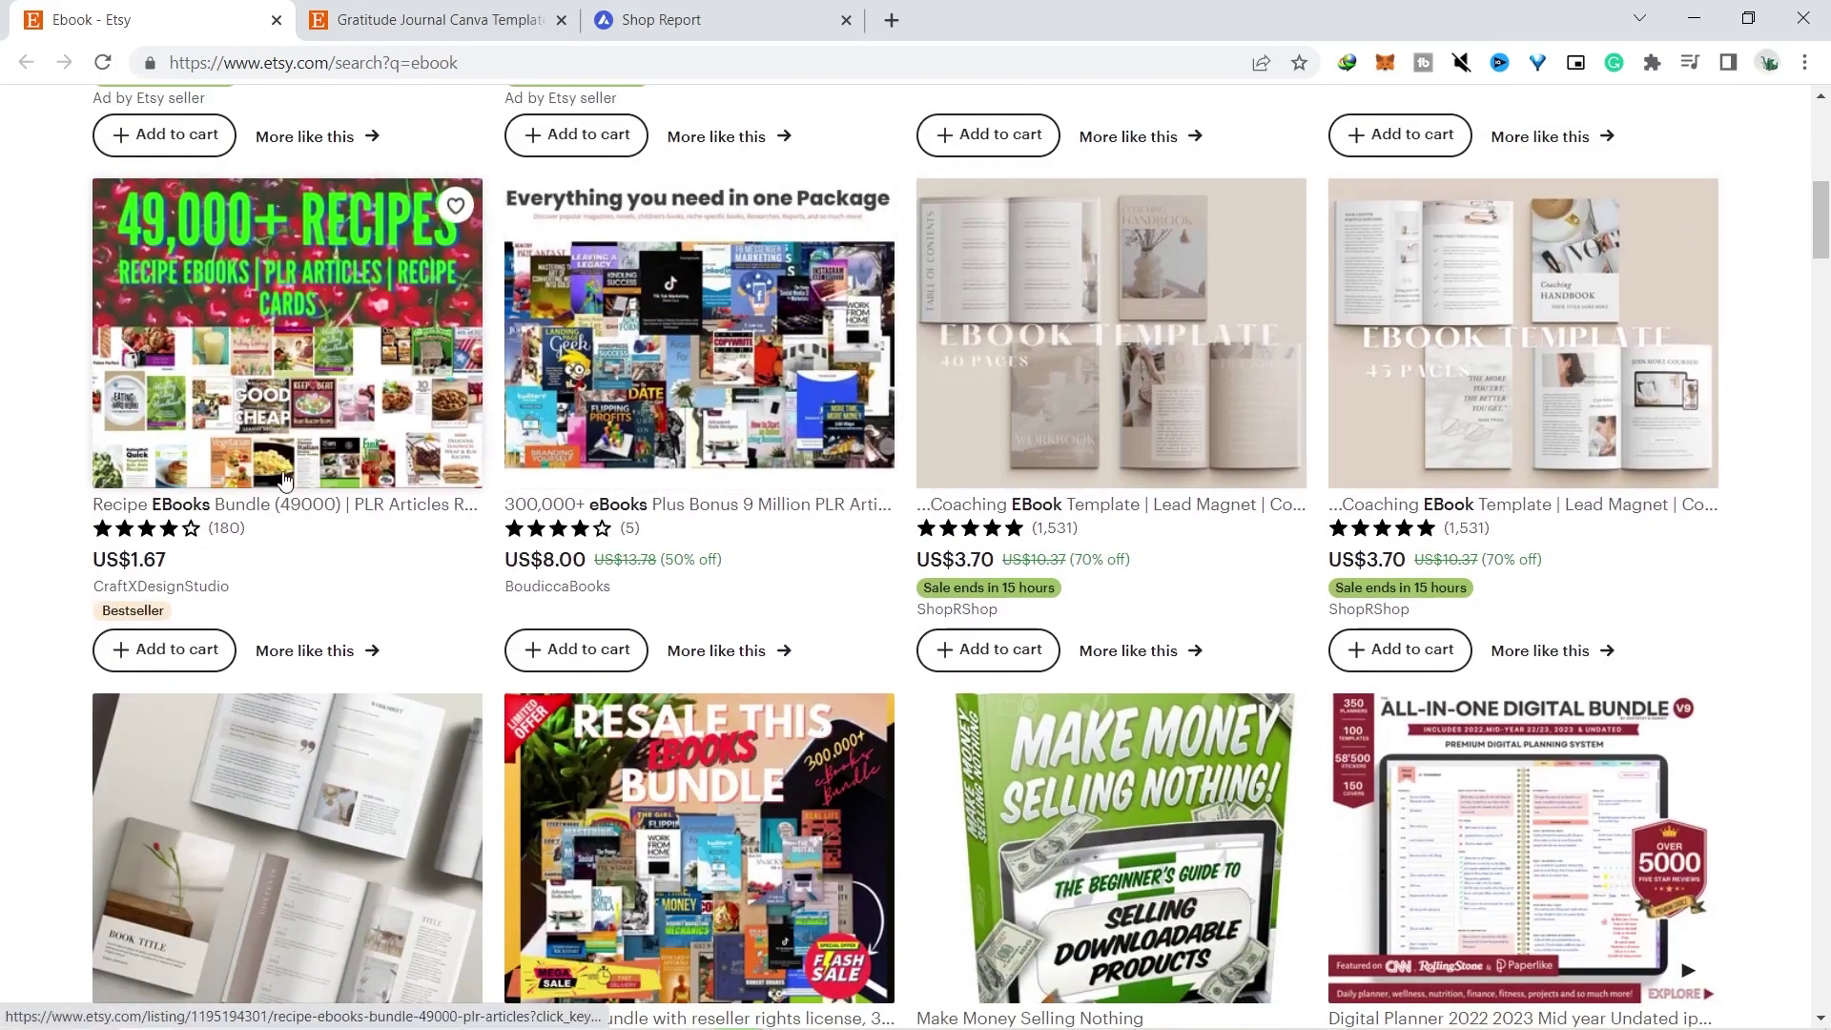
left_click_drag(1826, 248, 1827, 320)
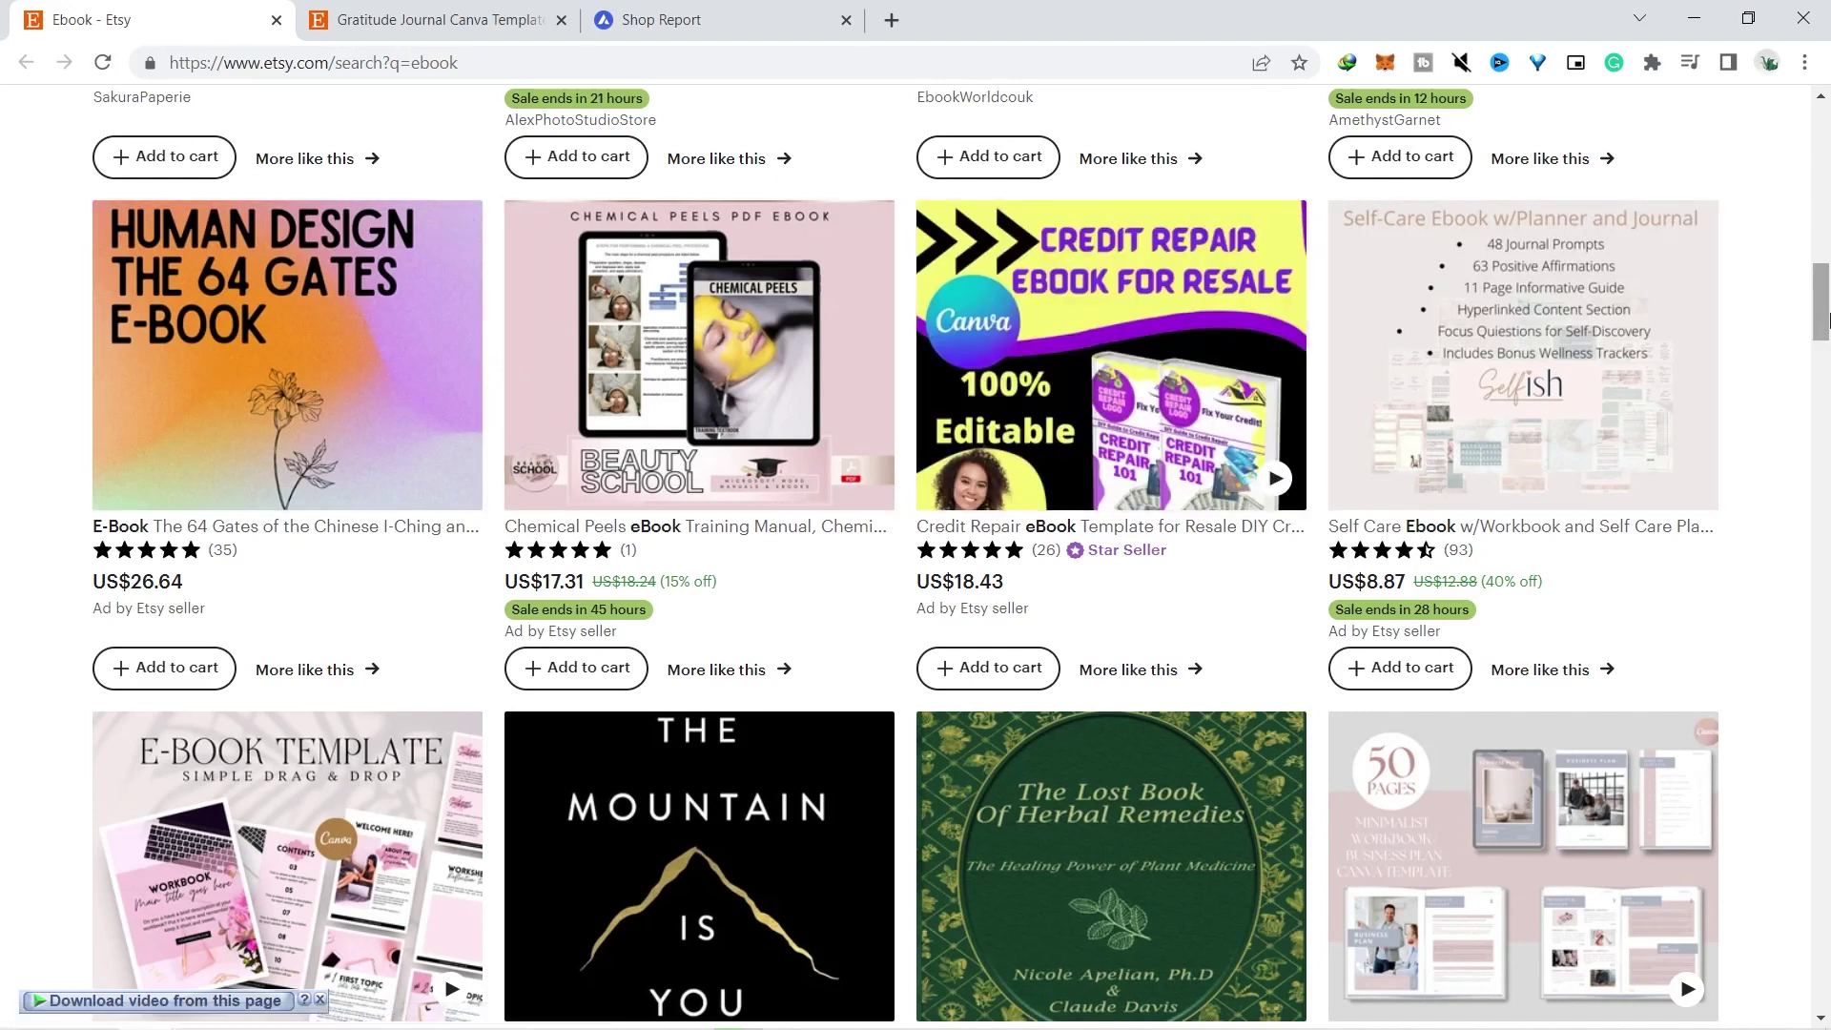
scroll(1797, 363, "down", 5)
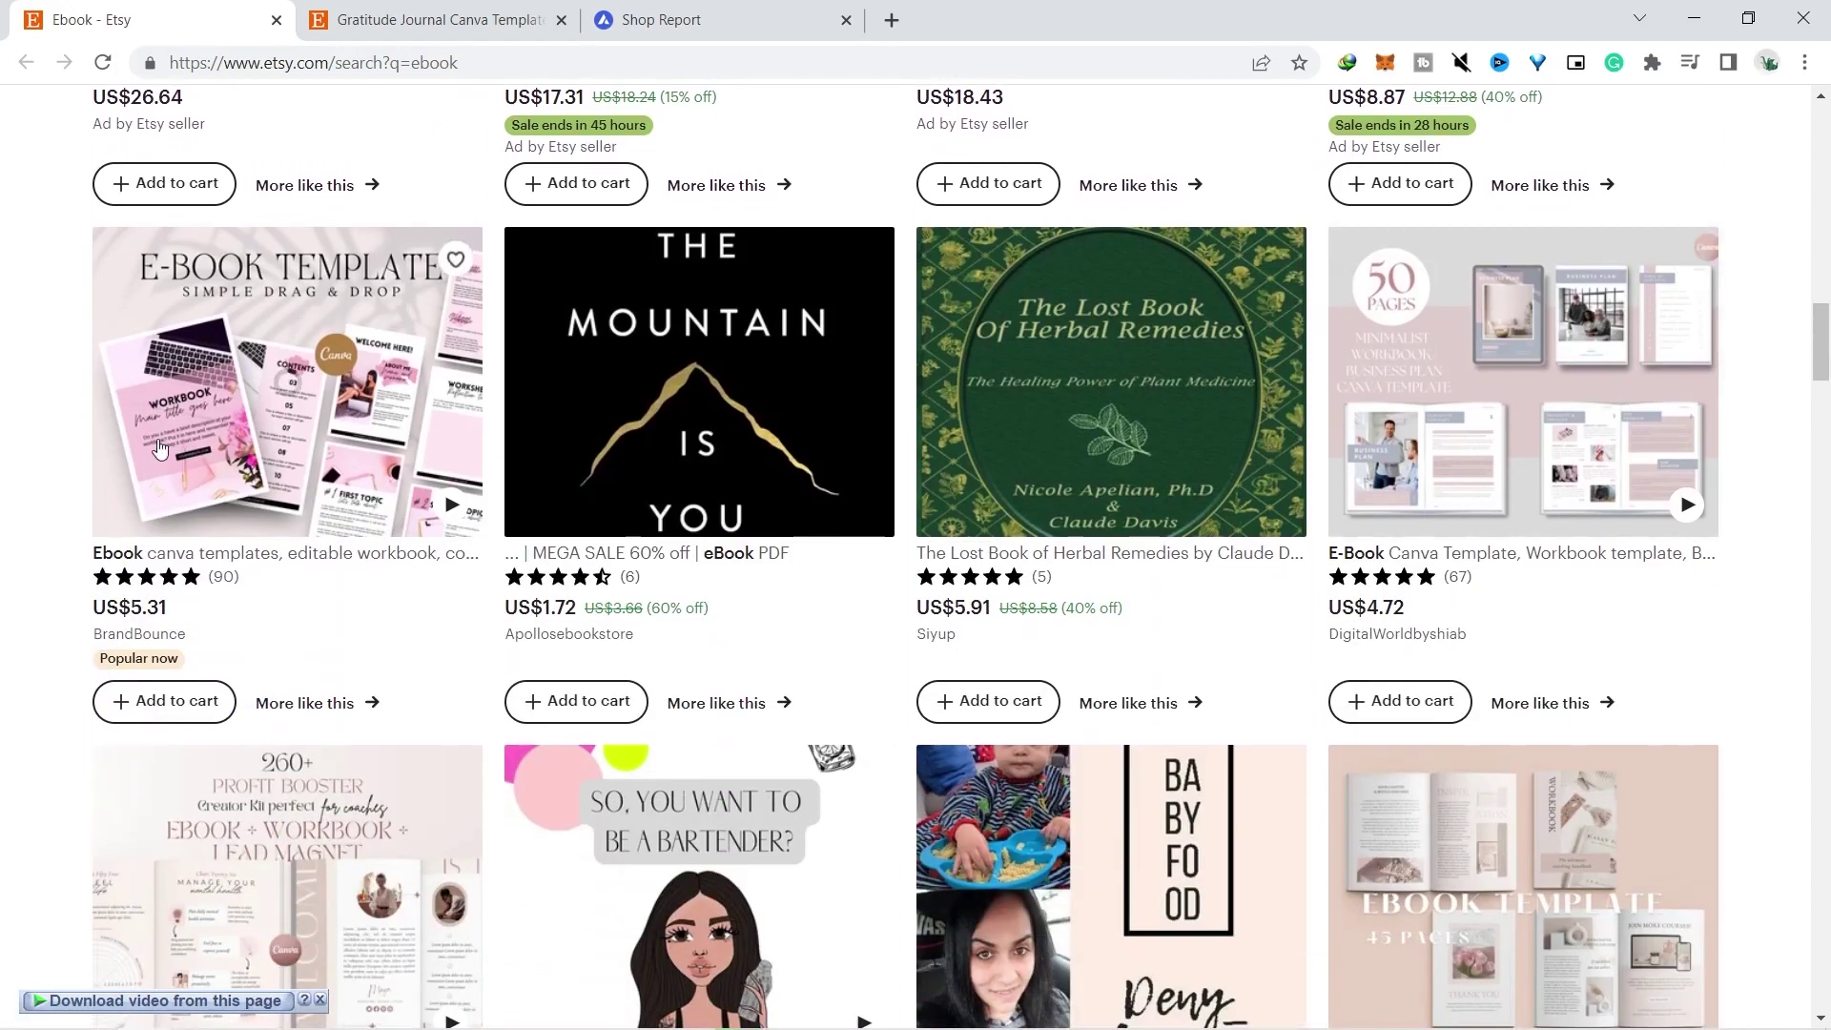
scroll(1825, 350, "down", 6)
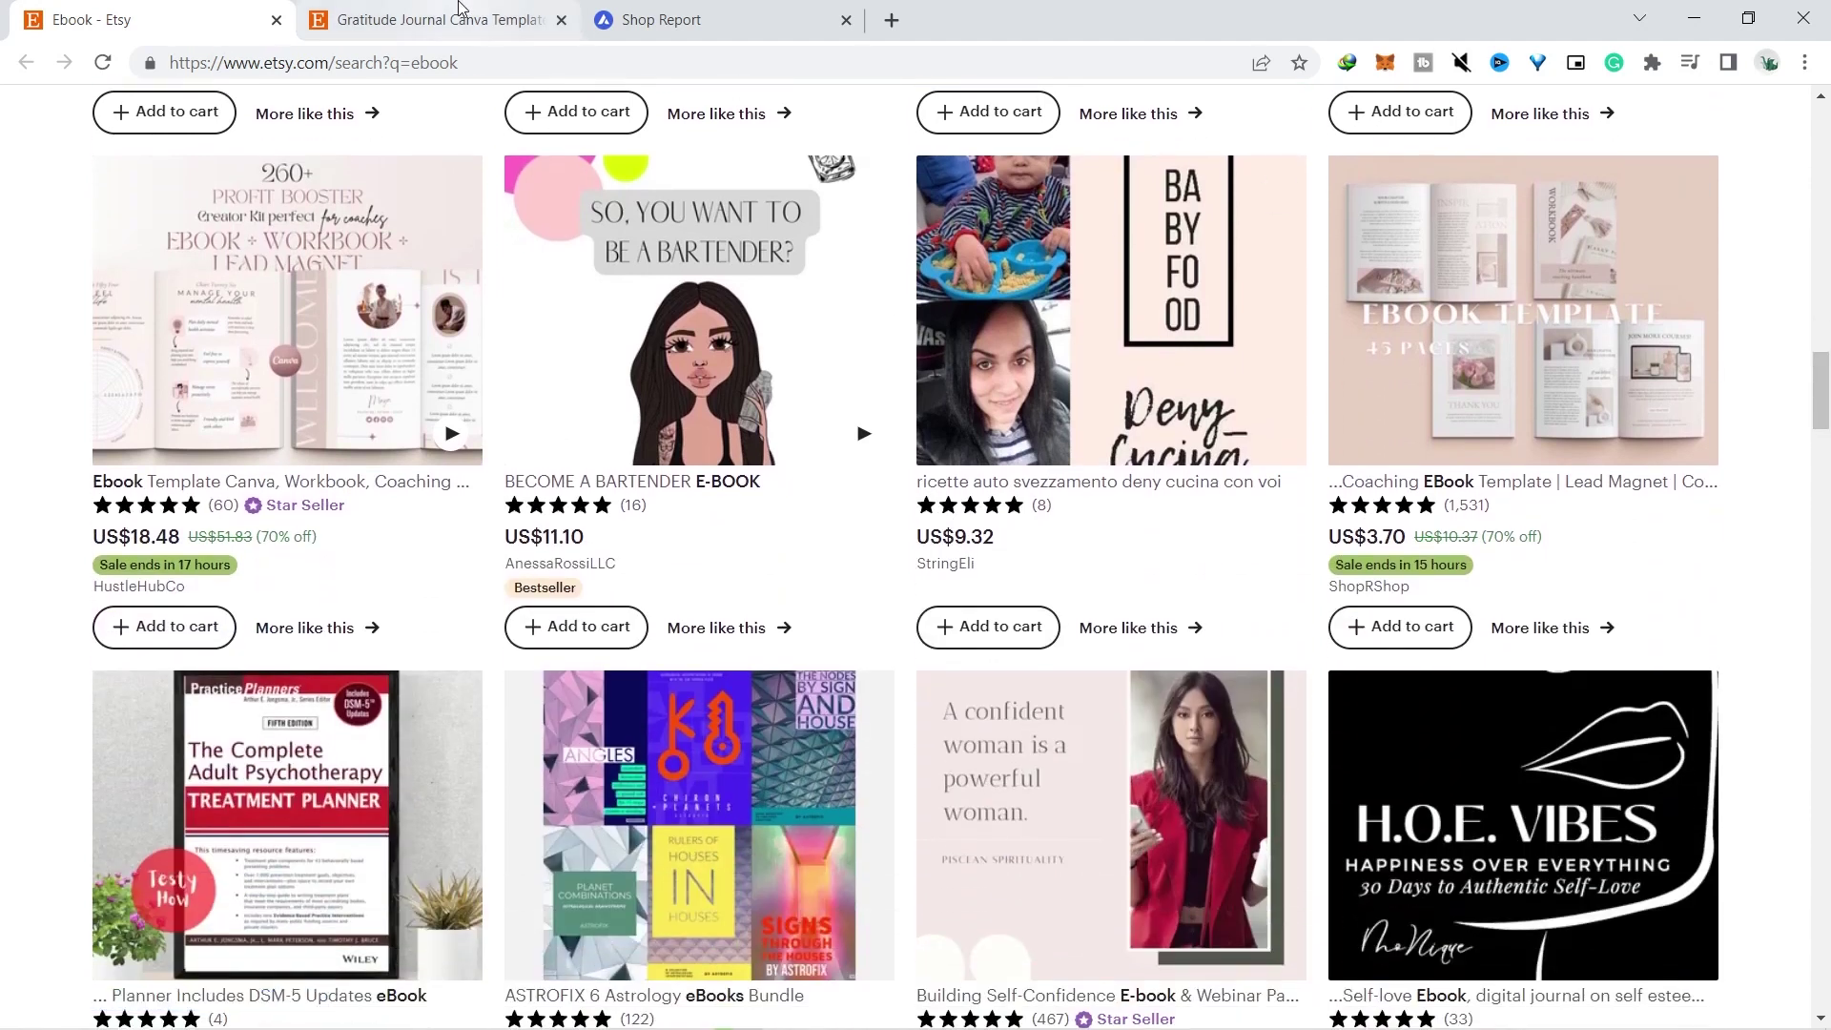
Open the Gratitude Journal Canva Template listing and view its first five preview images
left_click(459, 10)
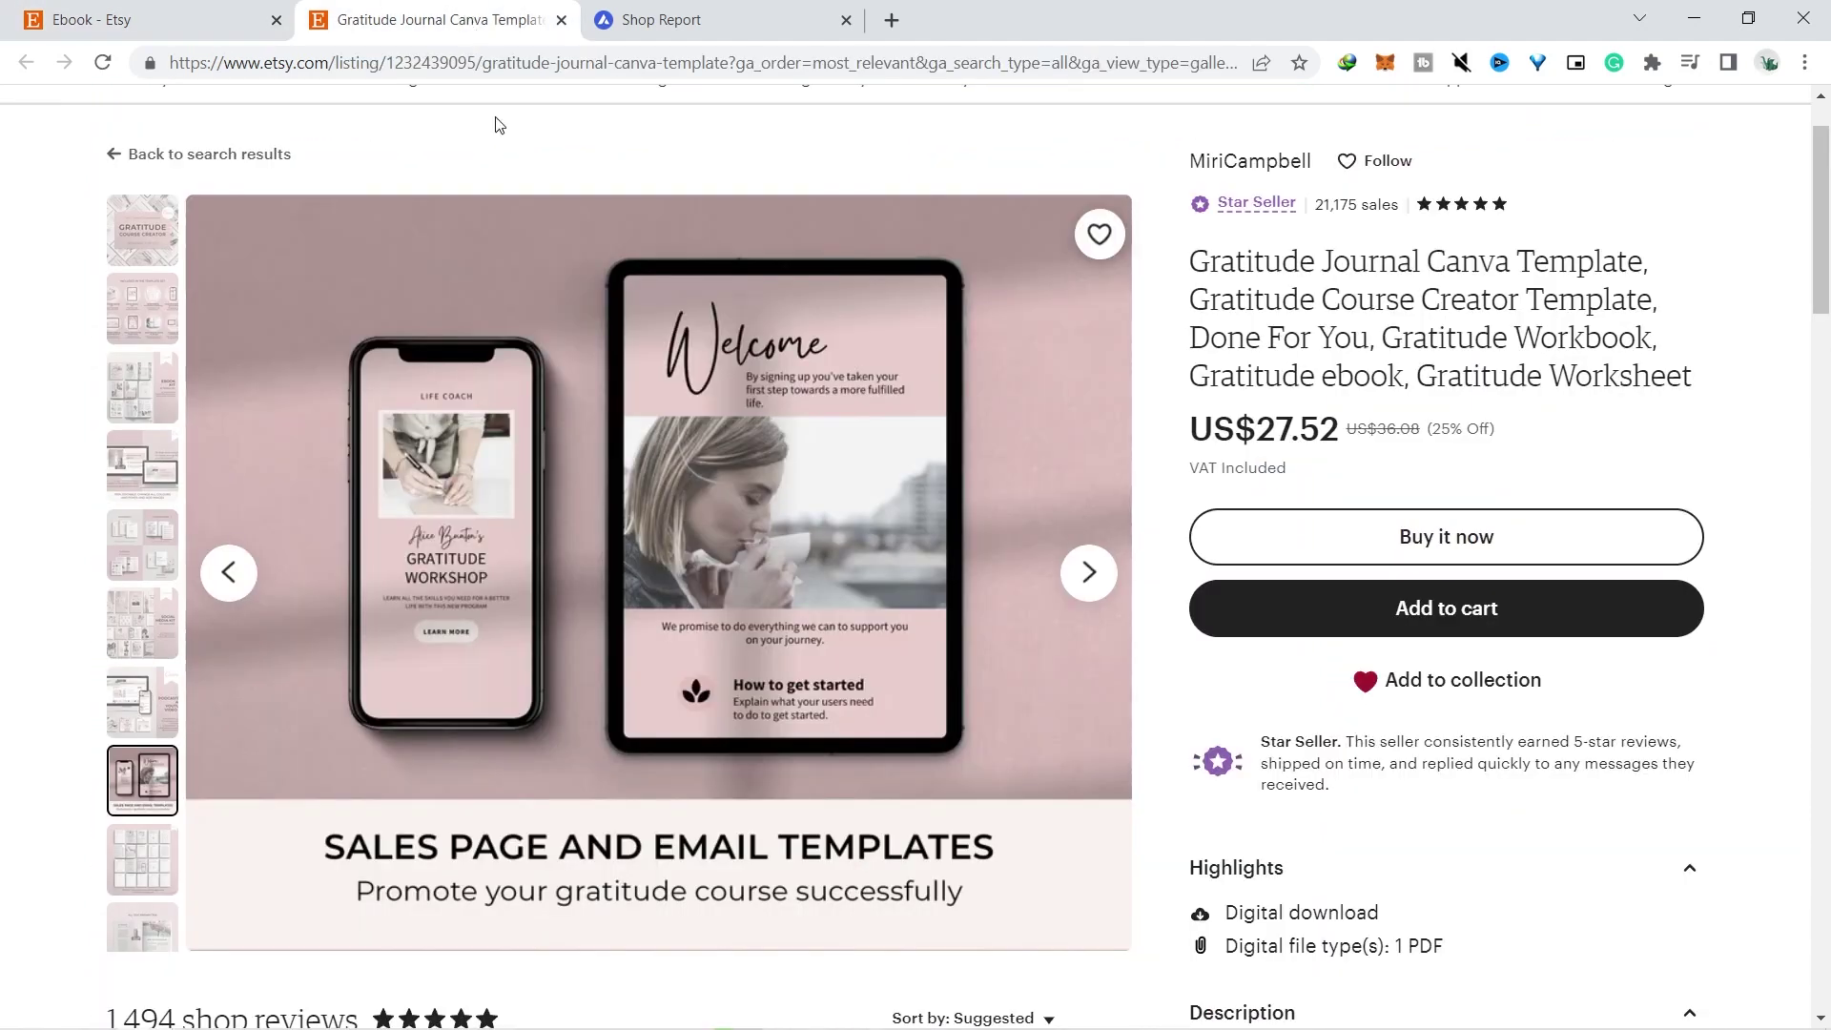
left_click(110, 310)
left_click(139, 239)
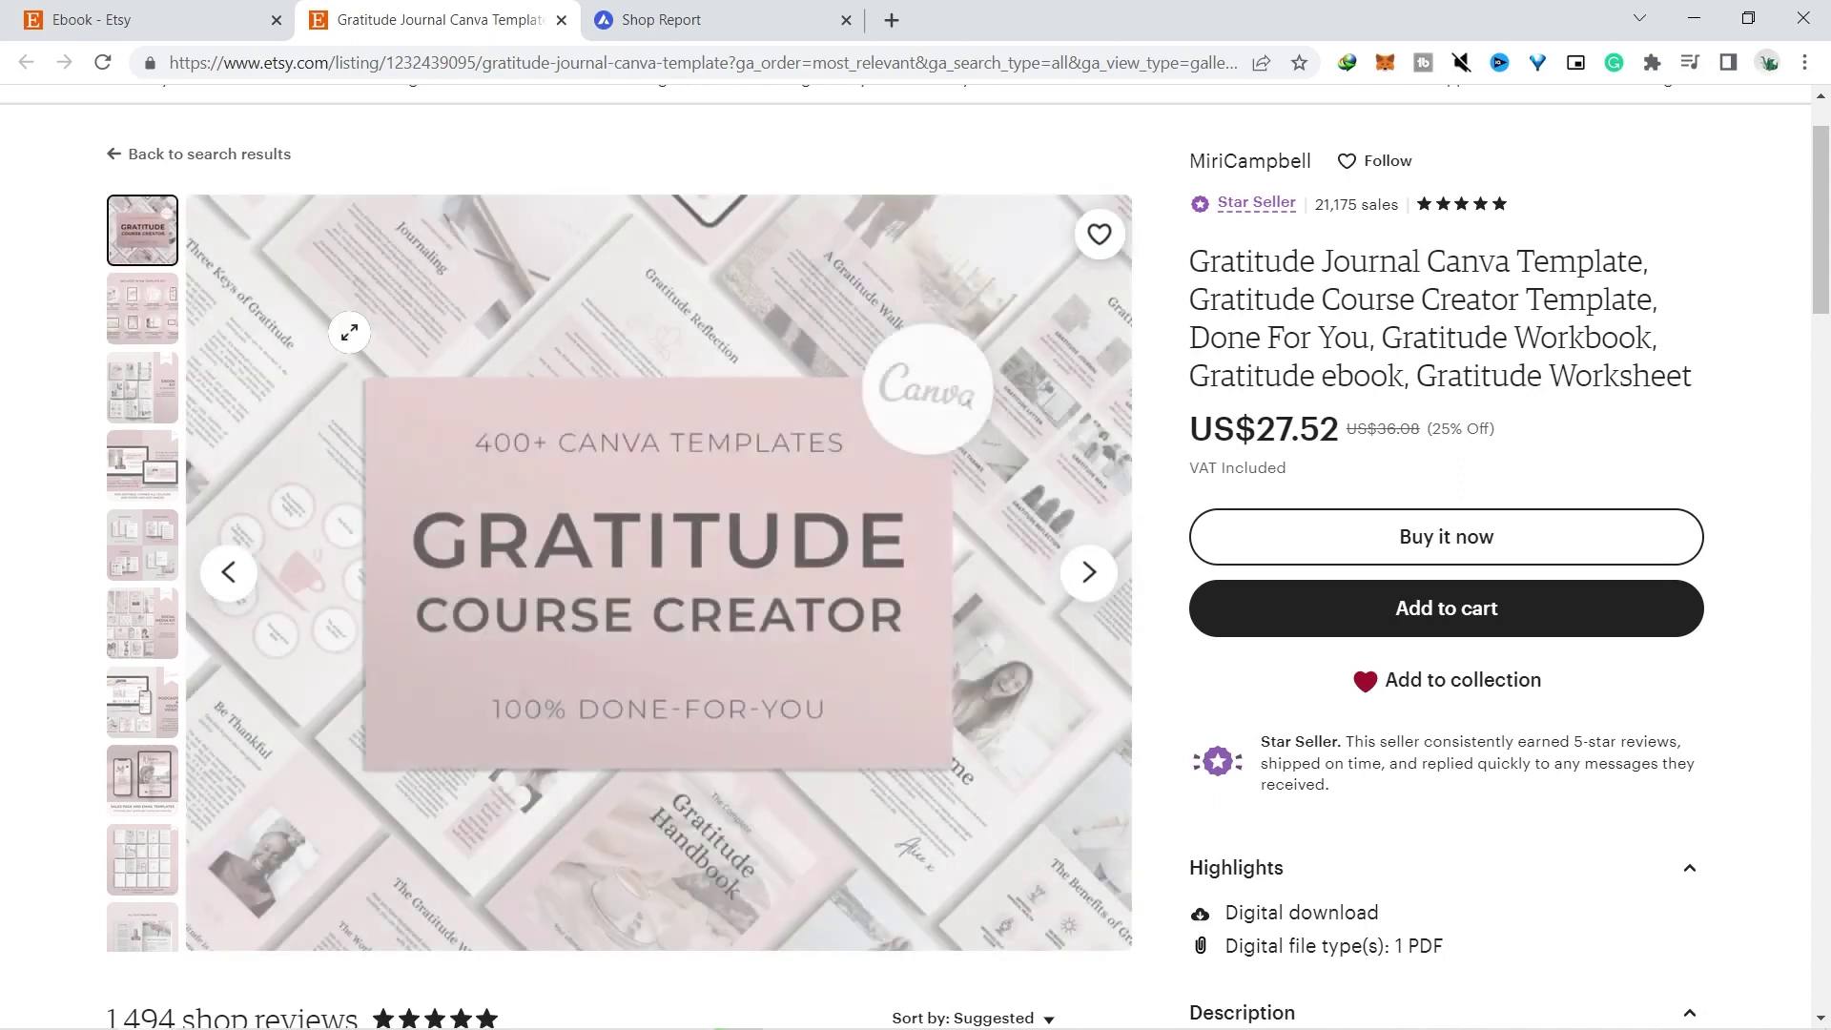
left_click(135, 321)
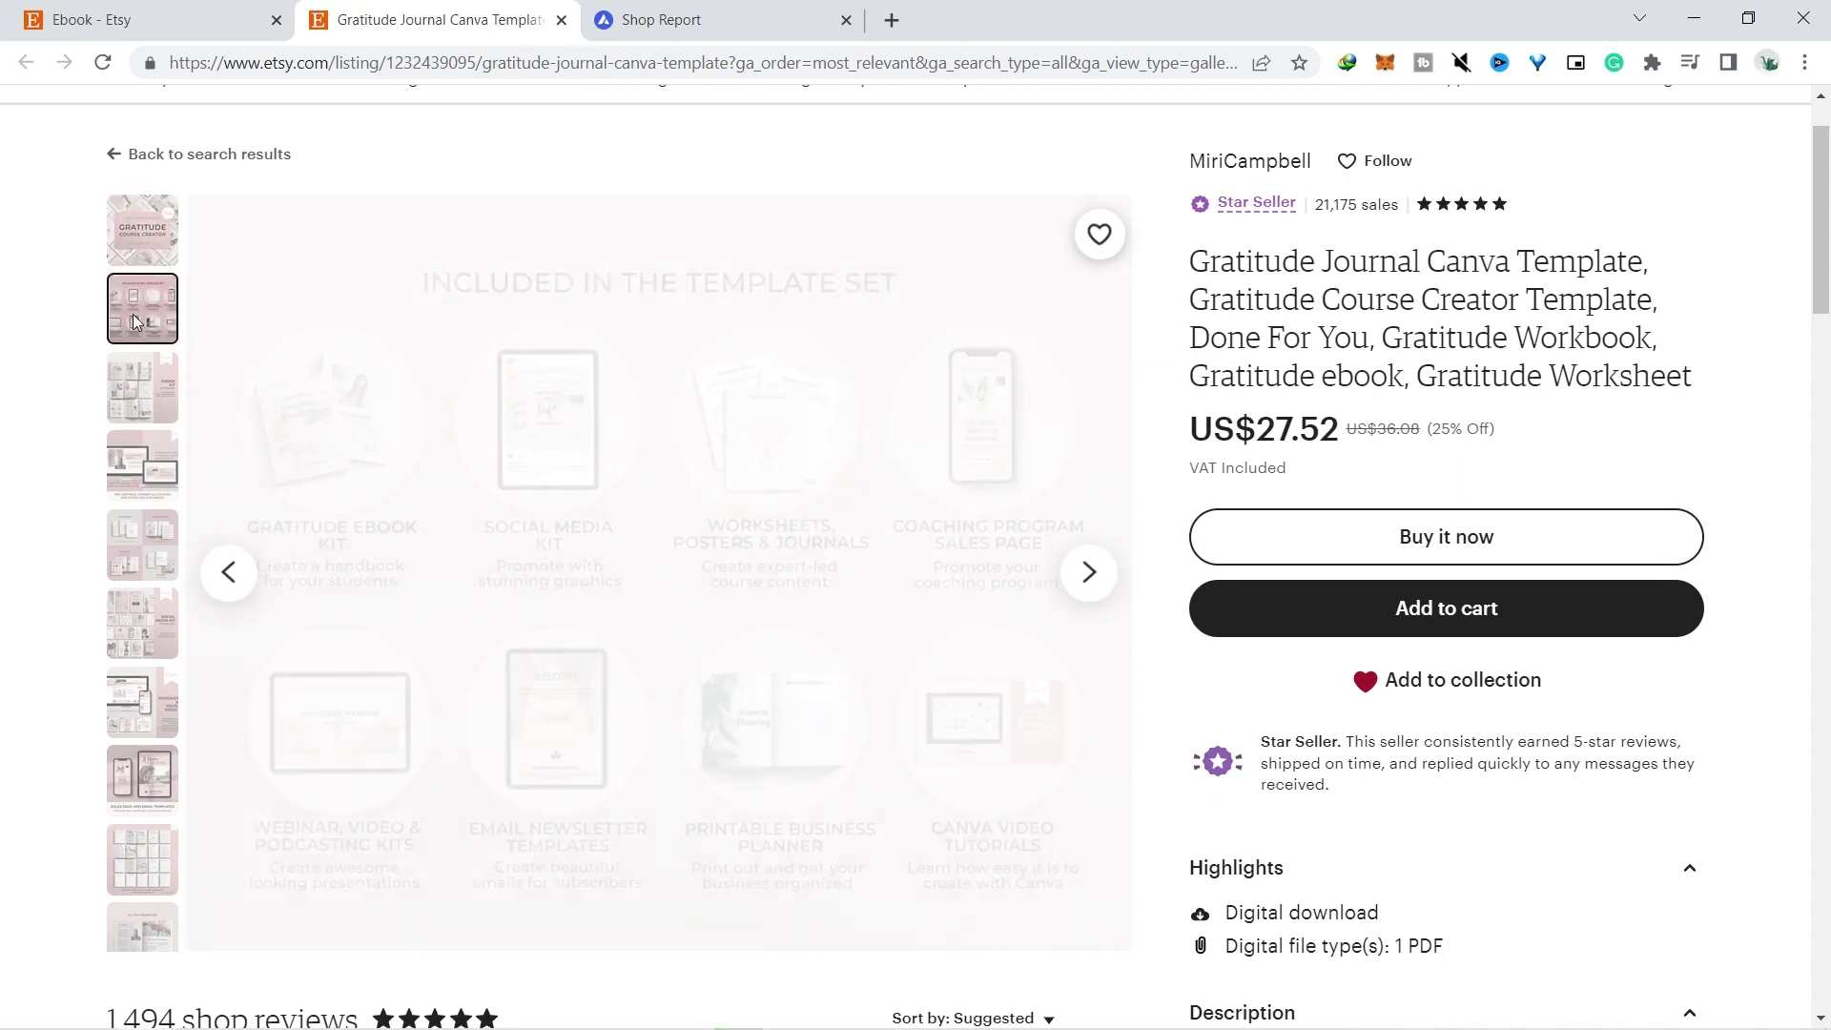
left_click(143, 391)
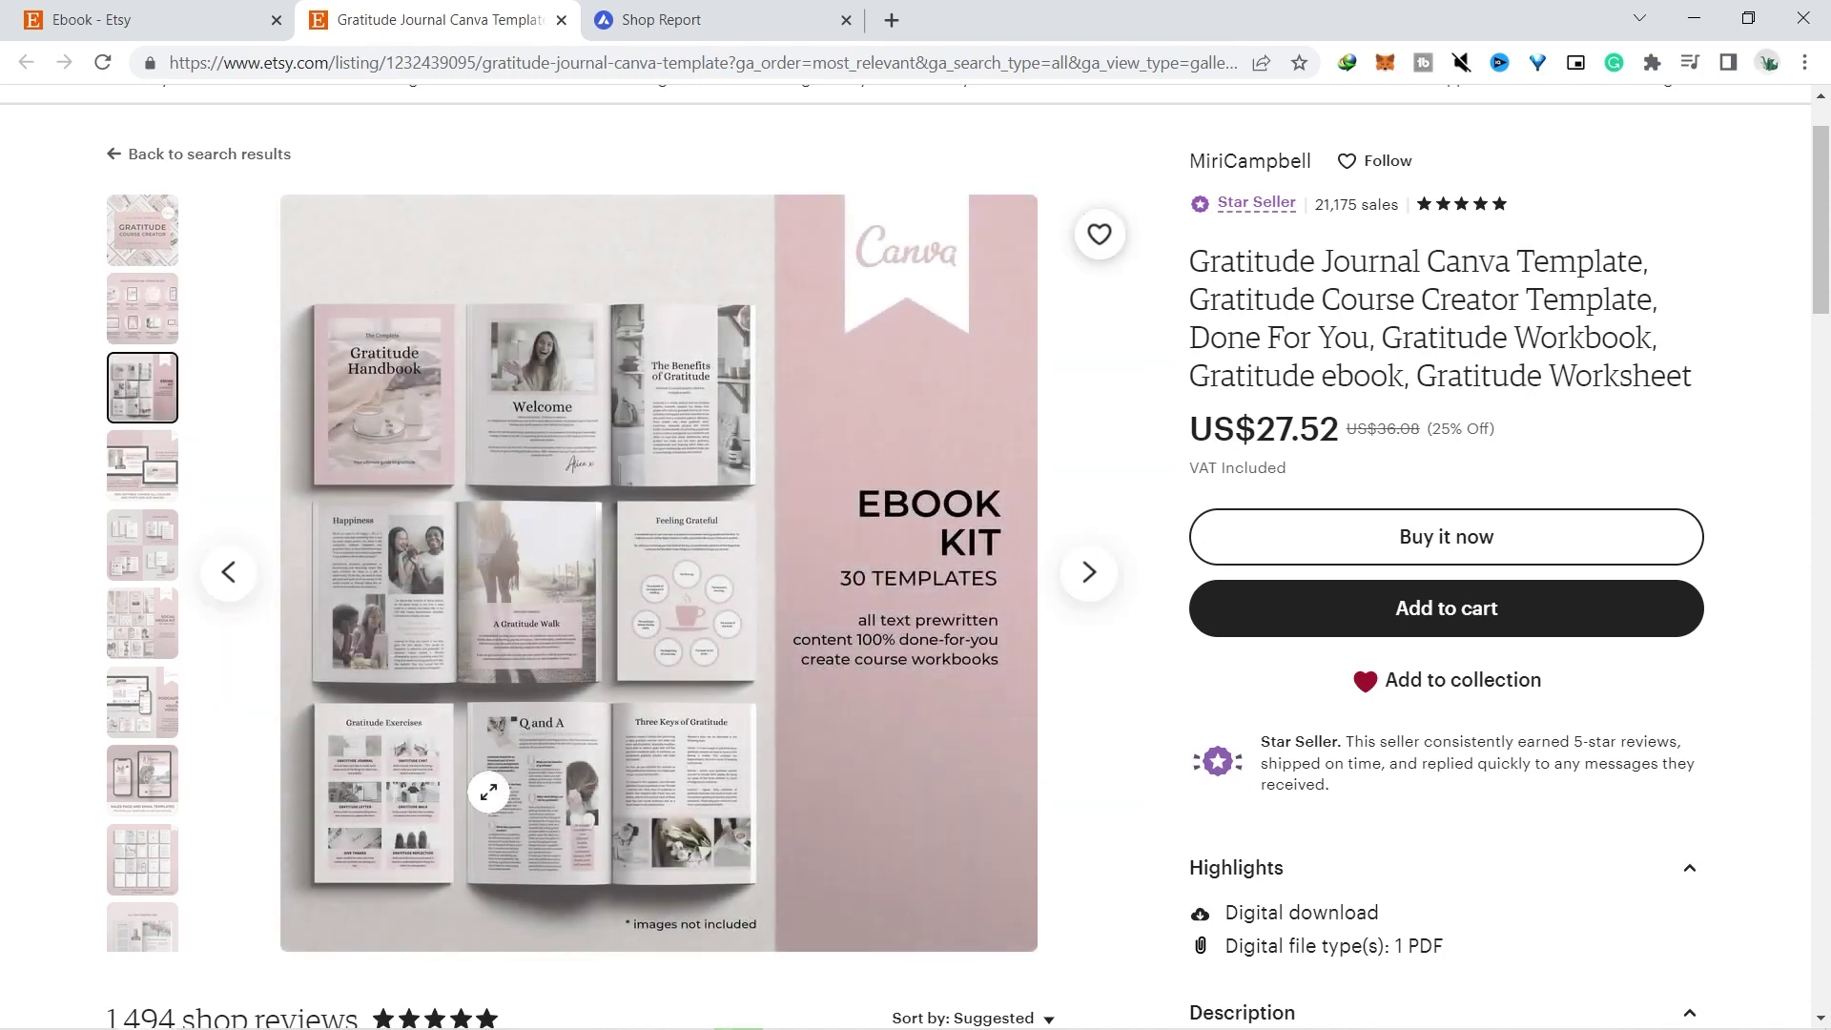
left_click(143, 465)
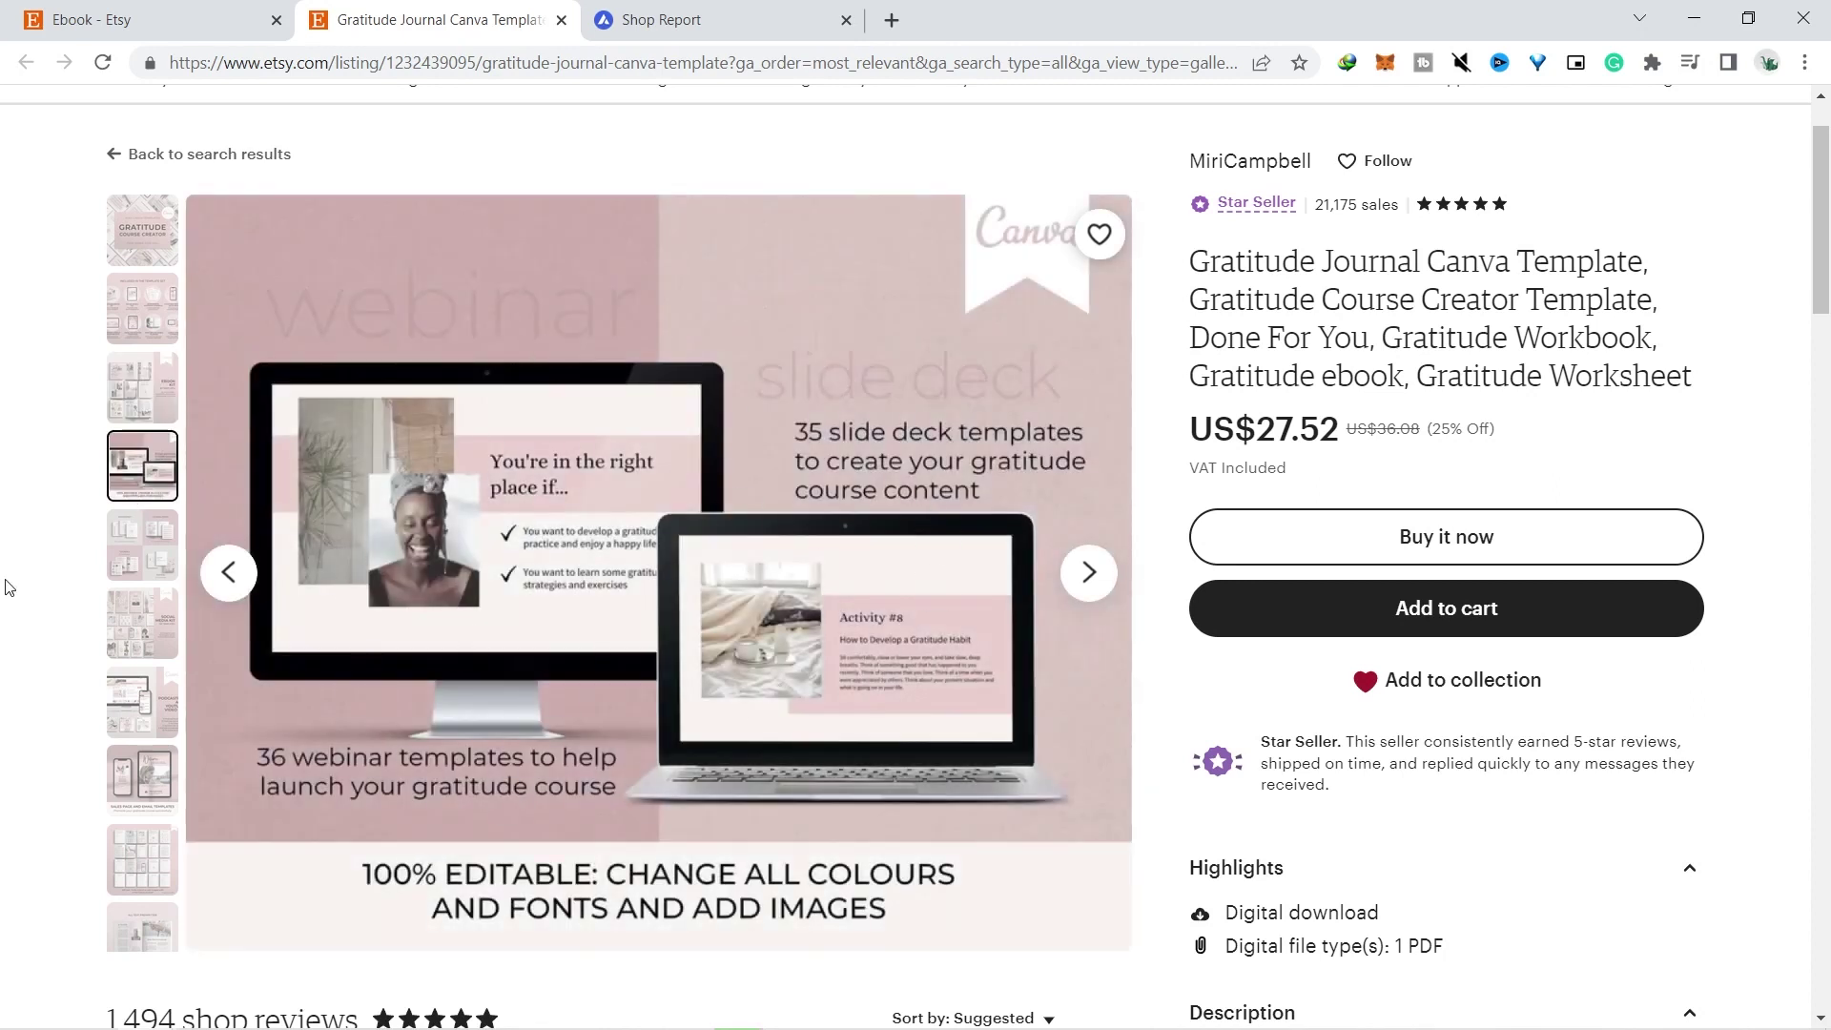
left_click(143, 545)
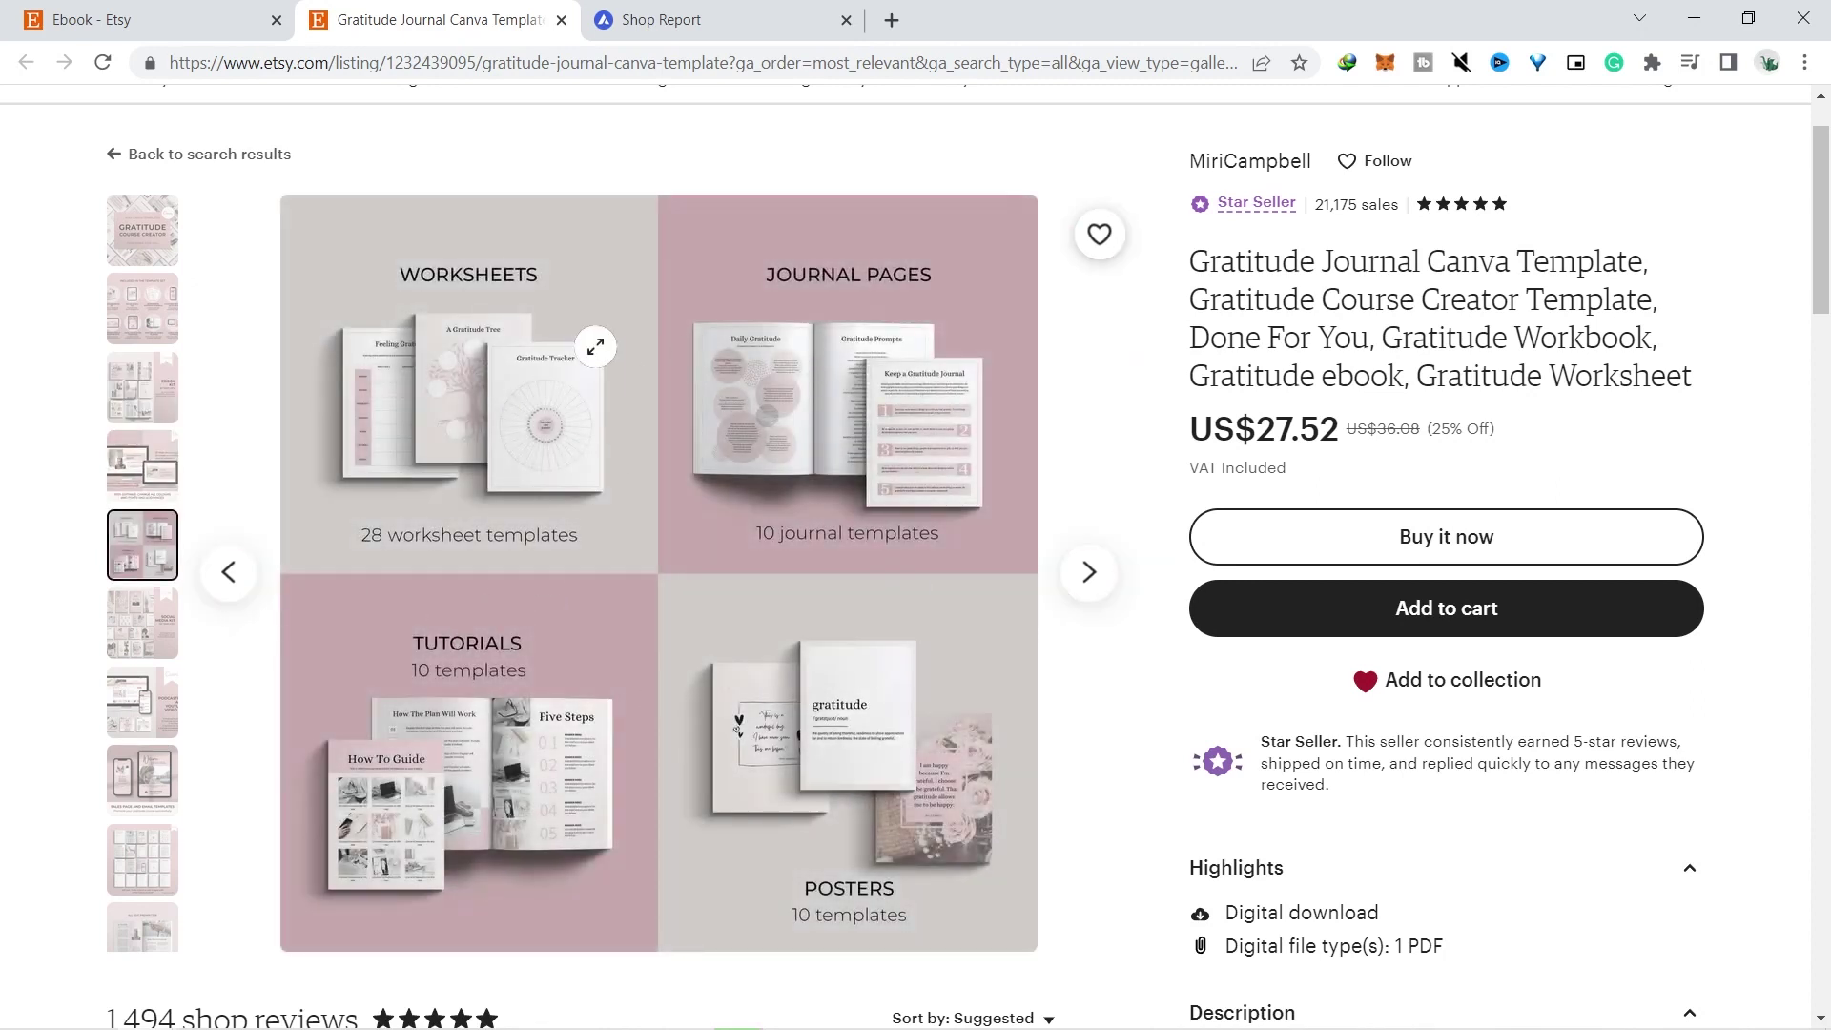
Check the template seller's shop report in Alura and inspect the sales details of Coaching Instagram Templates and Course Creator Template Toolkit
left_click(661, 20)
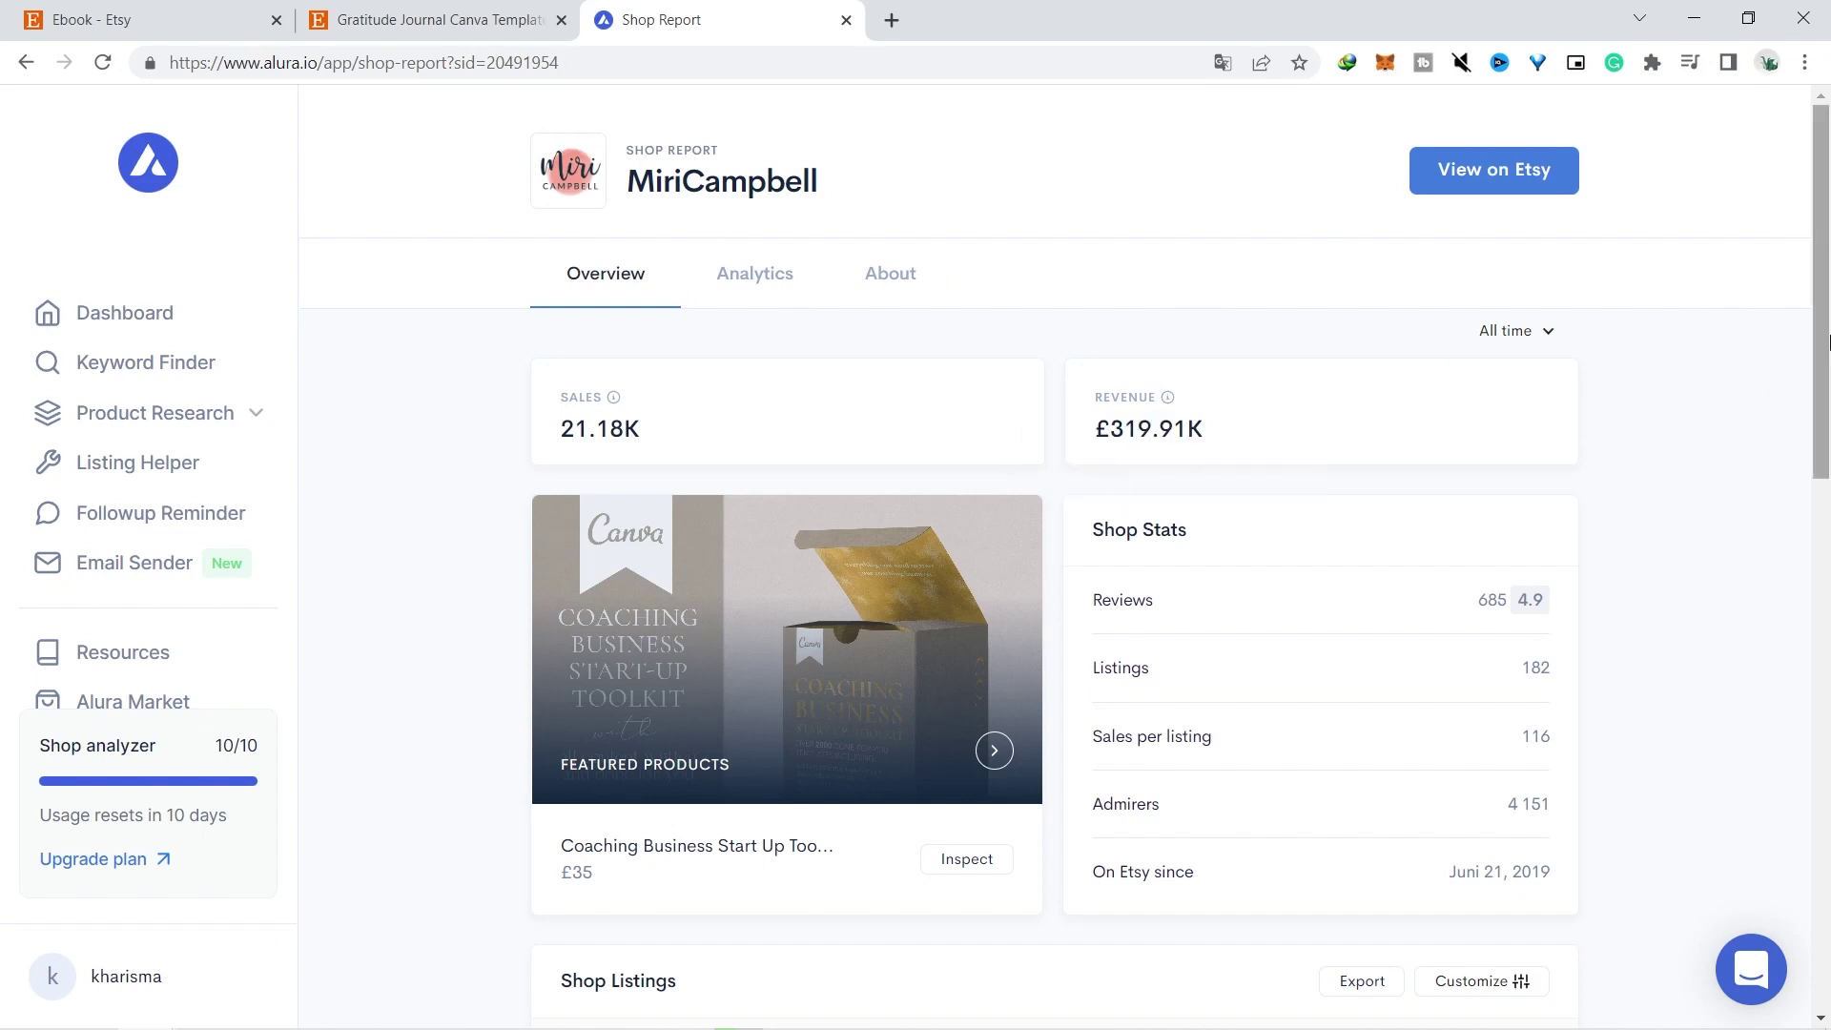
scroll(1828, 374, "down", 10)
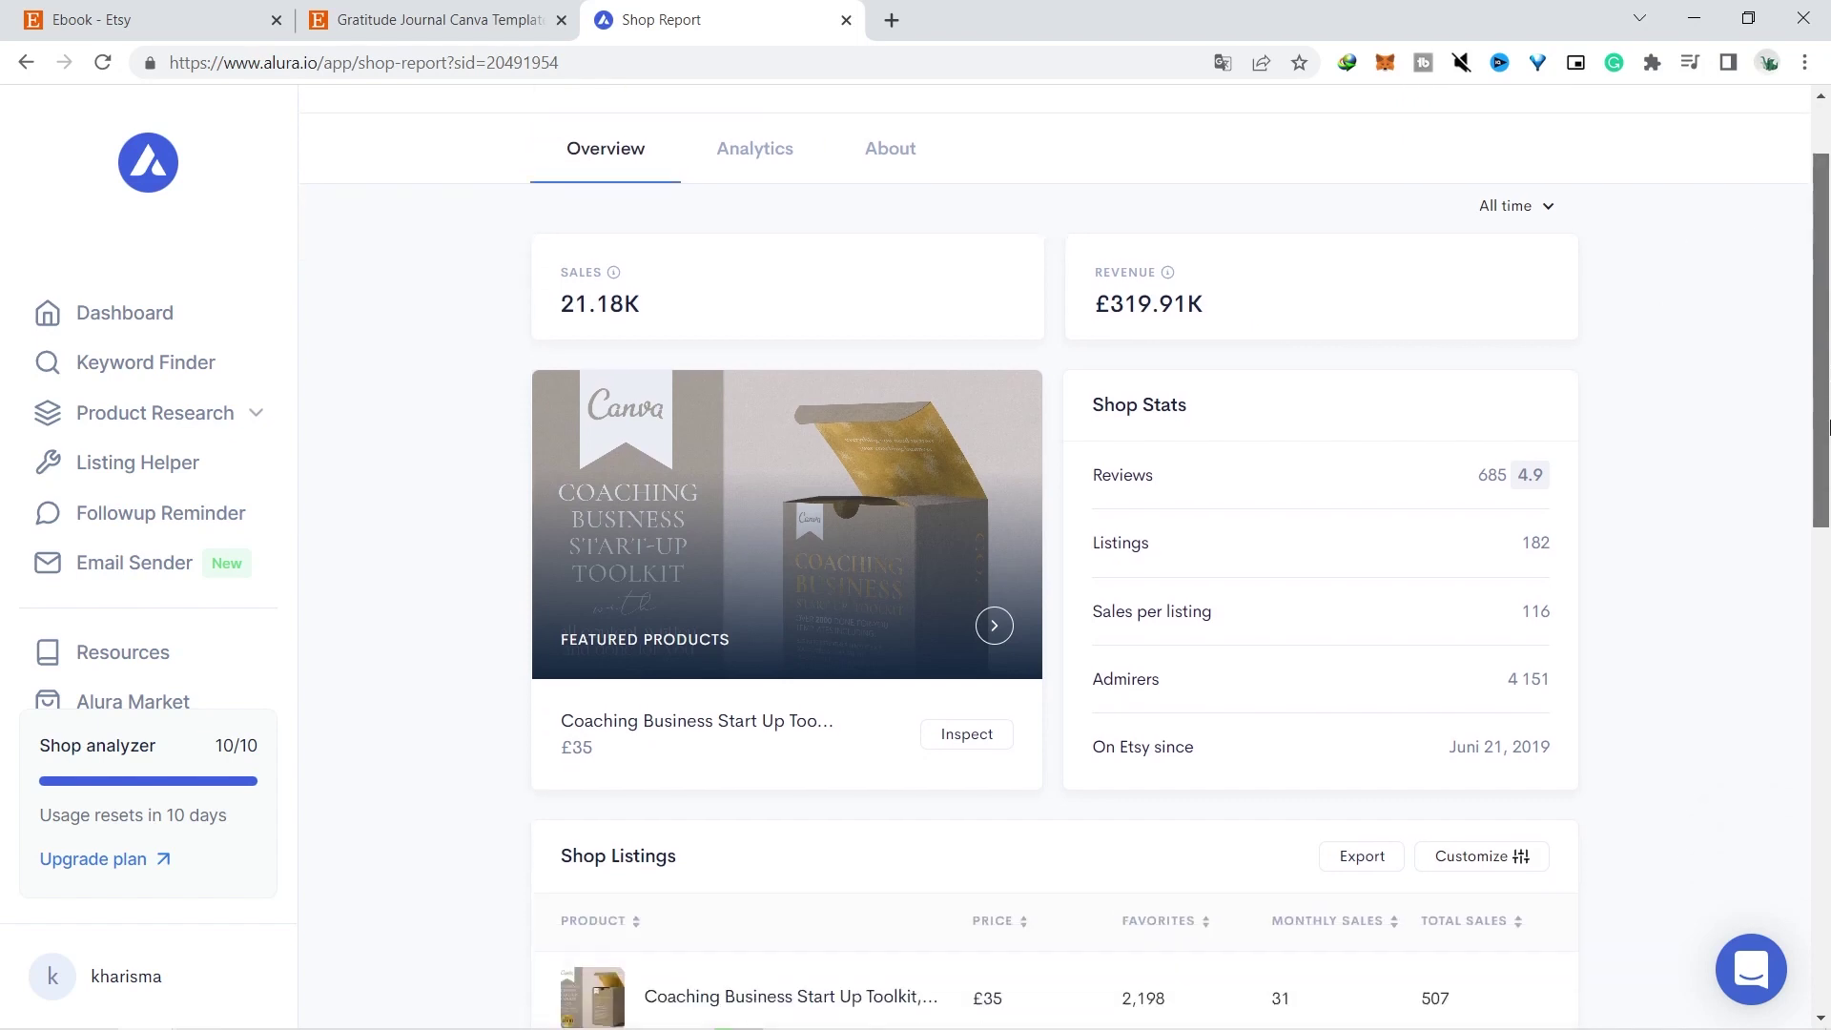
left_click(906, 419)
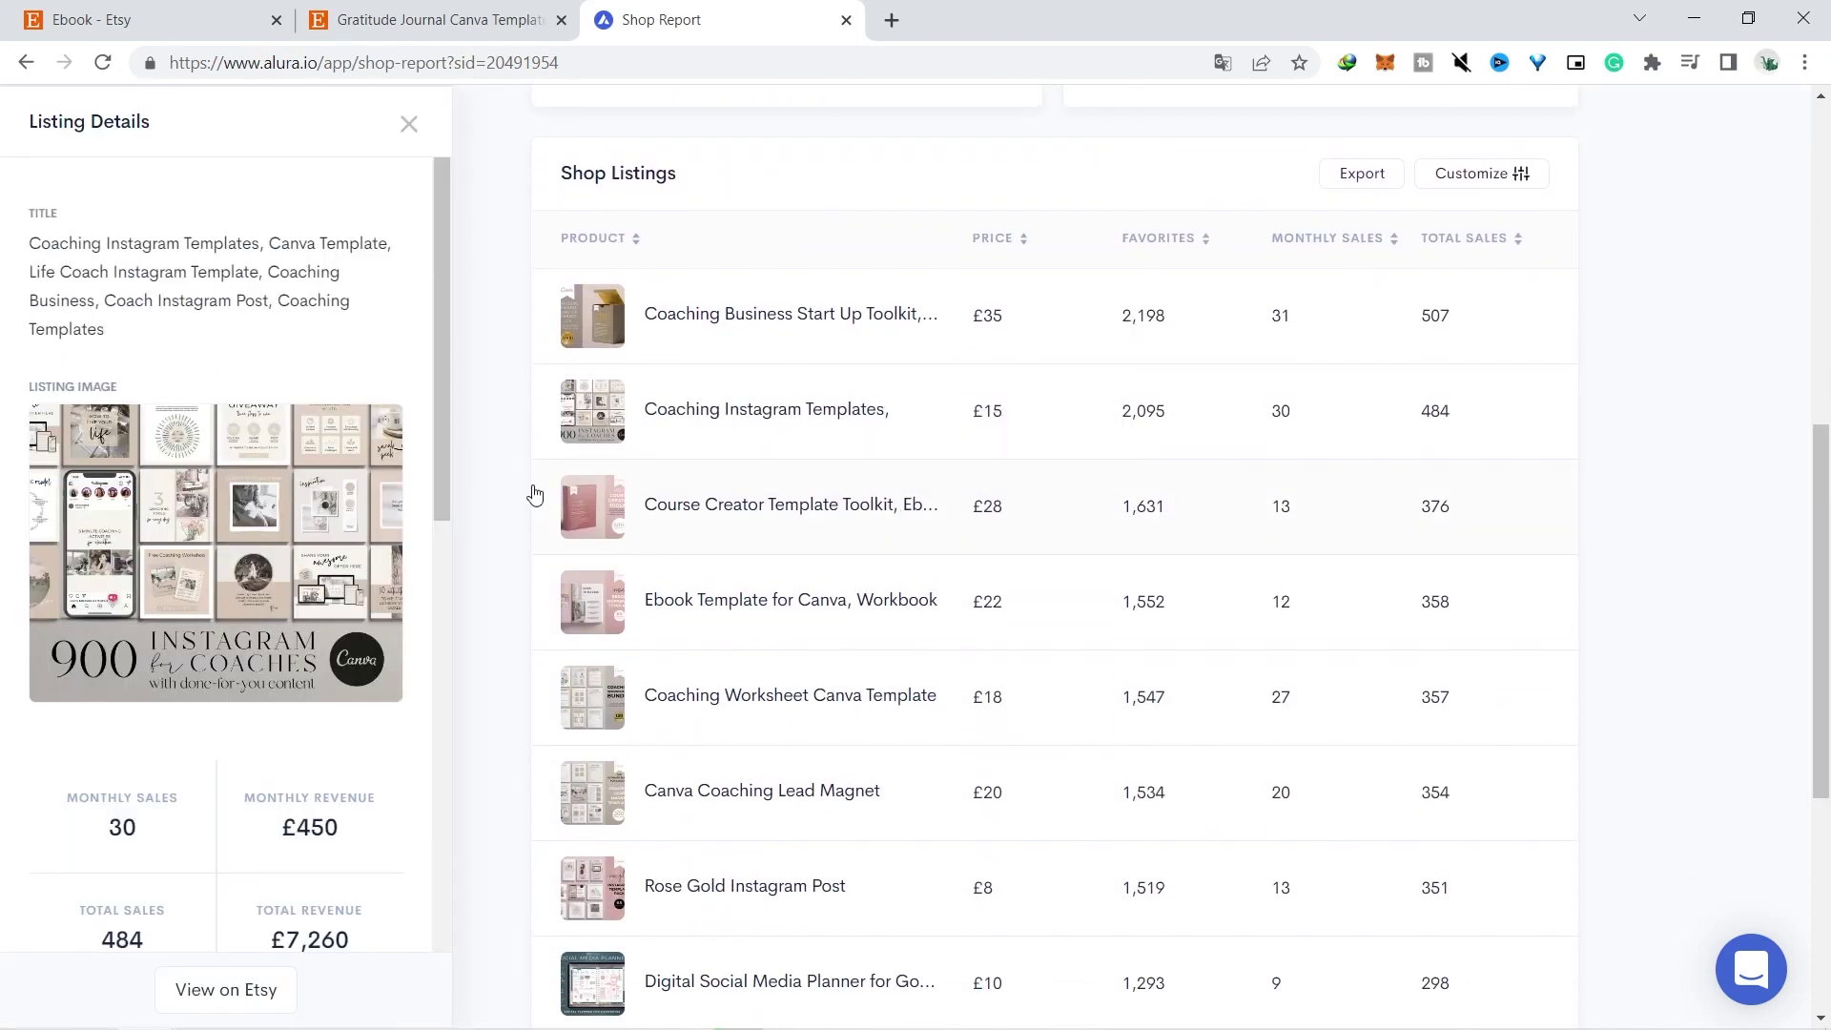
scroll(444, 455, "down", 2)
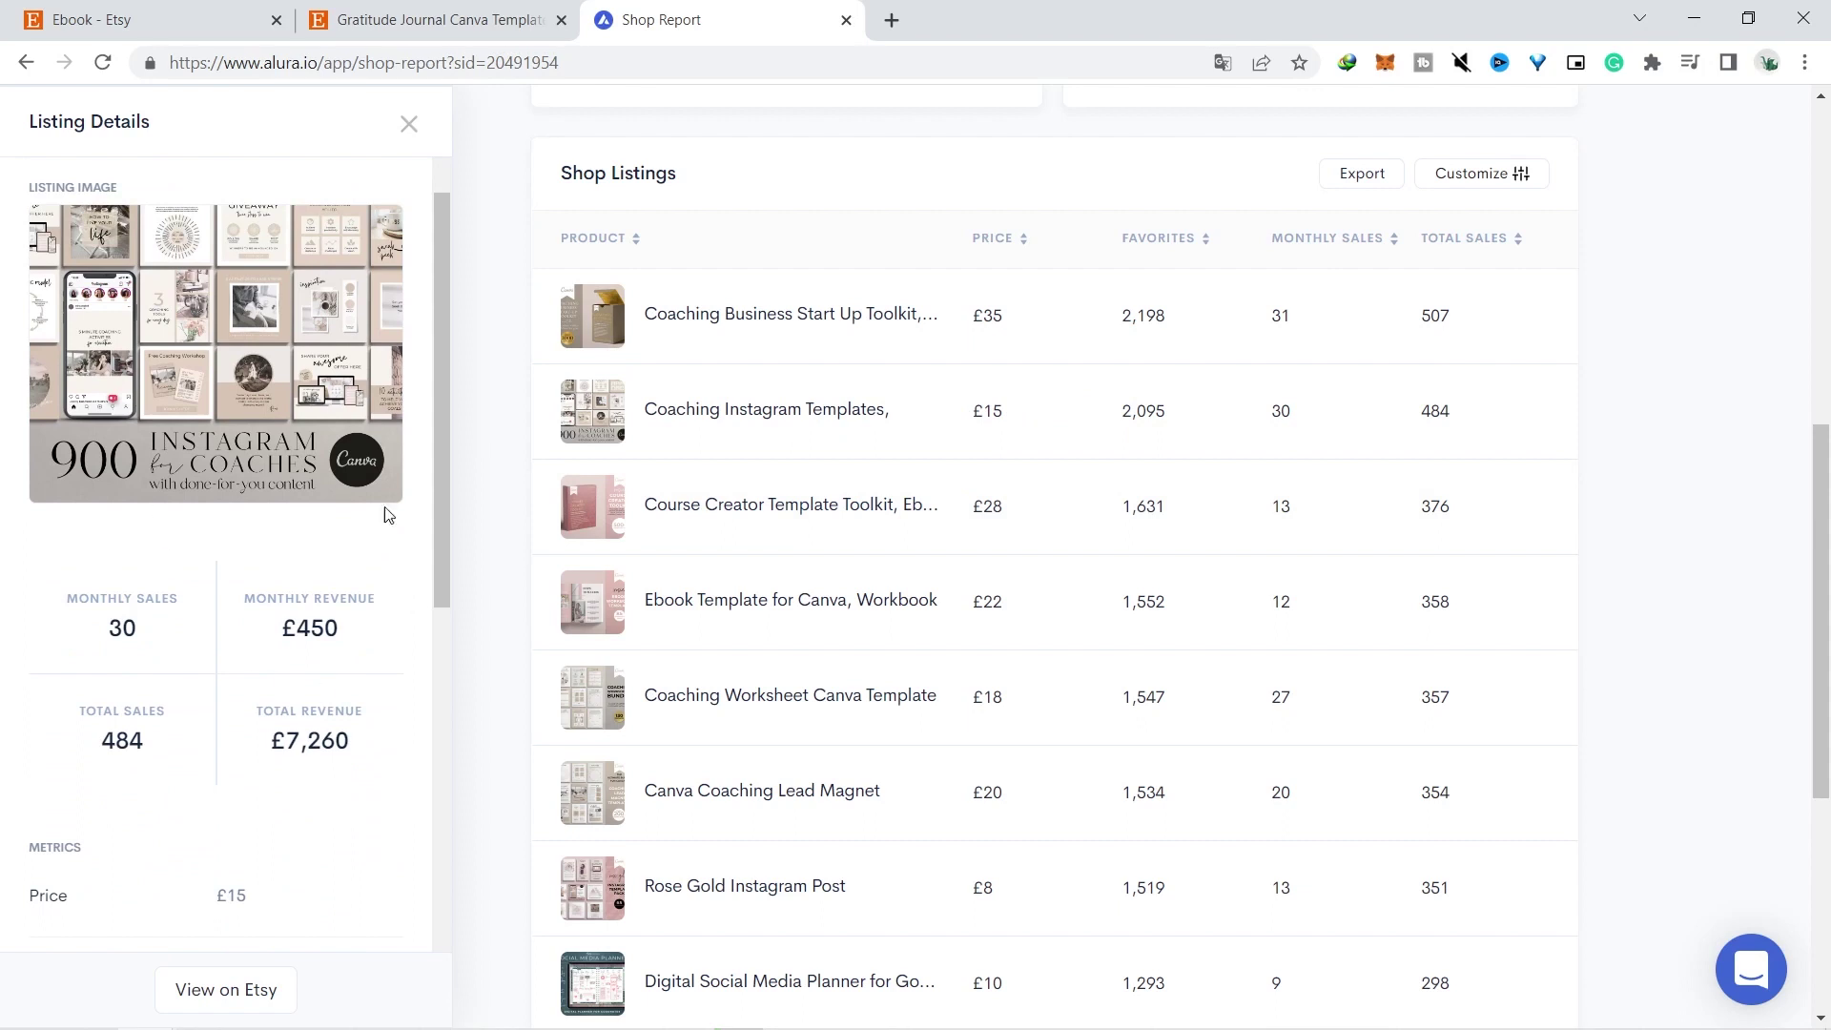
left_click(715, 503)
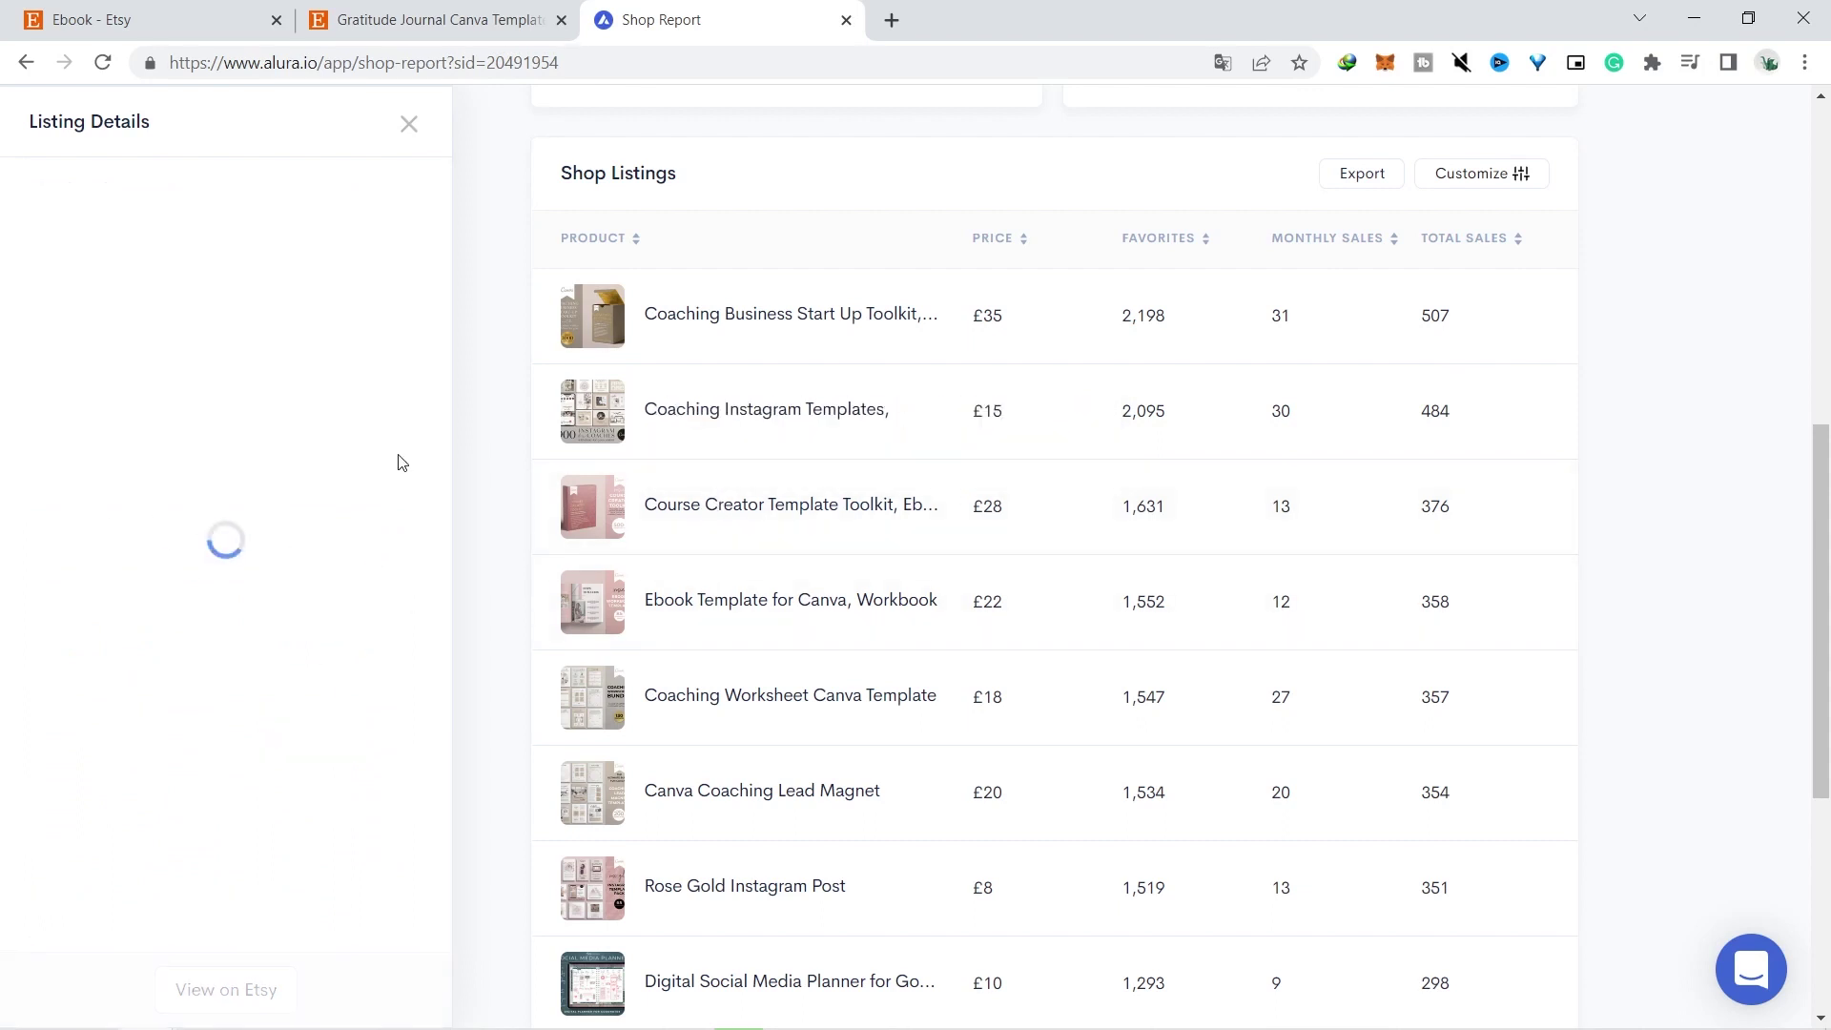
scroll(445, 420, "down", 2)
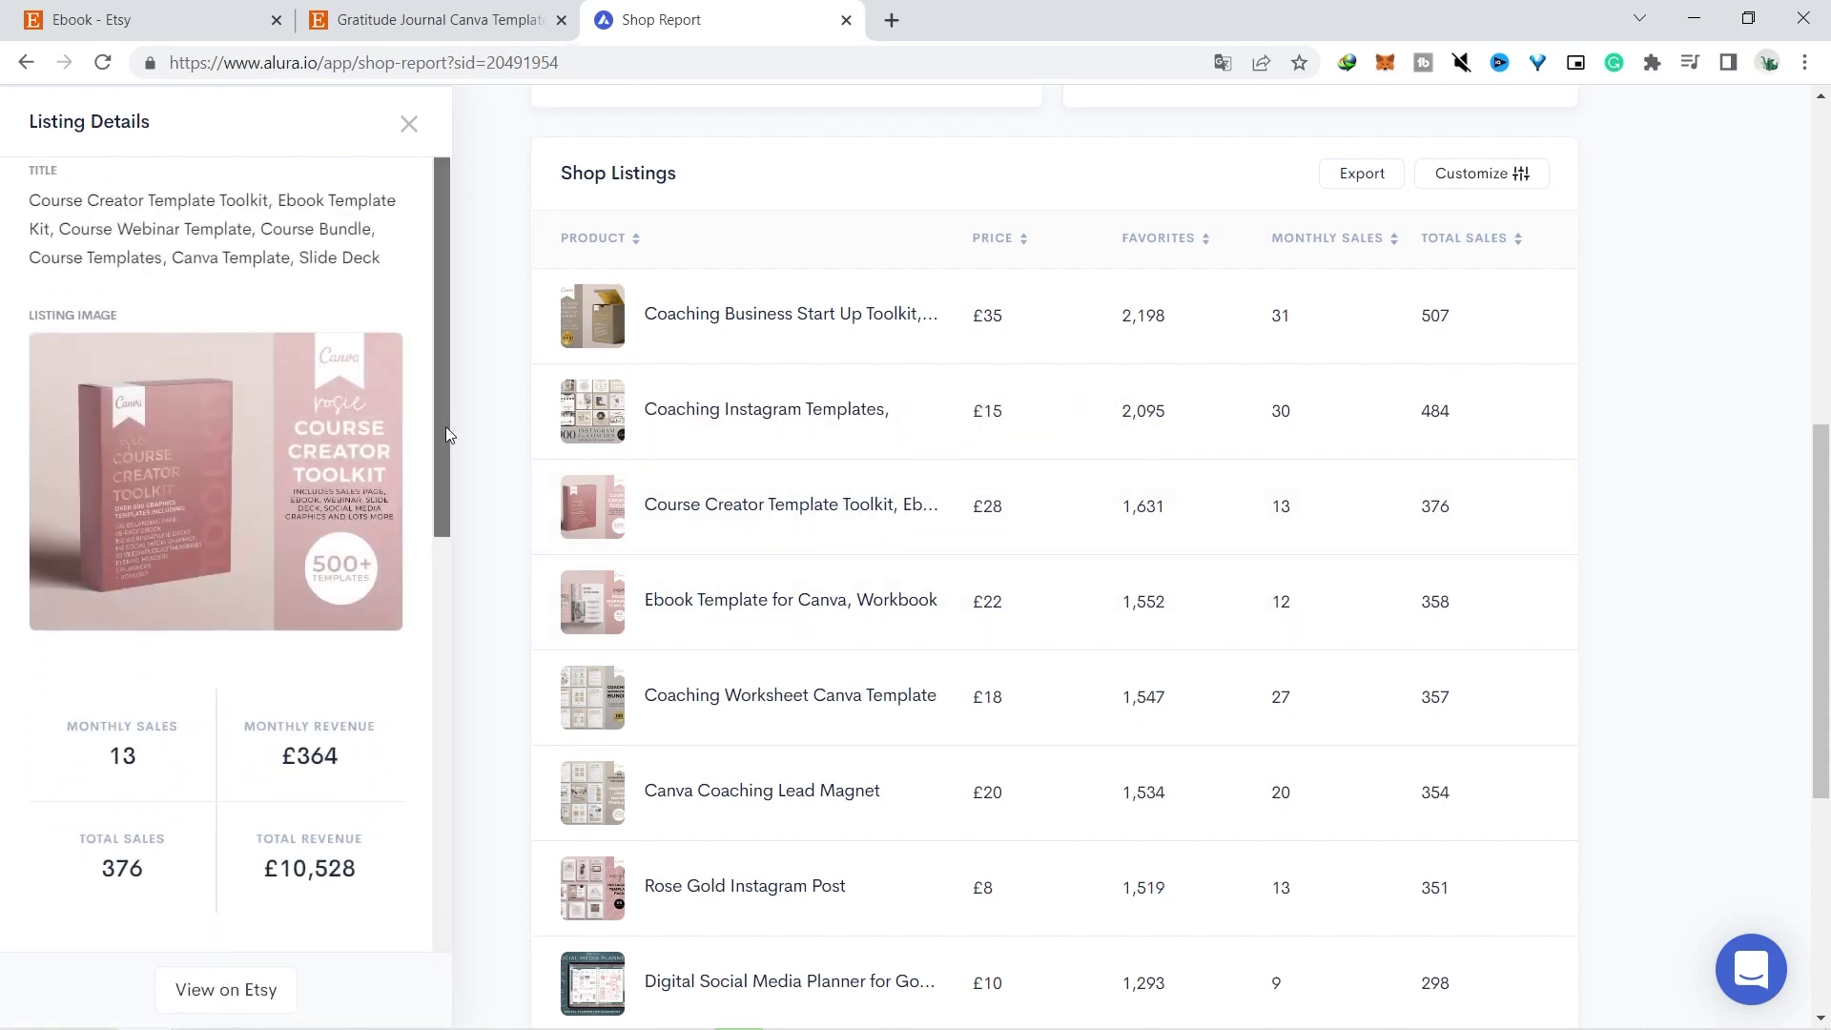